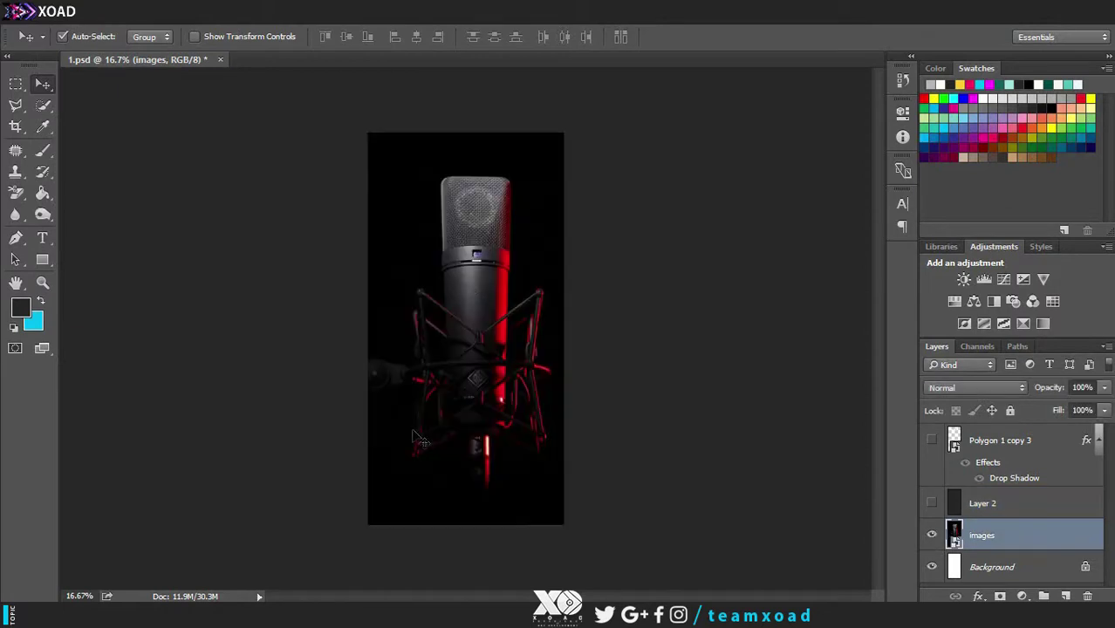
Step: Replace Layer 2 with a new dark grey filled layer at 90% opacity and show the Polygon 1 copy 3 logo layer
{"action": "left_click", "coordinate": [1034, 106]}
{"action": "left_click", "coordinate": [1047, 507]}
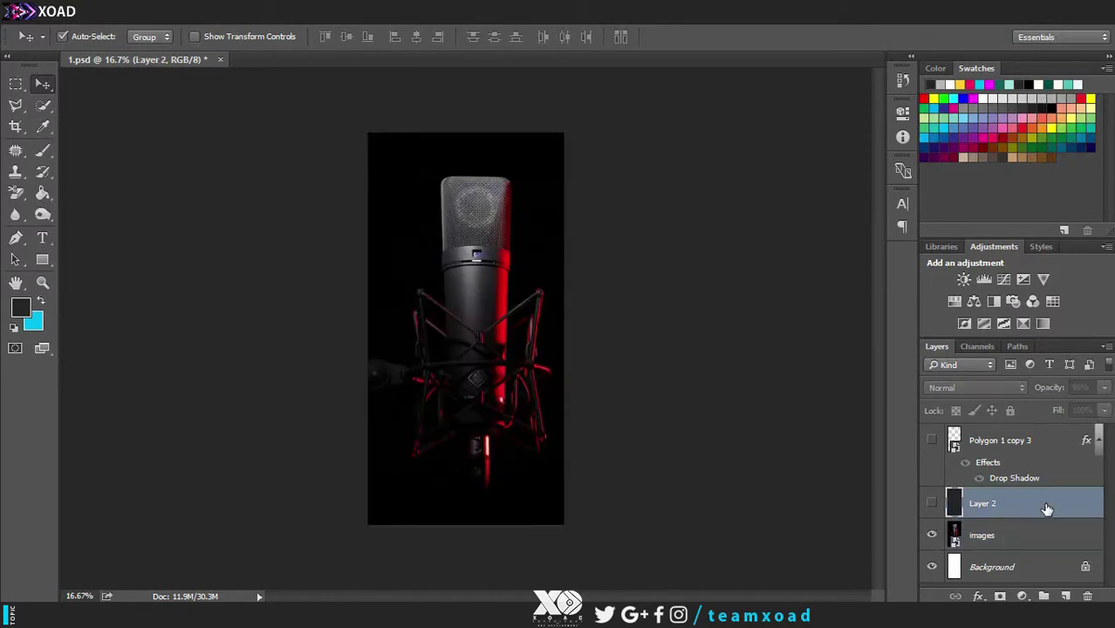
{"action": "key", "text": "Delete"}
{"action": "left_click", "coordinate": [1065, 597]}
{"action": "left_click", "coordinate": [43, 194]}
{"action": "left_click", "coordinate": [480, 349]}
{"action": "left_click_drag", "start_coordinate": [1104, 387], "coordinate": [1104, 412]}
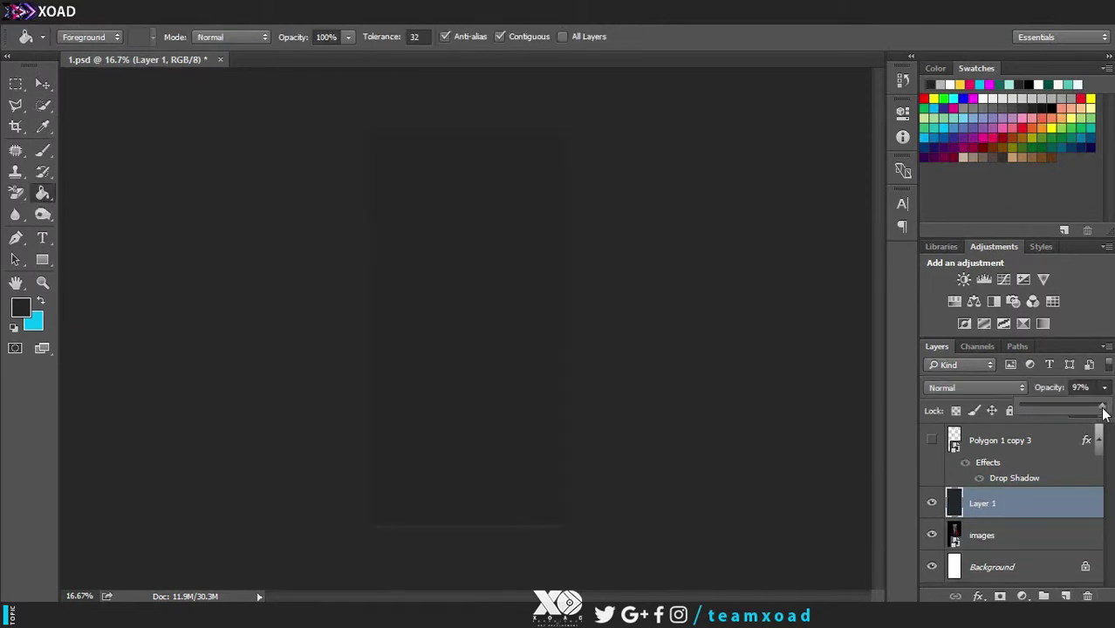
{"action": "left_click", "coordinate": [932, 441]}
Step: Draw a square about 1308 px wide below the logo and give it a light grey fill
{"action": "left_click", "coordinate": [42, 85]}
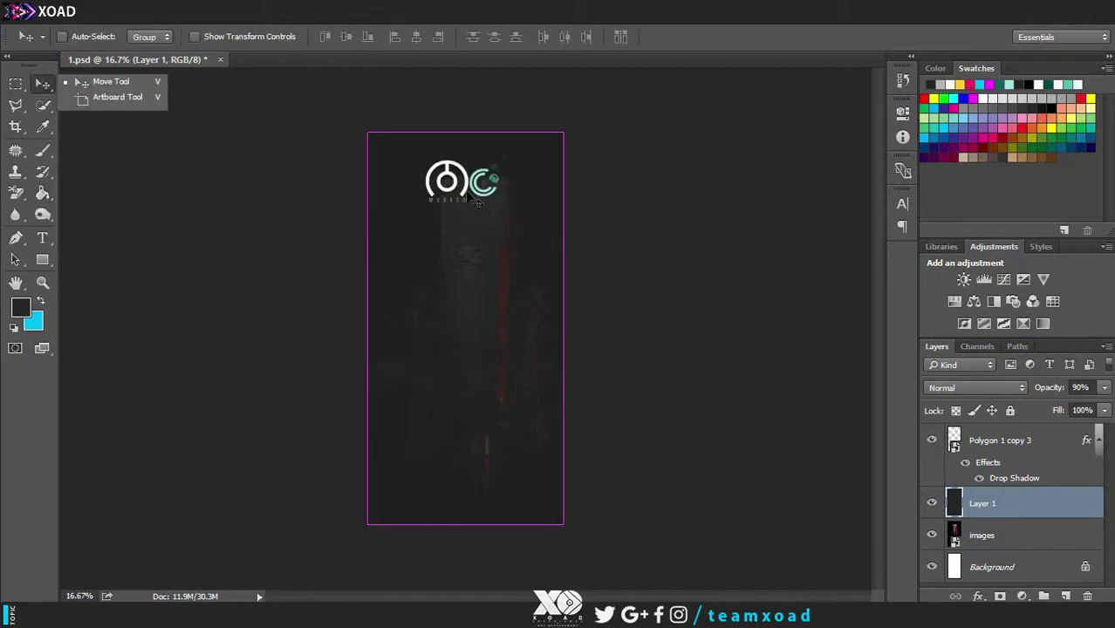
{"action": "scroll", "coordinate": [426, 183], "scroll_direction": "up", "scroll_amount": 2}
{"action": "scroll", "coordinate": [427, 182], "scroll_direction": "down", "scroll_amount": 2}
{"action": "scroll", "coordinate": [507, 275], "scroll_direction": "up", "scroll_amount": 1}
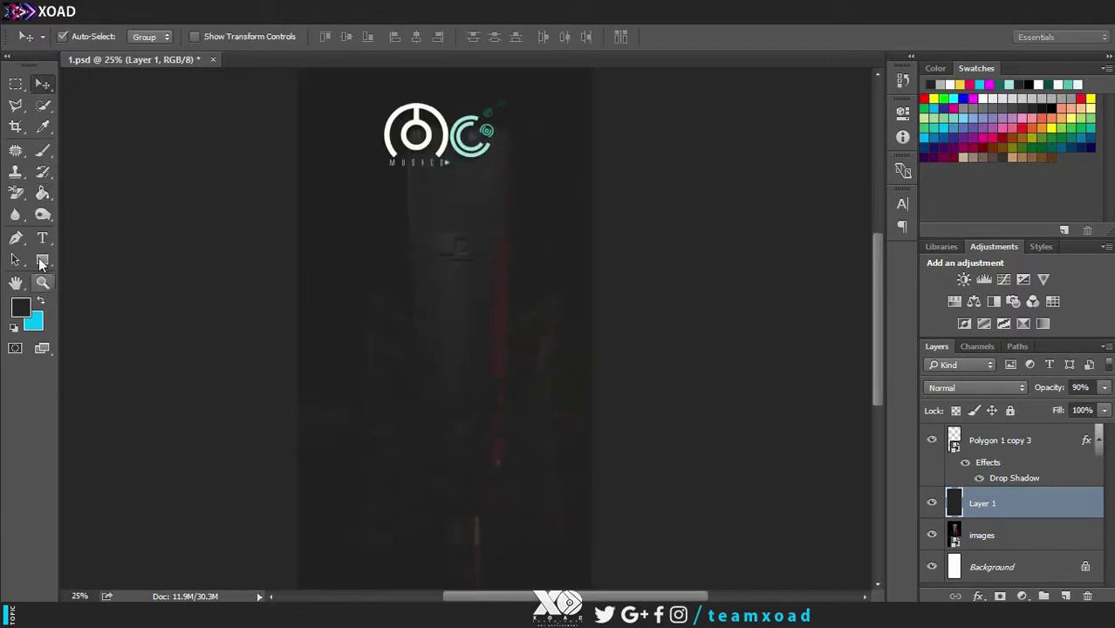
{"action": "key", "text": "u"}
{"action": "left_click_drag", "start_coordinate": [307, 200], "coordinate": [576, 466]}
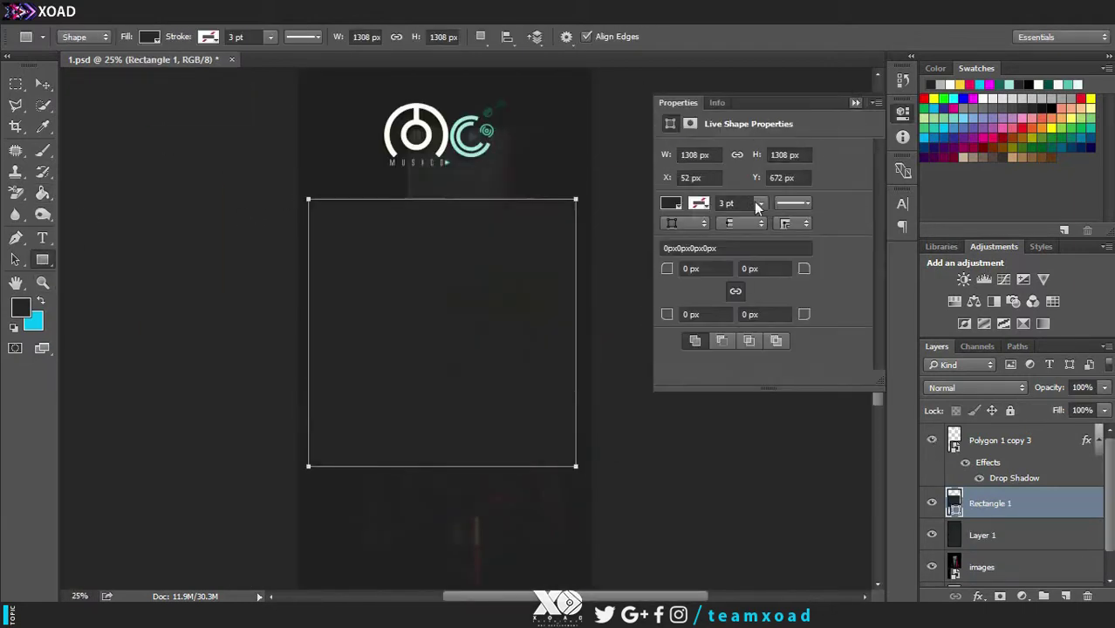
{"action": "left_click", "coordinate": [670, 203]}
{"action": "left_click", "coordinate": [856, 103]}
Step: Move the light grey square so it is horizontally centred in the design
{"action": "left_click", "coordinate": [43, 84]}
{"action": "left_click_drag", "start_coordinate": [409, 271], "coordinate": [409, 275]}
{"action": "key", "text": "ctrl+t"}
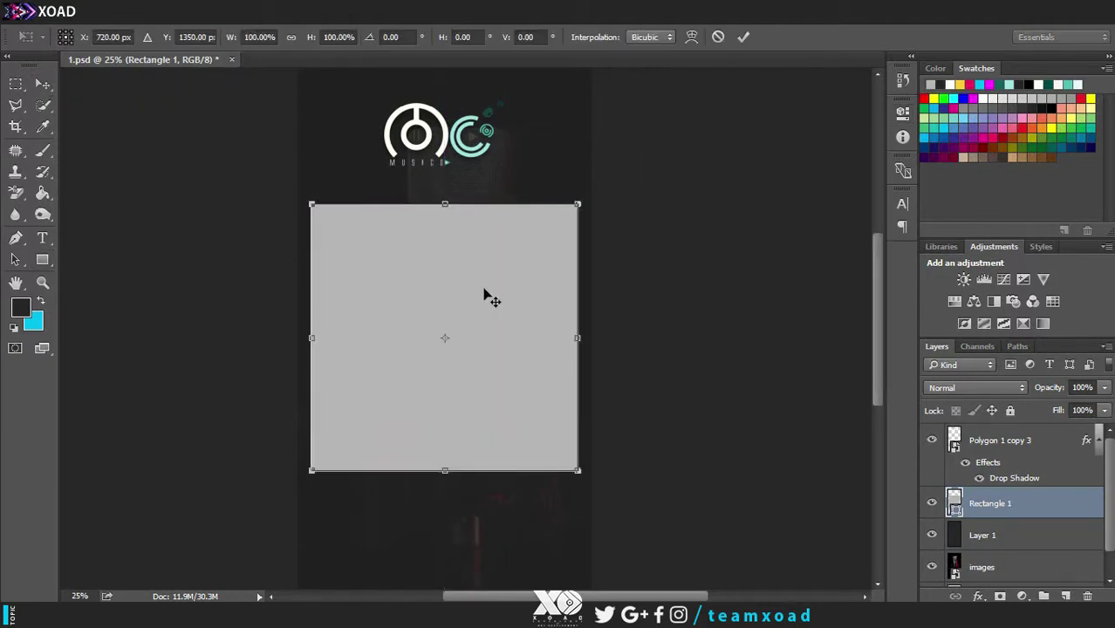
{"action": "key", "text": "Escape"}
Step: Duplicate the grey square and scale the copy down slightly about its centre to leave an even border
{"action": "right_click", "coordinate": [1020, 506]}
{"action": "left_click", "coordinate": [949, 70]}
{"action": "key", "text": "Return"}
{"action": "key", "text": "ctrl+t"}
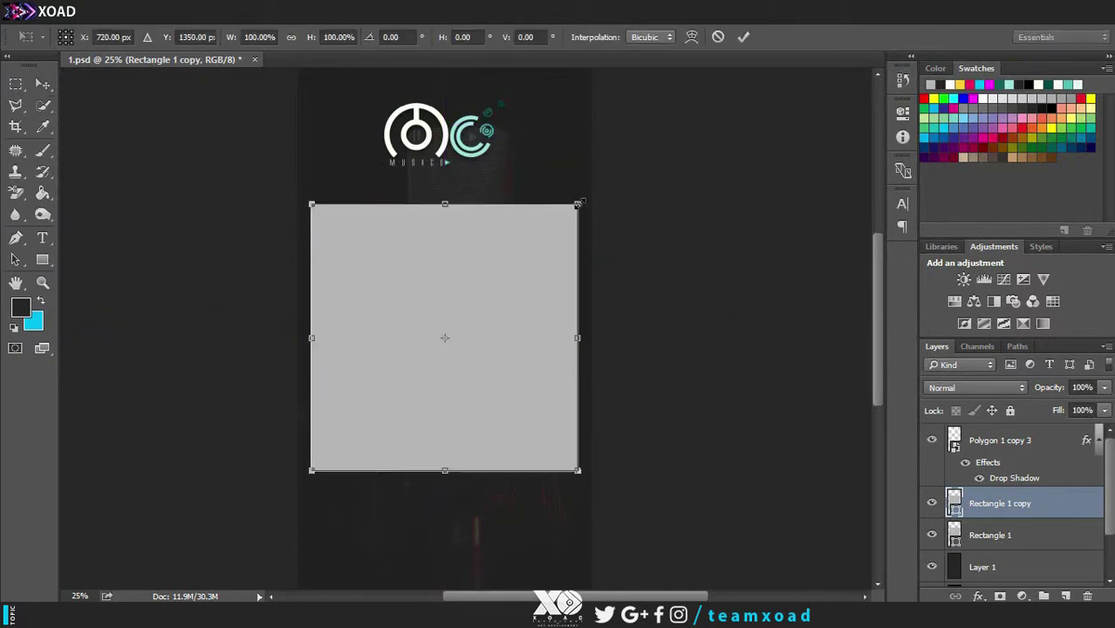
{"action": "mouse_move", "coordinate": [577, 205]}
{"action": "left_mouse_down"}
{"action": "mouse_move", "coordinate": [558, 223]}
{"action": "mouse_move", "coordinate": [572, 215]}
{"action": "mouse_move", "coordinate": [568, 224]}
{"action": "mouse_move", "coordinate": [552, 224]}
{"action": "mouse_move", "coordinate": [568, 216]}
{"action": "left_mouse_up"}
{"action": "key", "text": "Return"}
Step: Lower the opacity of the larger Rectangle 1 square so it forms a translucent dark frame around the copy
{"action": "left_click", "coordinate": [1047, 535]}
{"action": "left_click", "coordinate": [1105, 388]}
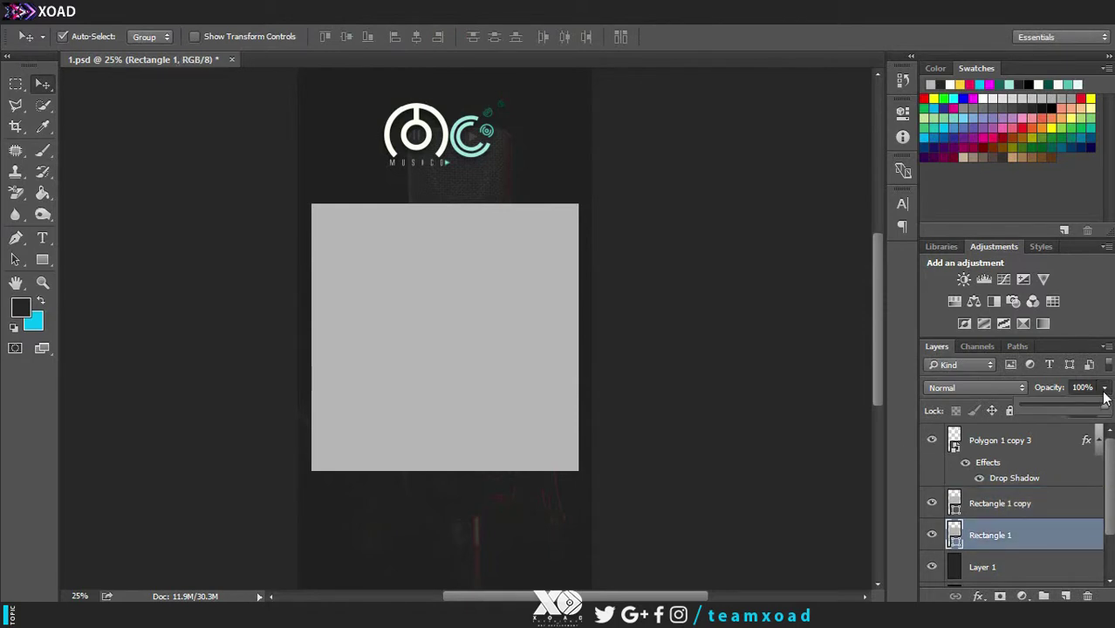
{"action": "left_click_drag", "start_coordinate": [1103, 408], "coordinate": [1035, 408]}
Step: Move both squares straight up together and shift the logo slightly higher
{"action": "mouse_move", "coordinate": [876, 294]}
{"action": "left_mouse_down"}
{"action": "mouse_move", "coordinate": [872, 332]}
{"action": "mouse_move", "coordinate": [872, 312]}
{"action": "left_mouse_up"}
{"action": "left_click", "coordinate": [461, 206], "text": "shift"}
{"action": "left_click_drag", "start_coordinate": [460, 206], "coordinate": [461, 189]}
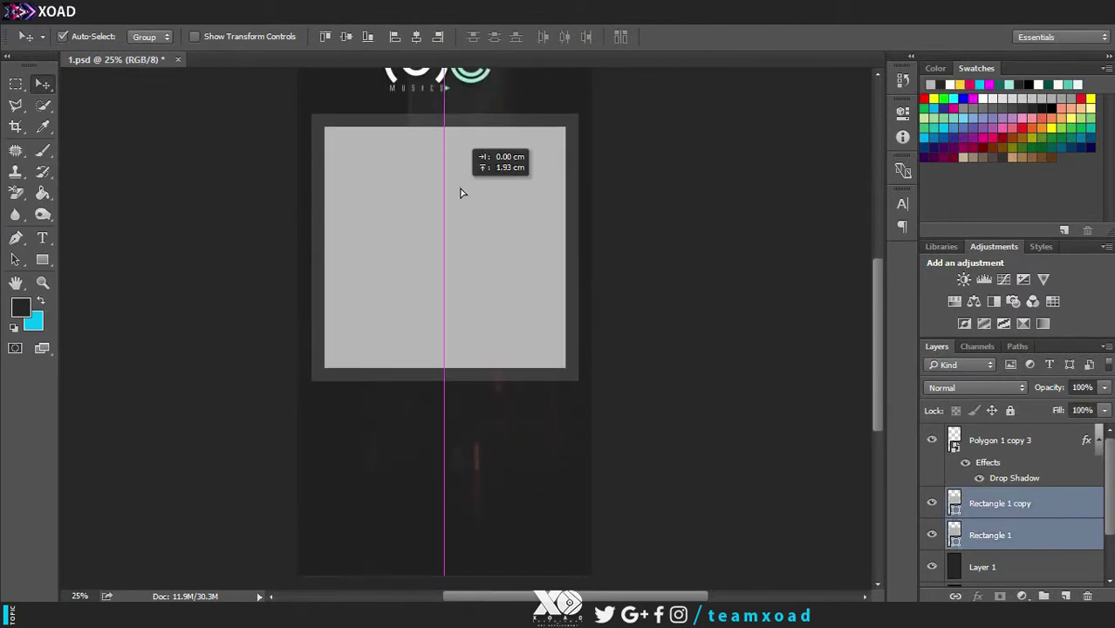
{"action": "left_click_drag", "start_coordinate": [879, 332], "coordinate": [880, 298]}
{"action": "left_click_drag", "start_coordinate": [445, 162], "coordinate": [445, 151]}
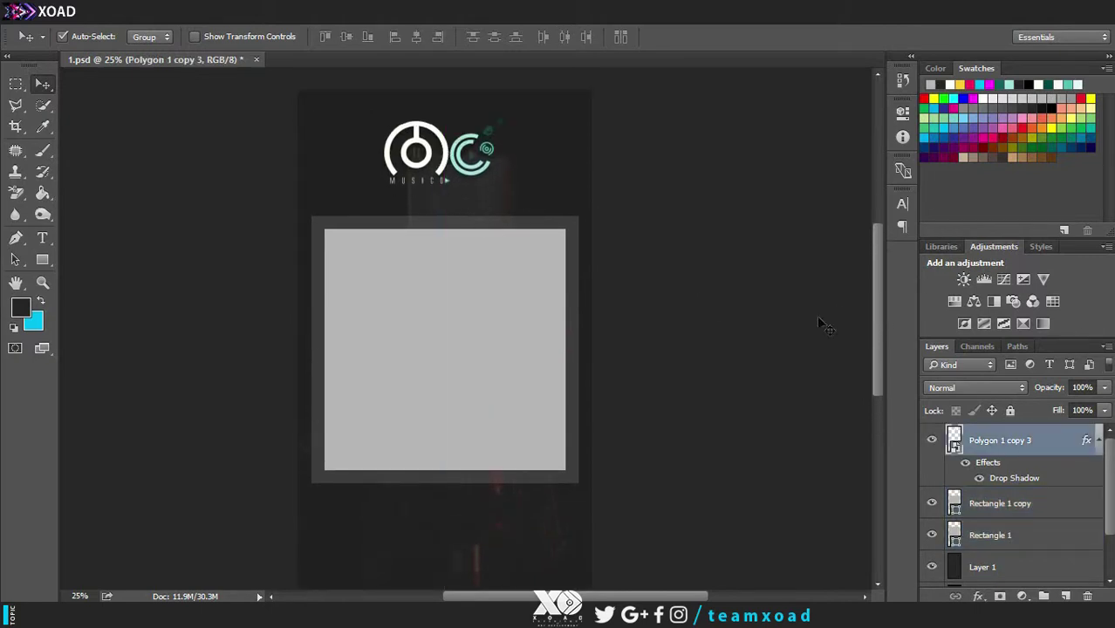
Step: Draw a custom block-arrow shape about 78 by 56 px below the frame's left side
{"action": "scroll", "coordinate": [441, 450], "scroll_direction": "down", "scroll_amount": 3}
{"action": "left_click", "coordinate": [44, 266]}
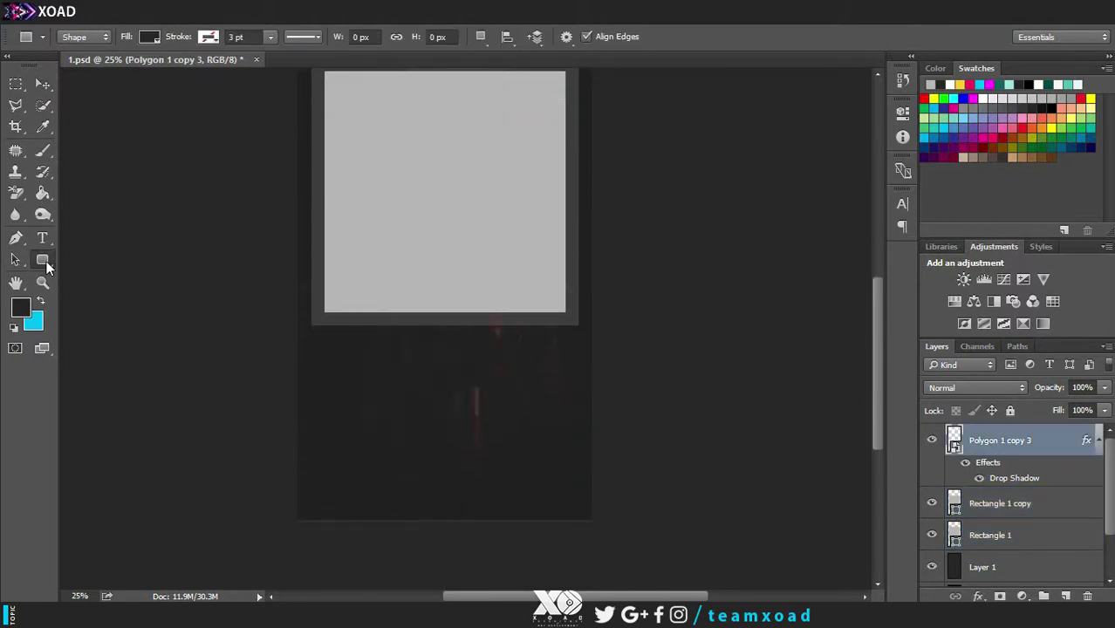
{"action": "right_click", "coordinate": [52, 263]}
{"action": "left_click", "coordinate": [113, 339]}
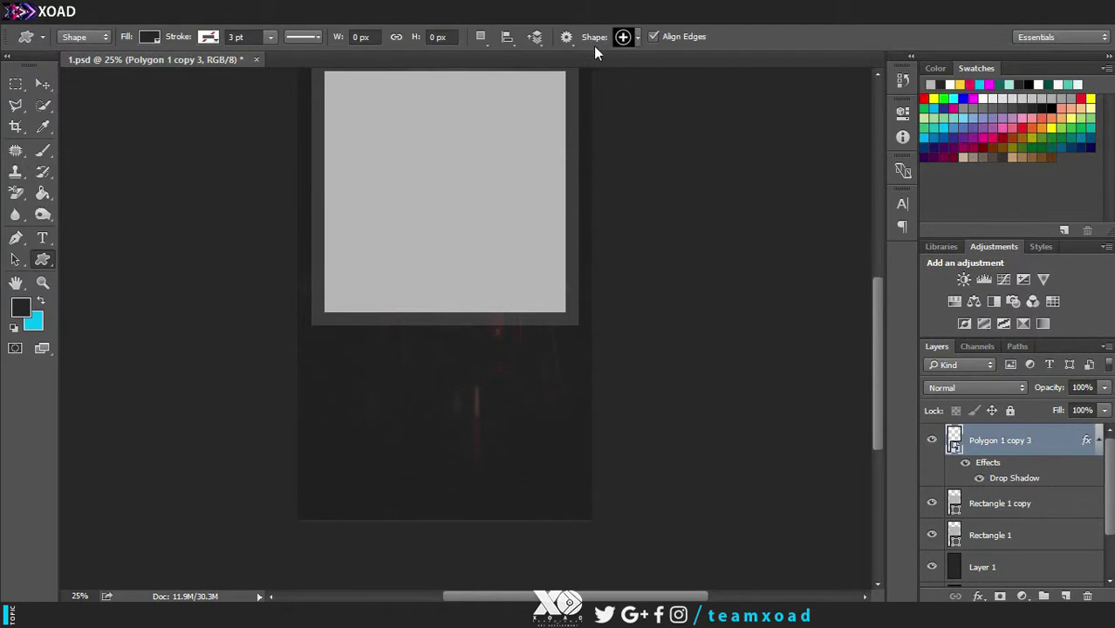
{"action": "left_click", "coordinate": [635, 36]}
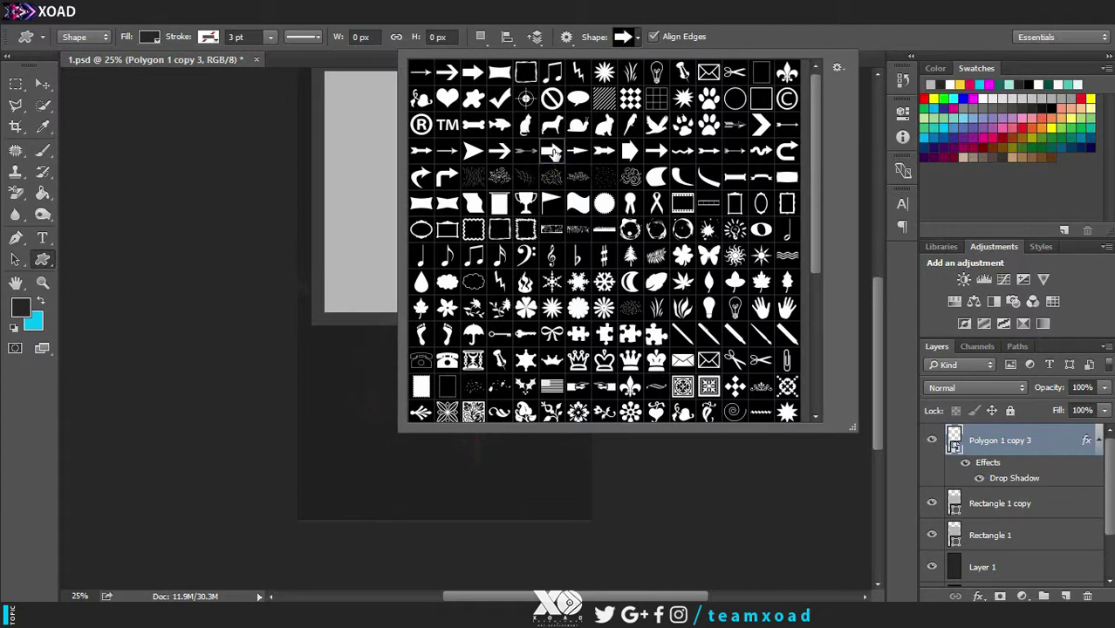
{"action": "double_click", "coordinate": [554, 154]}
{"action": "left_click_drag", "start_coordinate": [334, 373], "coordinate": [360, 383]}
Step: Give the arrow a white fill and set its stroke width to 0 pt
{"action": "left_click", "coordinate": [982, 96]}
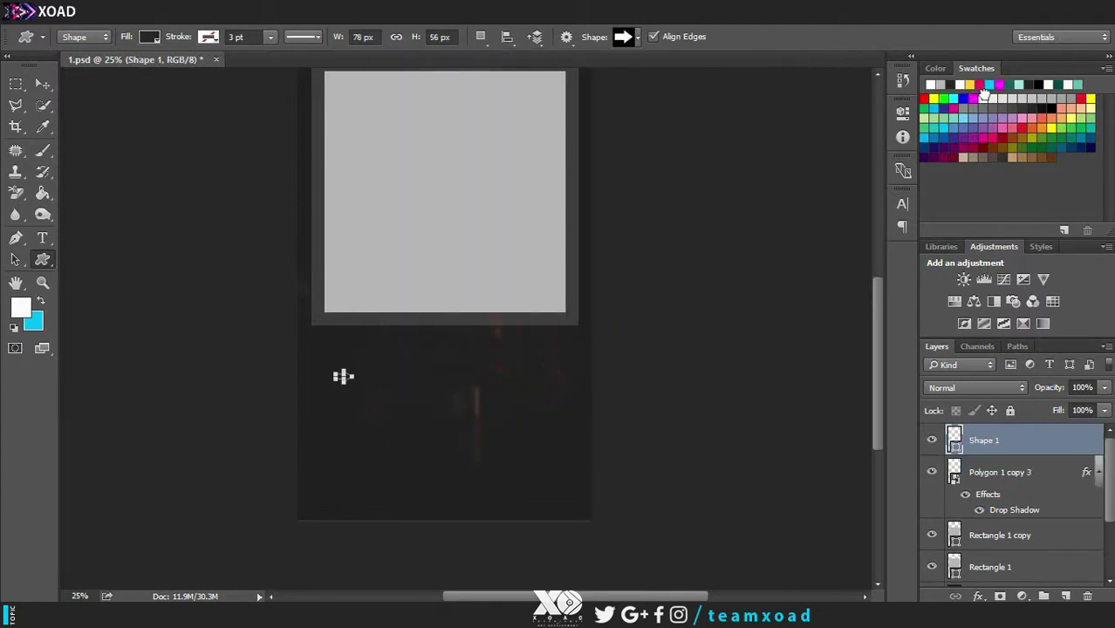
{"action": "left_click", "coordinate": [149, 37]}
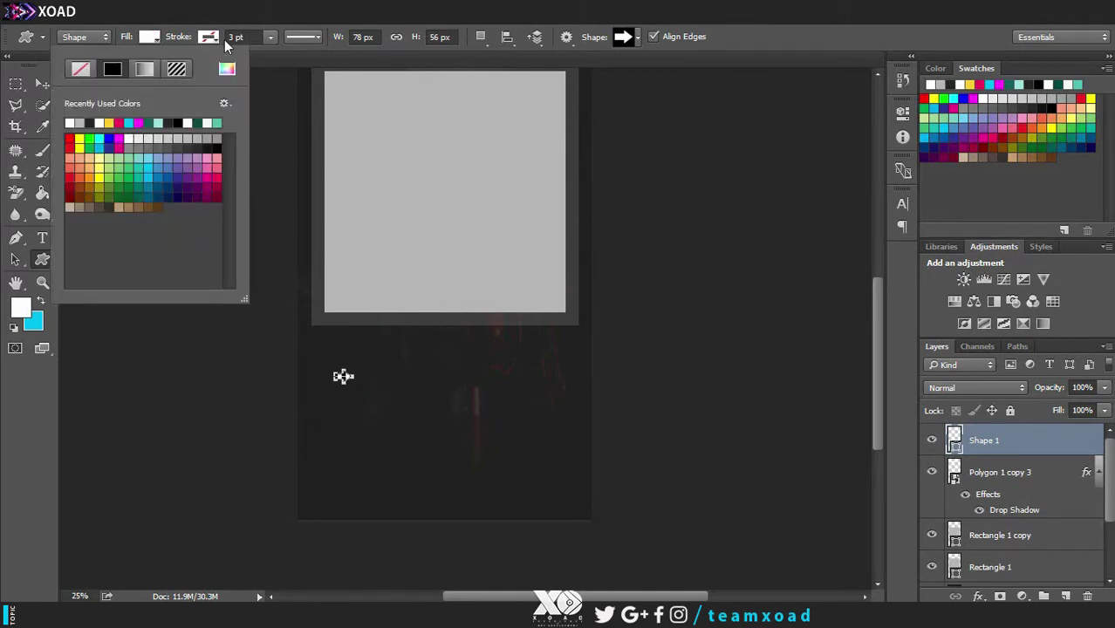
{"action": "left_click", "coordinate": [271, 37]}
{"action": "left_click", "coordinate": [208, 38]}
{"action": "left_click", "coordinate": [139, 69]}
{"action": "key", "text": "Return"}
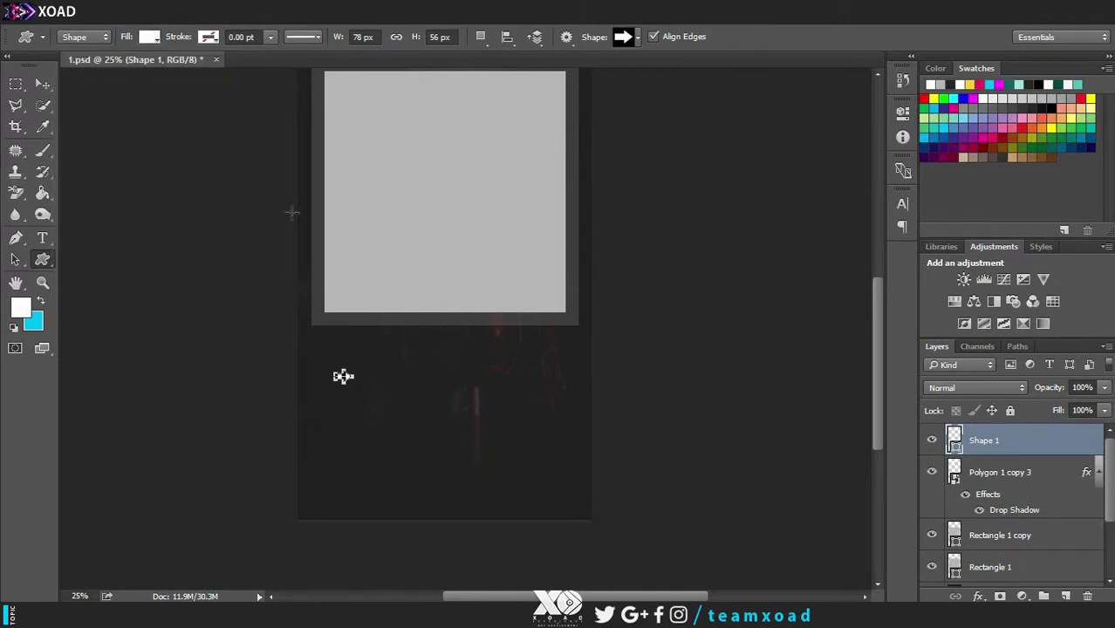
Step: Duplicate the arrow and flip one of the two horizontally to make a left-pointing and right-pointing pair
{"action": "key", "text": "v"}
{"action": "left_click", "coordinate": [292, 214]}
{"action": "left_click", "coordinate": [346, 377]}
{"action": "left_click_drag", "start_coordinate": [344, 377], "coordinate": [528, 367]}
{"action": "right_click", "coordinate": [386, 379]}
{"action": "key", "text": "Escape"}
{"action": "key", "text": "ctrl+t"}
{"action": "right_click", "coordinate": [386, 379]}
{"action": "left_click", "coordinate": [424, 348]}
{"action": "key", "text": "Return"}
Step: Place the right-pointing arrow below the frame's right side, level both arrows and centre the pair under the frame
{"action": "left_click_drag", "start_coordinate": [510, 379], "coordinate": [535, 366]}
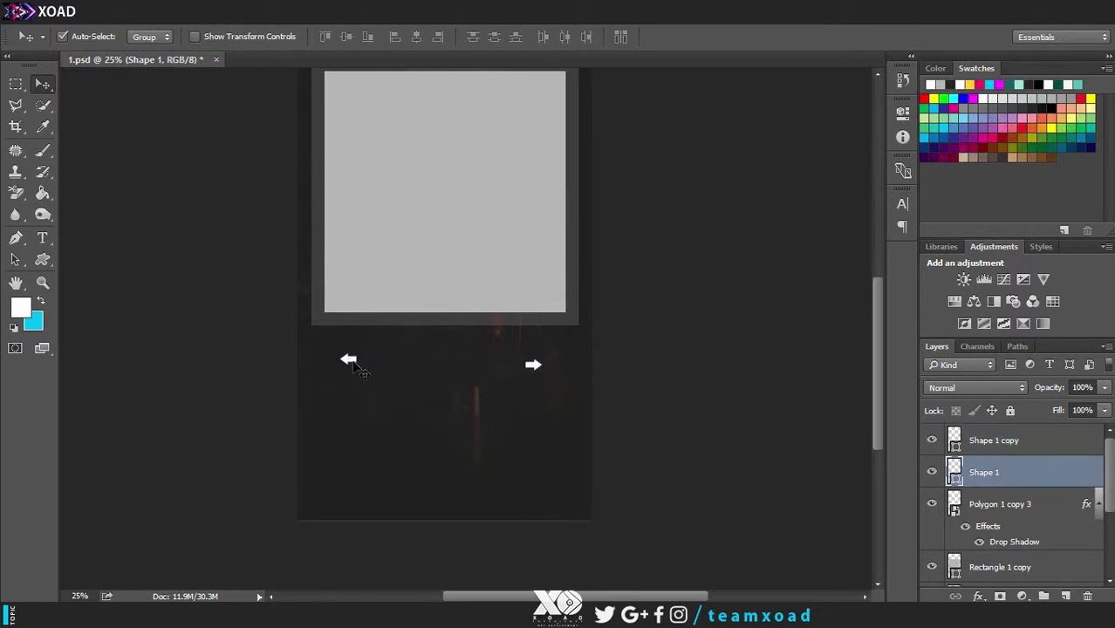
{"action": "left_click_drag", "start_coordinate": [351, 360], "coordinate": [350, 365]}
{"action": "left_click", "coordinate": [535, 366], "text": "shift"}
{"action": "left_click_drag", "start_coordinate": [535, 367], "coordinate": [540, 366]}
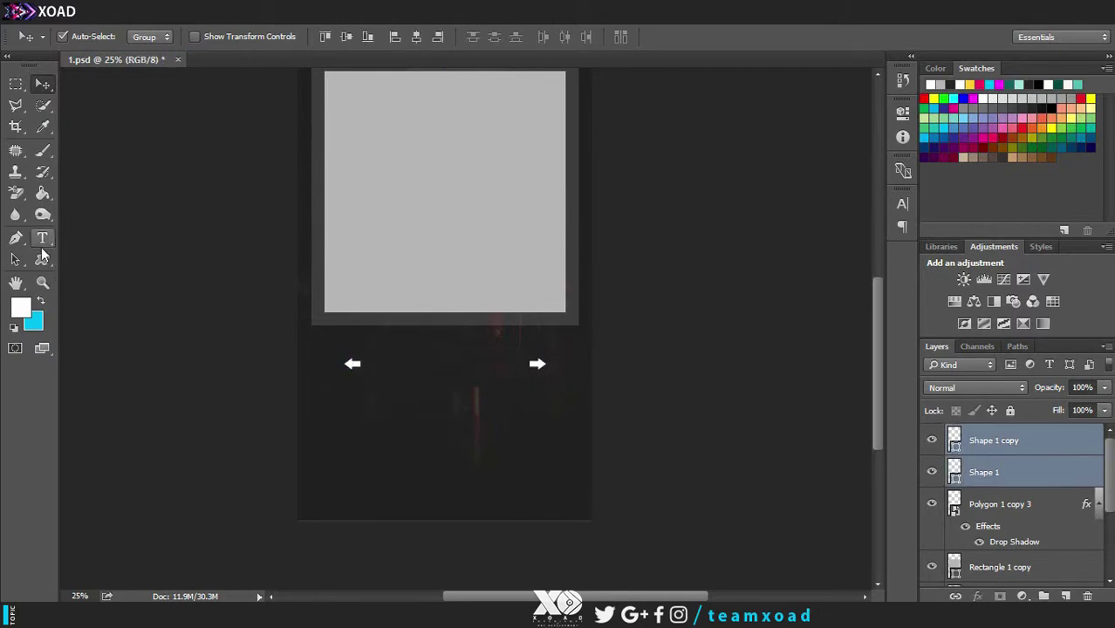
Step: Draw a white right-pointing play triangle midway between the two arrows with the Polygon tool
{"action": "right_click", "coordinate": [41, 258]}
{"action": "left_click", "coordinate": [101, 306]}
{"action": "mouse_move", "coordinate": [414, 367]}
{"action": "left_mouse_down"}
{"action": "mouse_move", "coordinate": [436, 392]}
{"action": "mouse_move", "coordinate": [427, 379]}
{"action": "mouse_move", "coordinate": [458, 400]}
{"action": "mouse_move", "coordinate": [483, 398]}
{"action": "mouse_move", "coordinate": [480, 380]}
{"action": "mouse_move", "coordinate": [446, 370]}
{"action": "mouse_move", "coordinate": [455, 353]}
{"action": "left_mouse_up"}
Step: Scale the play triangle to about 96%, centre it between the arrows, and move both arrows slightly inward
{"action": "left_click", "coordinate": [45, 85]}
{"action": "key", "text": "ctrl+t"}
{"action": "double_click", "coordinate": [446, 387]}
{"action": "right_click", "coordinate": [47, 86]}
{"action": "left_click", "coordinate": [85, 90]}
{"action": "key", "text": "ctrl+t"}
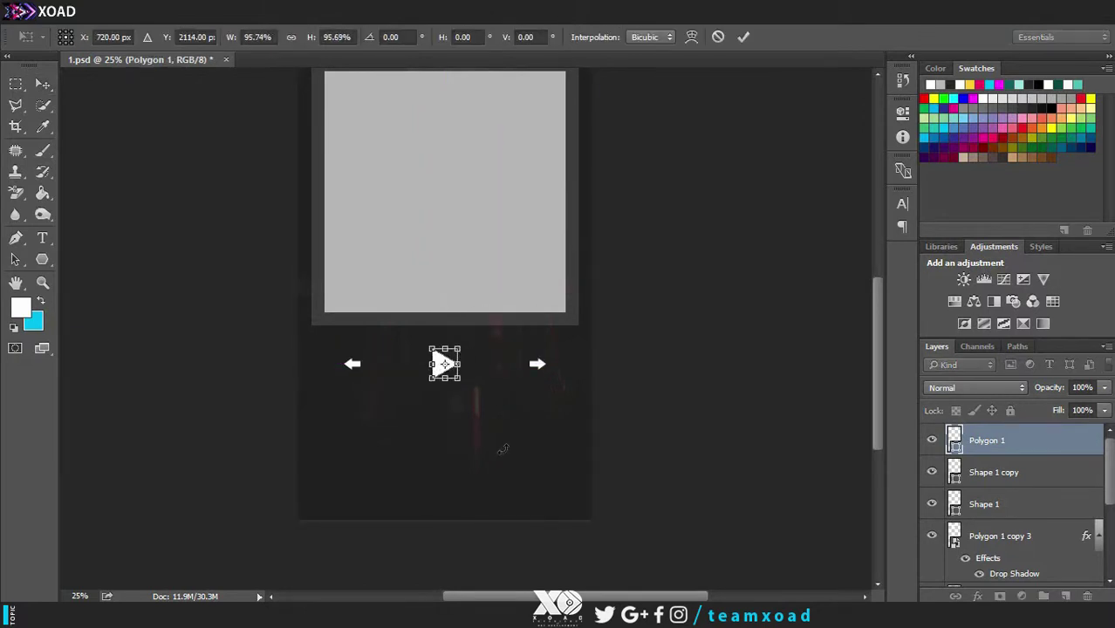
{"action": "key", "text": "Return"}
{"action": "left_click", "coordinate": [540, 367]}
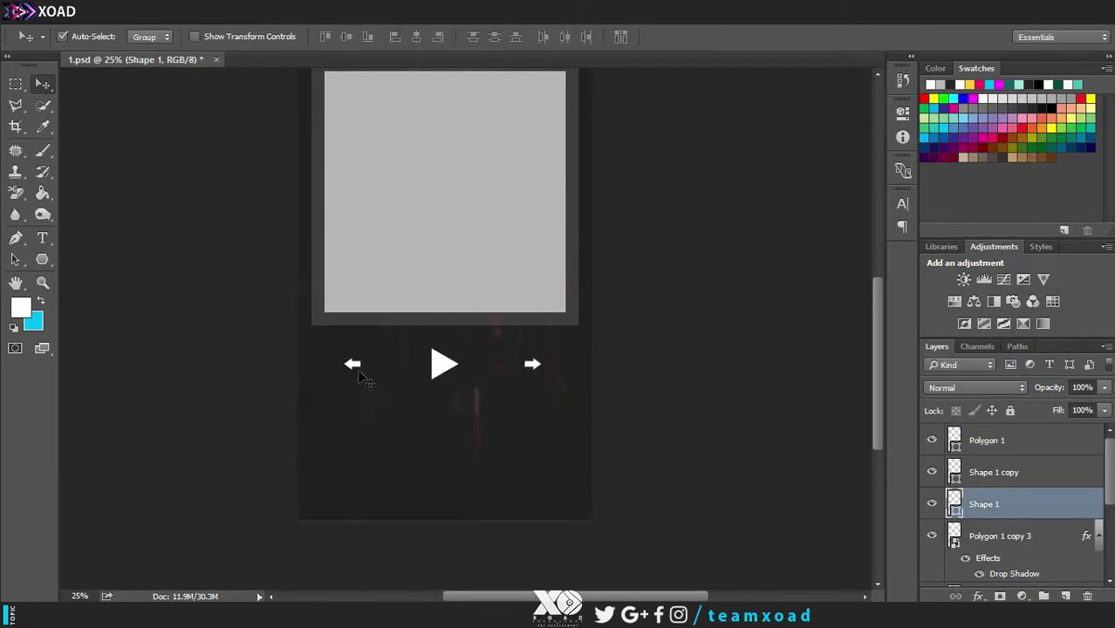
{"action": "left_click", "coordinate": [353, 368]}
Step: Add the text "10" below the controls in Arial Regular, 48 pt, with tracking set to 0
{"action": "key", "text": "t"}
{"action": "left_click", "coordinate": [384, 435]}
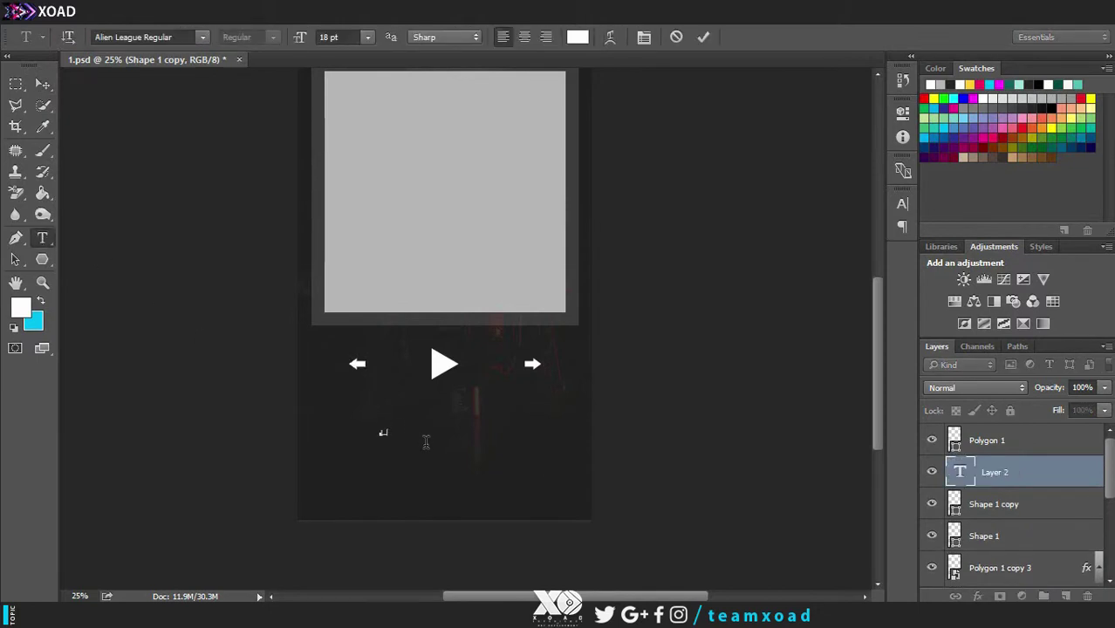
{"action": "left_click", "coordinate": [367, 37]}
{"action": "left_click", "coordinate": [351, 276]}
{"action": "left_click", "coordinate": [204, 39]}
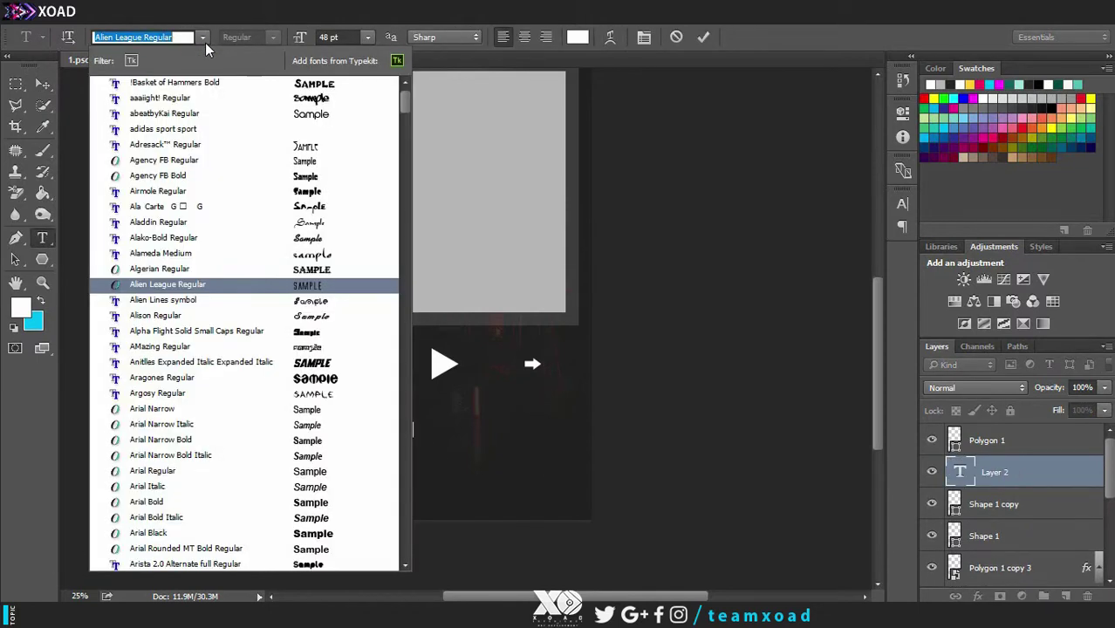
{"action": "left_click", "coordinate": [313, 476]}
{"action": "left_click", "coordinate": [903, 203]}
{"action": "left_click", "coordinate": [868, 255]}
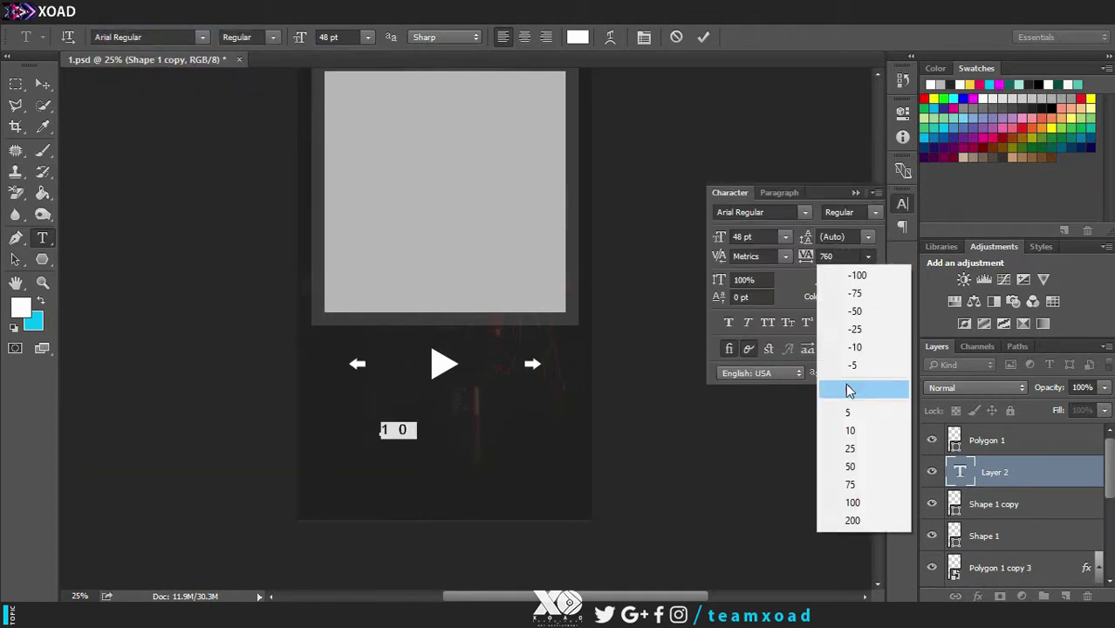
{"action": "left_click", "coordinate": [849, 386]}
Step: Place the "10" label beside the left arrow, copy it beside the right arrow and change the copy to "20"
{"action": "left_click", "coordinate": [43, 85]}
{"action": "left_click_drag", "start_coordinate": [388, 430], "coordinate": [528, 364]}
{"action": "key", "text": "t"}
{"action": "double_click", "coordinate": [513, 363]}
{"action": "type", "text": "20"}
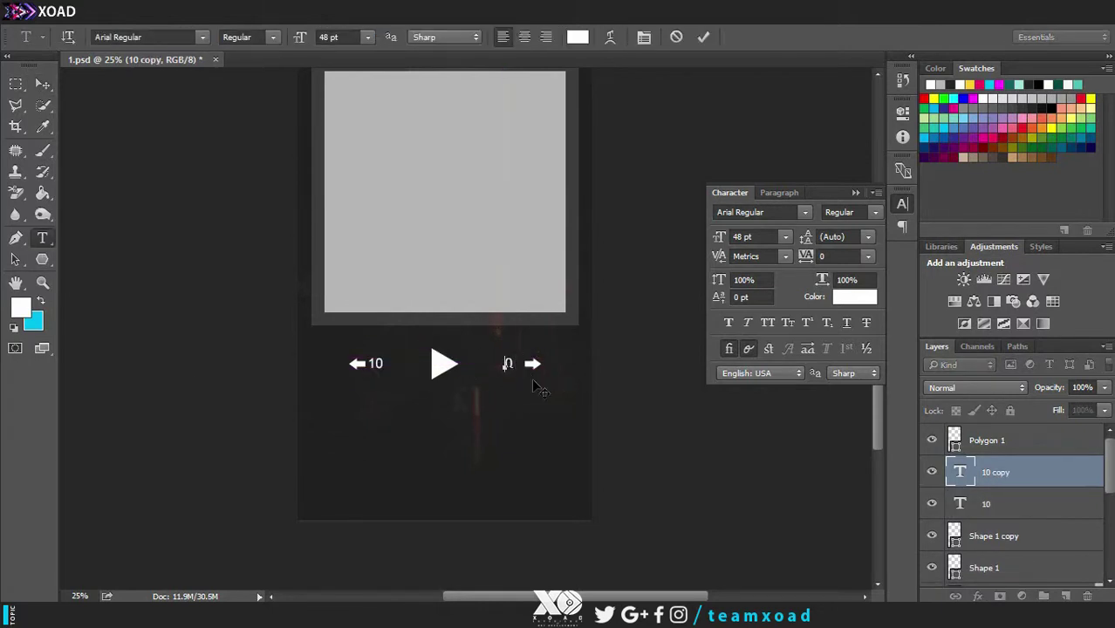
{"action": "left_click", "coordinate": [43, 84]}
Step: Draw a white rounded rectangle bar about 1296 by 36 px with a 10 px radius below the playback controls
{"action": "scroll", "coordinate": [463, 394], "scroll_direction": "down", "scroll_amount": 2}
{"action": "left_click", "coordinate": [903, 203]}
{"action": "key", "text": "ctrl+plus"}
{"action": "key", "text": "ctrl+plus"}
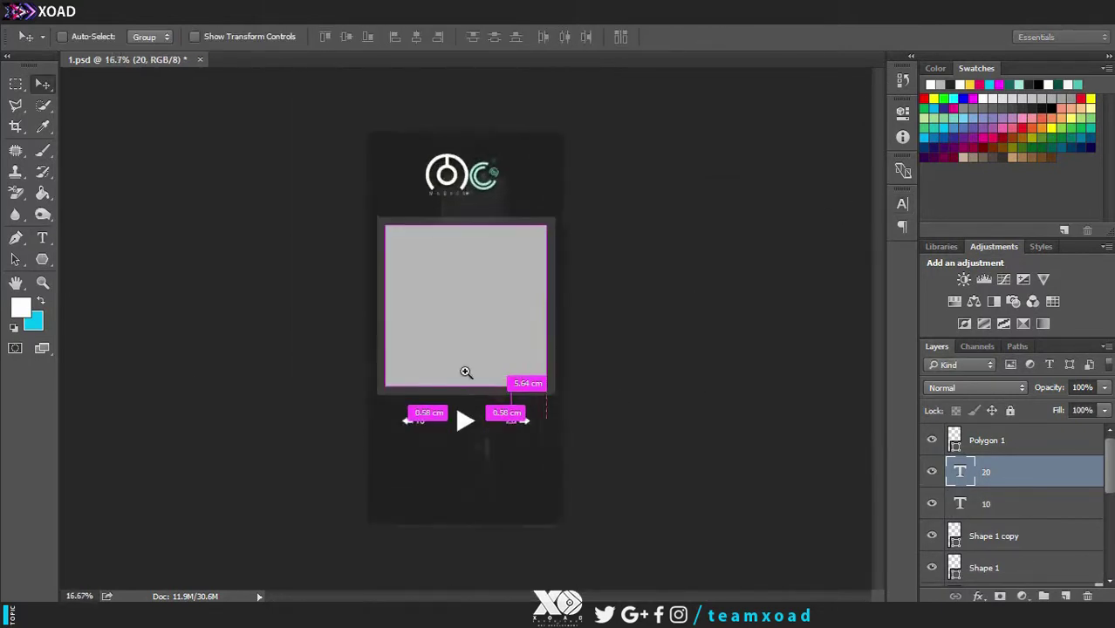
{"action": "left_click_drag", "start_coordinate": [877, 338], "coordinate": [877, 382]}
{"action": "right_click", "coordinate": [42, 265]}
{"action": "left_click", "coordinate": [113, 275]}
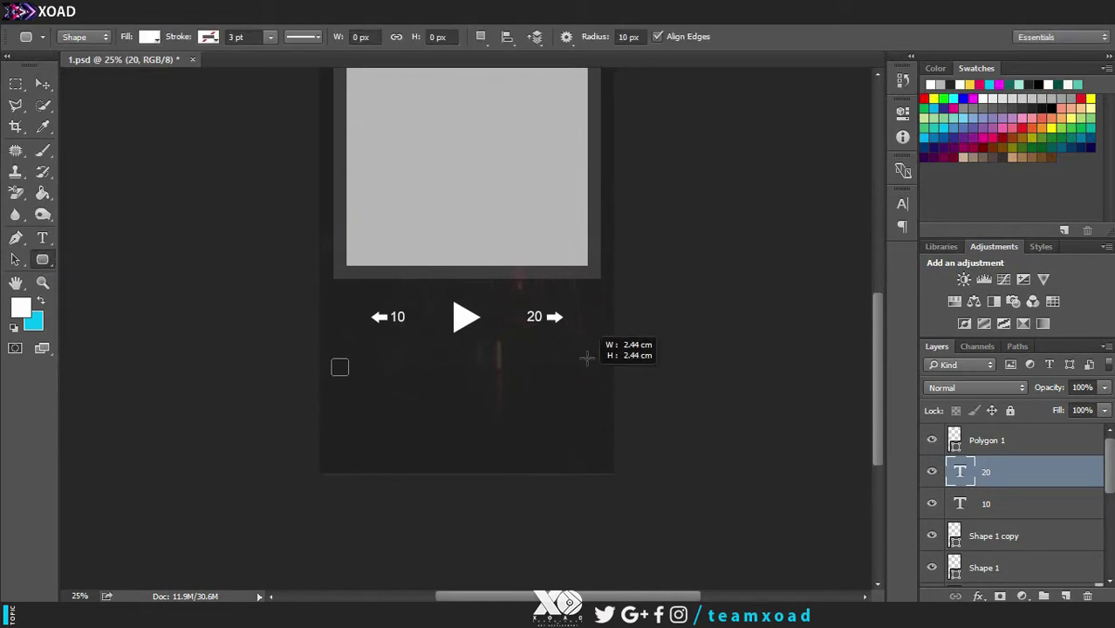
{"action": "left_click_drag", "start_coordinate": [587, 357], "coordinate": [597, 359]}
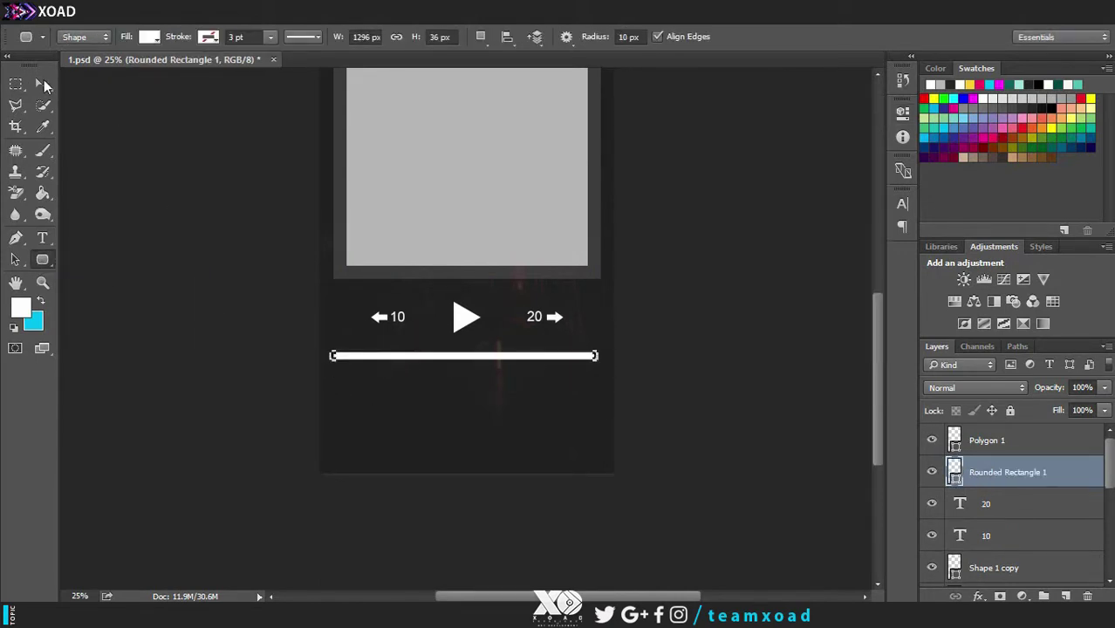
Step: Move the rounded bar lower, centre it under the play triangle and set its opacity to 65%
{"action": "left_click", "coordinate": [43, 85]}
{"action": "left_click_drag", "start_coordinate": [433, 357], "coordinate": [469, 381]}
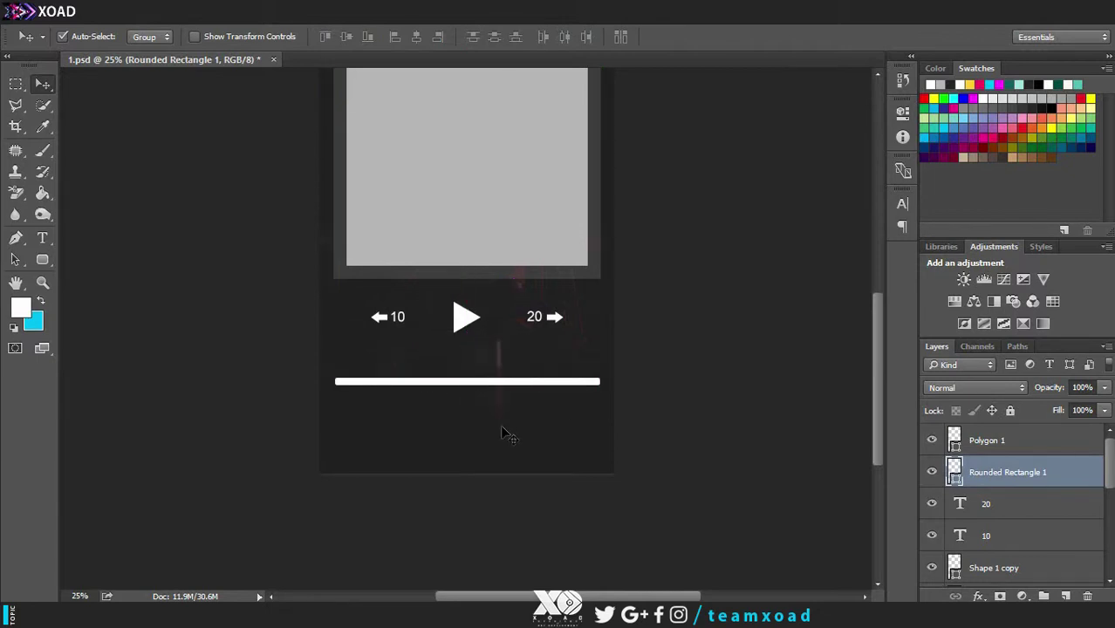
{"action": "left_click", "coordinate": [1105, 387]}
{"action": "left_click_drag", "start_coordinate": [1103, 408], "coordinate": [1075, 409]}
Step: Draw a circle about 88 px wide below the bar's left end, with no fill and a 12 pt white stroke
{"action": "left_click_drag", "start_coordinate": [49, 259], "coordinate": [95, 286]}
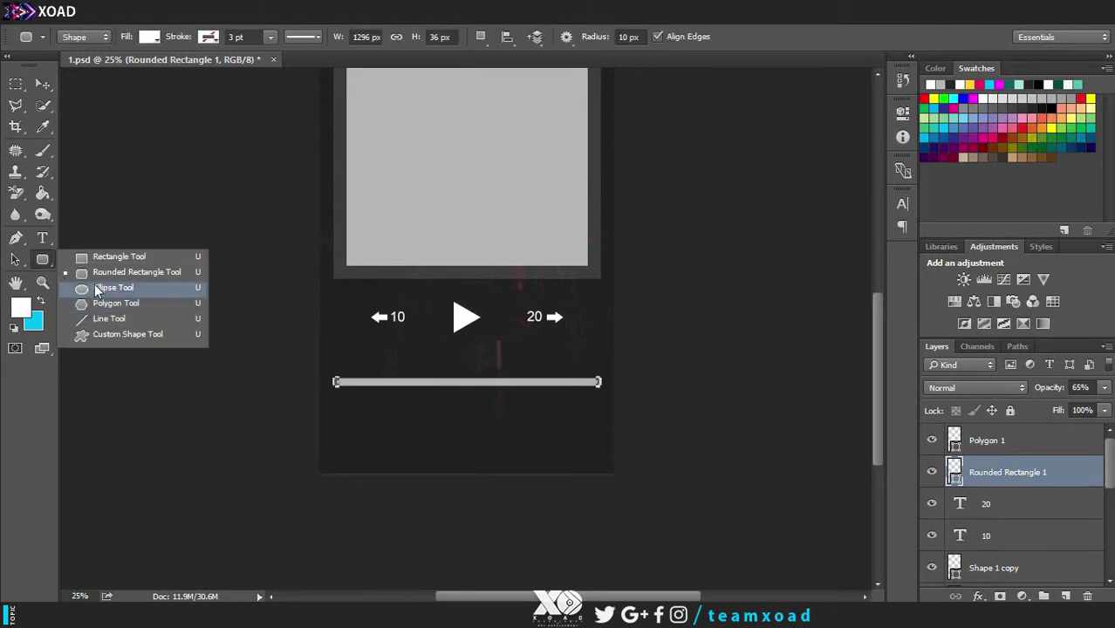
{"action": "left_click_drag", "start_coordinate": [357, 414], "coordinate": [378, 429]}
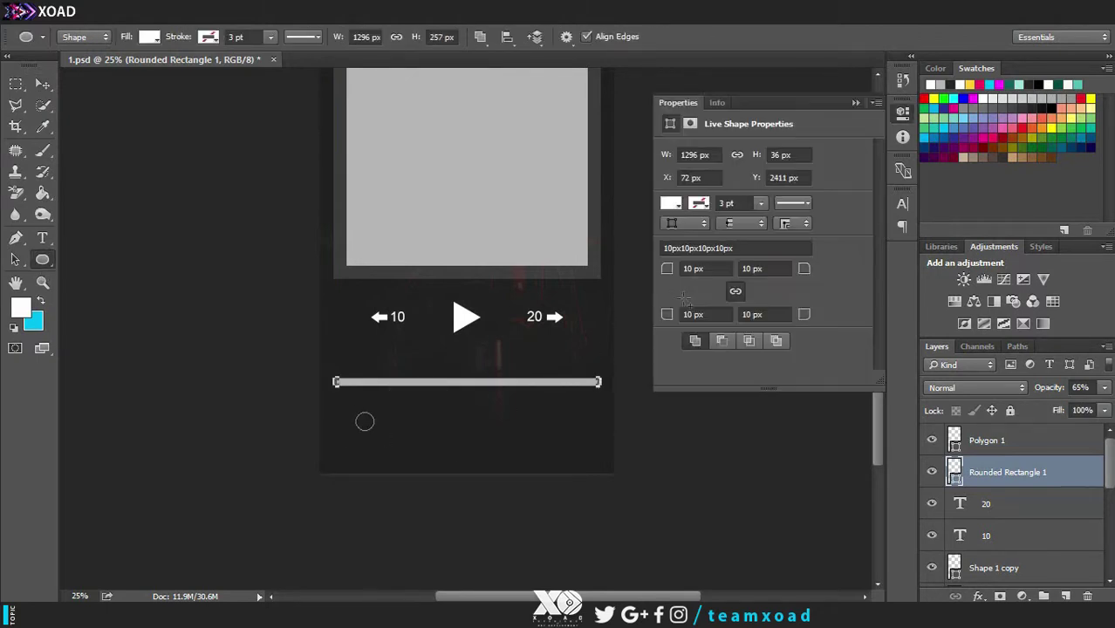
{"action": "left_click", "coordinate": [671, 228]}
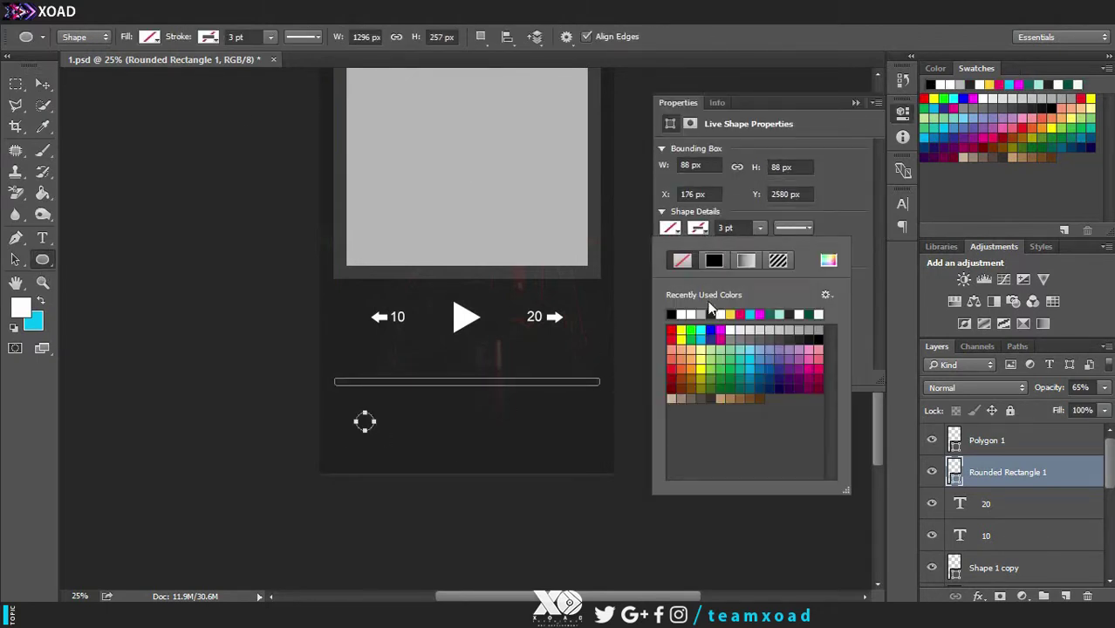
{"action": "left_click", "coordinate": [683, 260]}
{"action": "left_click", "coordinate": [698, 228]}
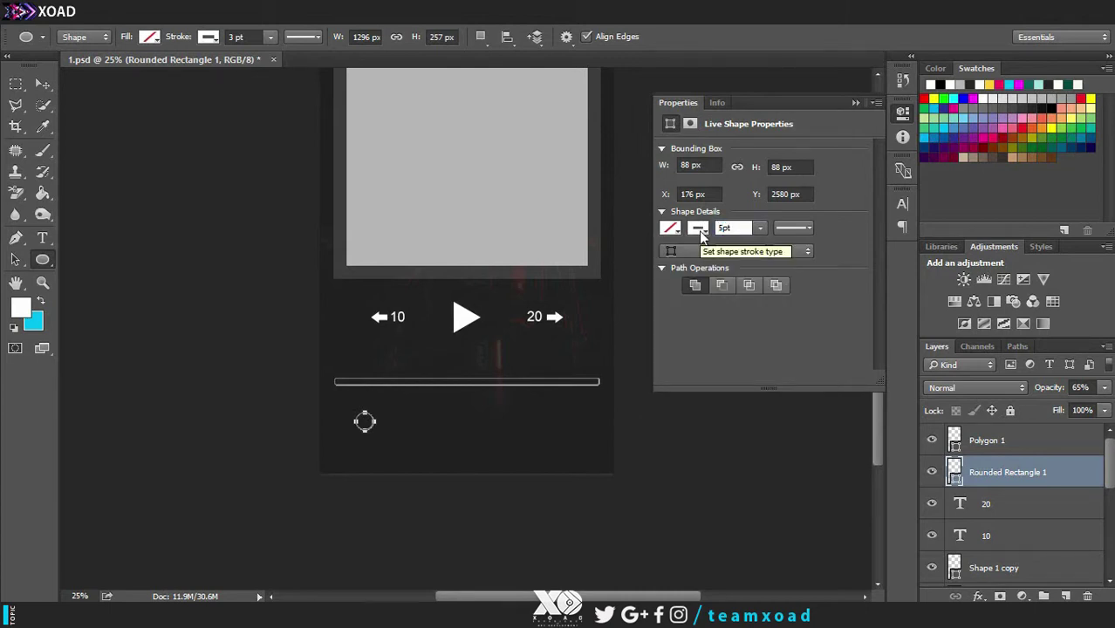
{"action": "key", "text": "Return"}
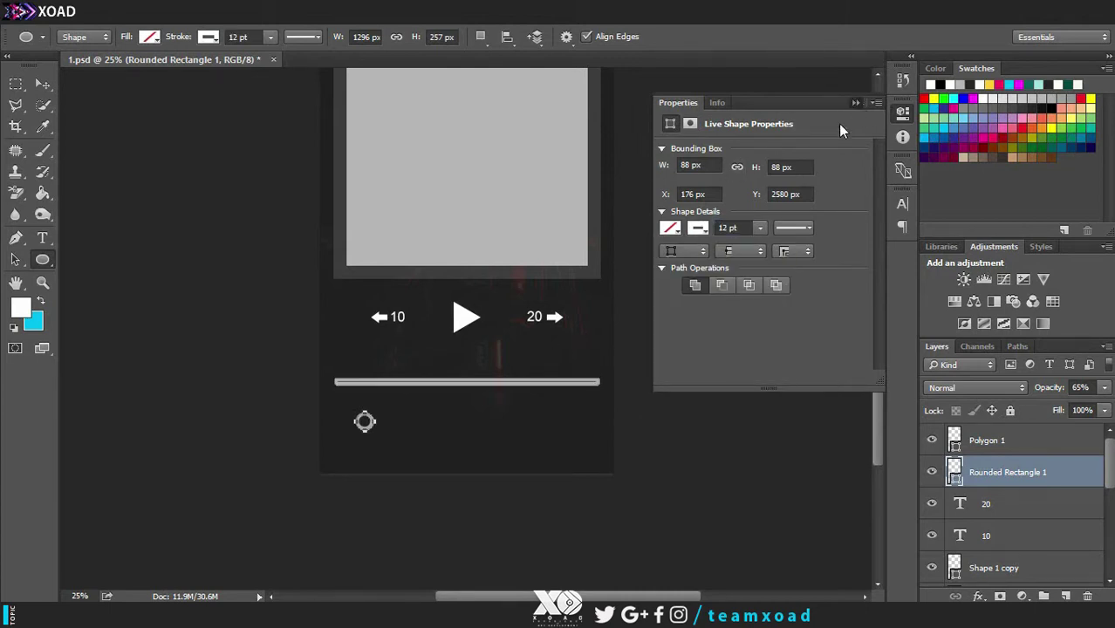
{"action": "left_click", "coordinate": [856, 103]}
Step: Delete the rounded bar layer together with its circle from below the playback controls
{"action": "key", "text": "v"}
{"action": "left_click", "coordinate": [372, 425], "text": "ctrl"}
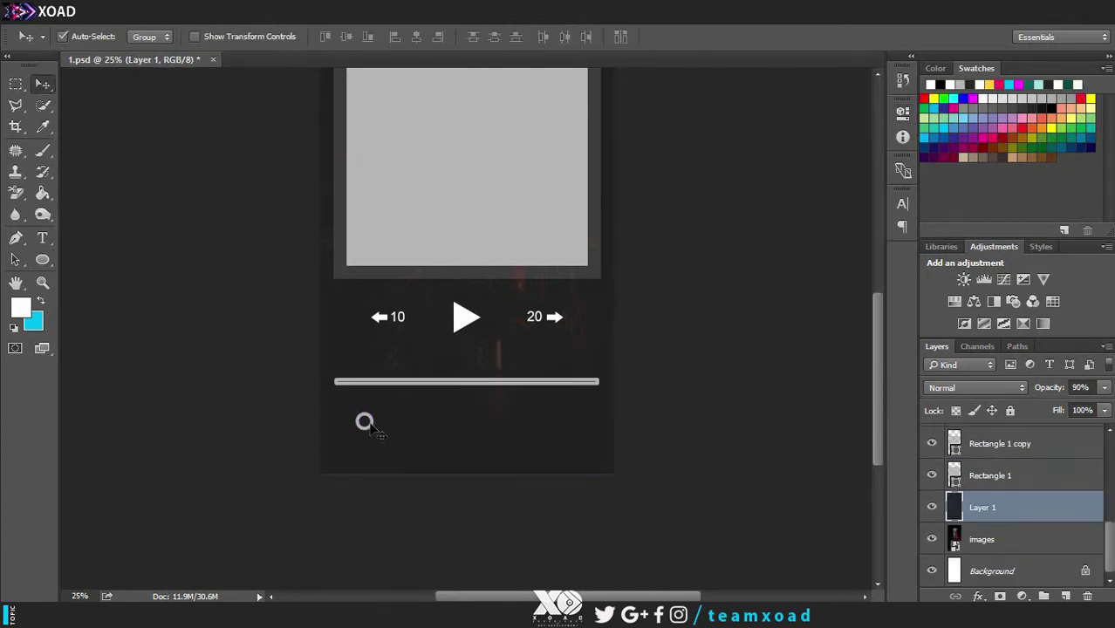
{"action": "key", "text": "ctrl+alt+z"}
{"action": "key", "text": "ctrl+alt+z"}
{"action": "key", "text": "ctrl+alt+z"}
{"action": "key", "text": "ctrl+alt+z"}
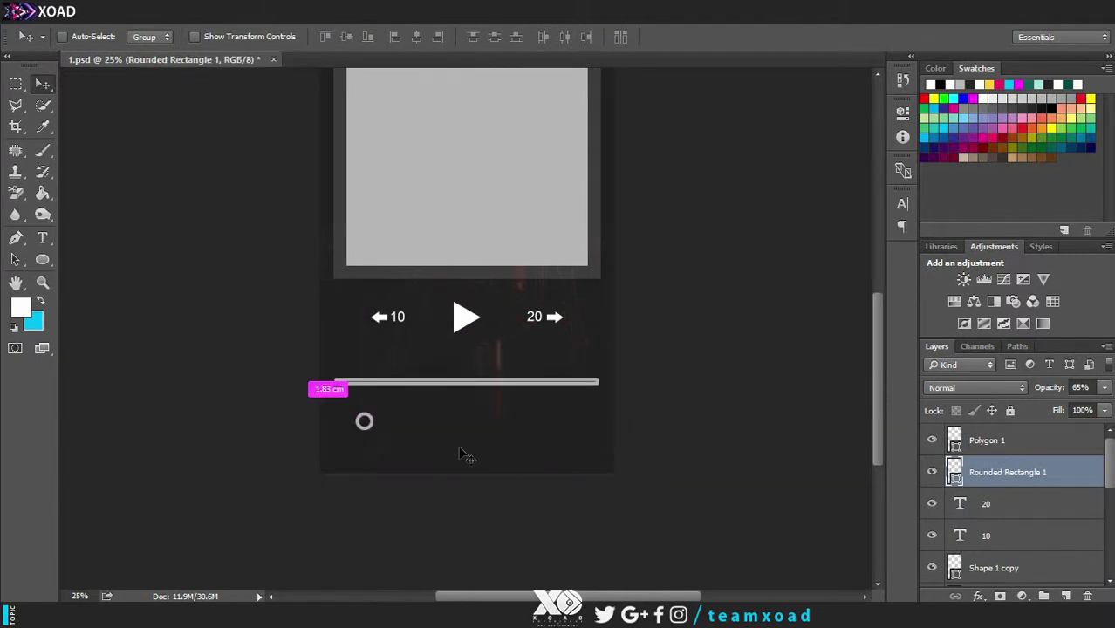
{"action": "key", "text": "ctrl+alt+z"}
{"action": "left_click", "coordinate": [932, 472]}
{"action": "left_click", "coordinate": [932, 472]}
{"action": "key", "text": "Delete"}
Step: Draw a white rounded rectangle bar about 1316 by 32 px with a 10 px radius and centre it just below the play triangle
{"action": "right_click", "coordinate": [42, 260]}
{"action": "left_click", "coordinate": [103, 270]}
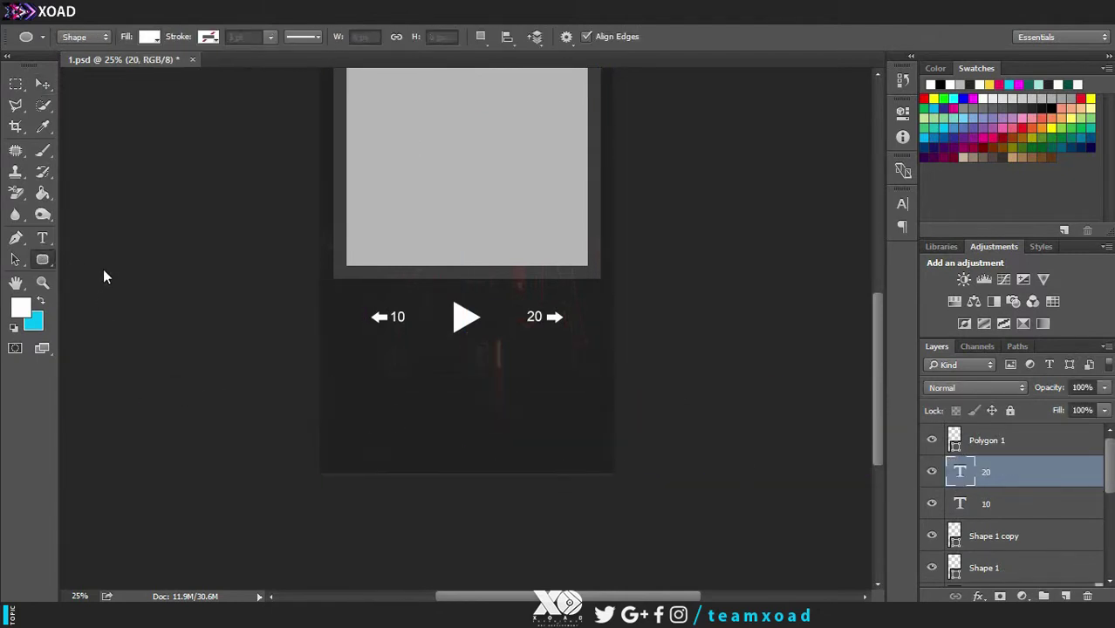
{"action": "left_click_drag", "start_coordinate": [331, 363], "coordinate": [601, 368]}
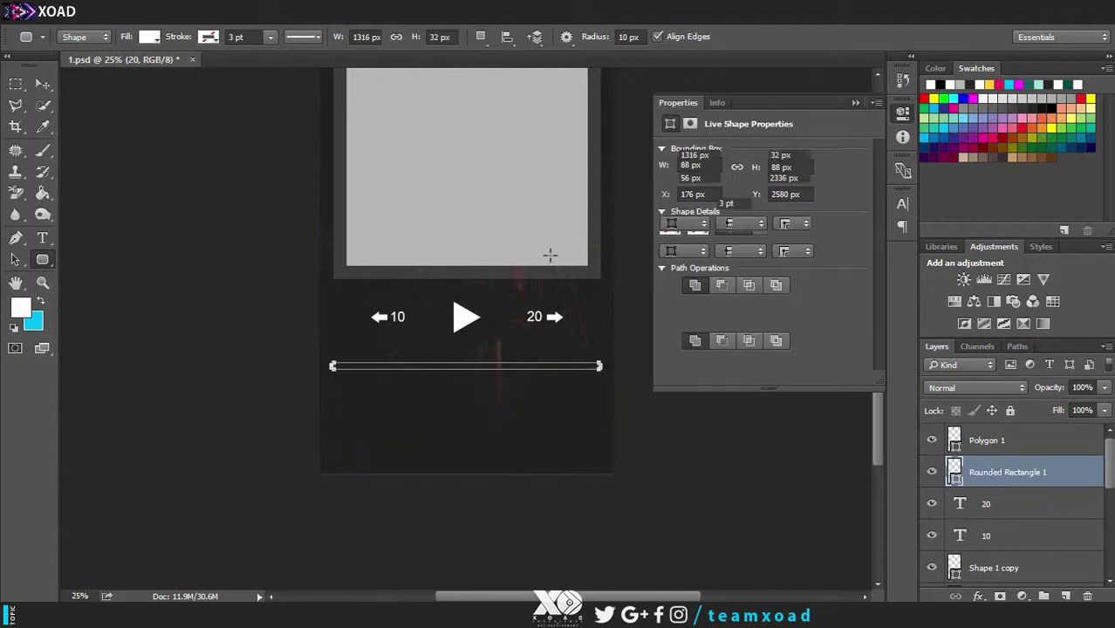
{"action": "left_click", "coordinate": [857, 103]}
{"action": "left_click", "coordinate": [43, 84]}
{"action": "left_click_drag", "start_coordinate": [467, 370], "coordinate": [461, 363]}
{"action": "key", "text": "shift+Down"}
{"action": "key", "text": "shift+Down"}
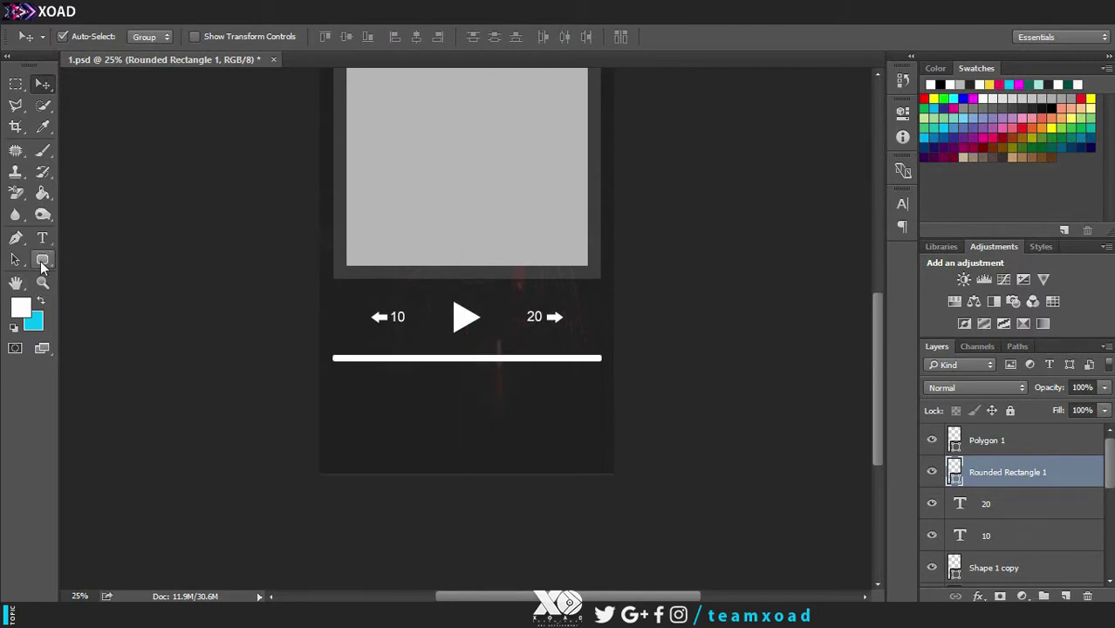
Step: Draw a circle about 72 px wide on a new layer below the bar, with no fill and a thickened white stroke
{"action": "left_click_drag", "start_coordinate": [42, 261], "coordinate": [104, 292]}
{"action": "key", "text": "ctrl+shift+alt+n"}
{"action": "left_click_drag", "start_coordinate": [382, 410], "coordinate": [383, 410]}
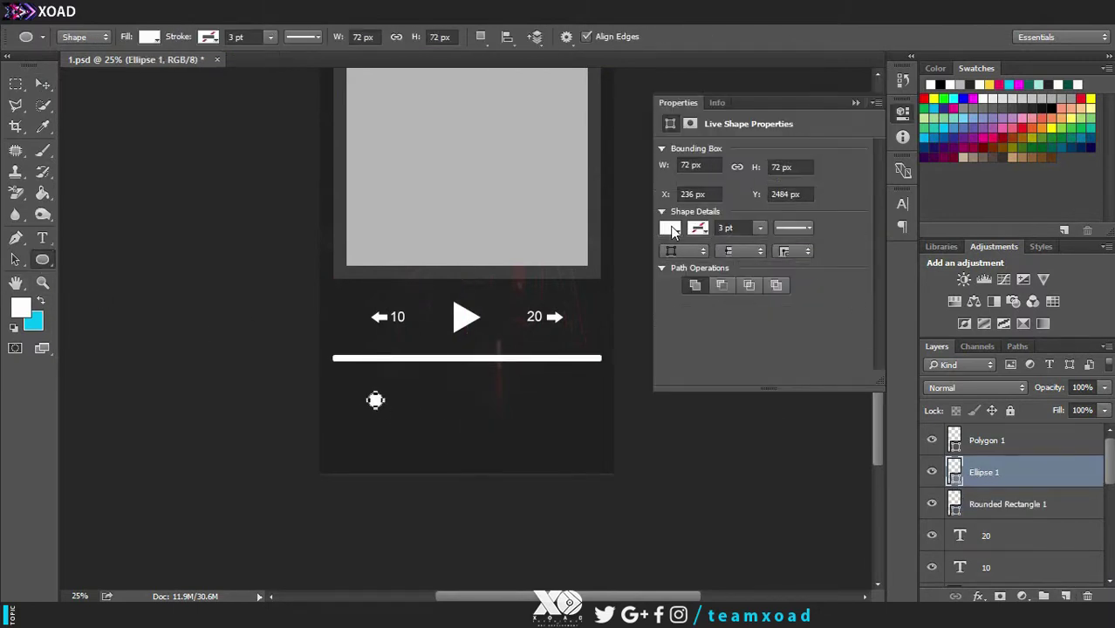
{"action": "left_click", "coordinate": [670, 229]}
{"action": "left_click", "coordinate": [680, 261]}
{"action": "left_click", "coordinate": [700, 230]}
{"action": "left_click", "coordinate": [699, 313]}
{"action": "left_click", "coordinate": [718, 232]}
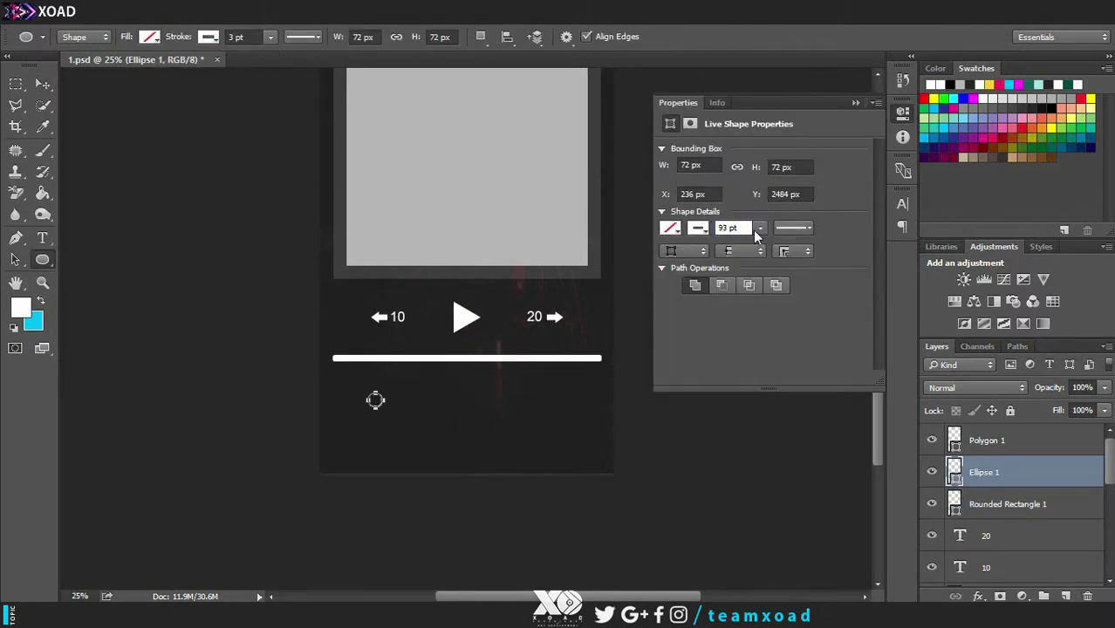
Step: Move the circle onto the progress bar near its left end and centre it vertically on the bar
{"action": "key", "text": "v"}
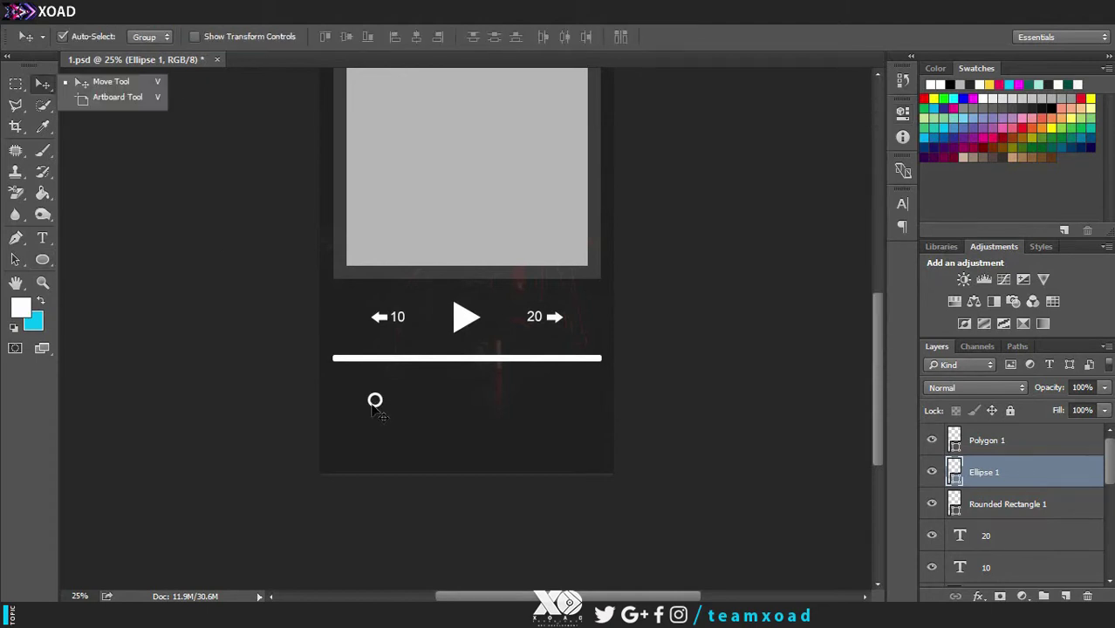
{"action": "scroll", "coordinate": [381, 405], "scroll_direction": "up", "scroll_amount": 2}
{"action": "left_click_drag", "start_coordinate": [370, 398], "coordinate": [328, 304]}
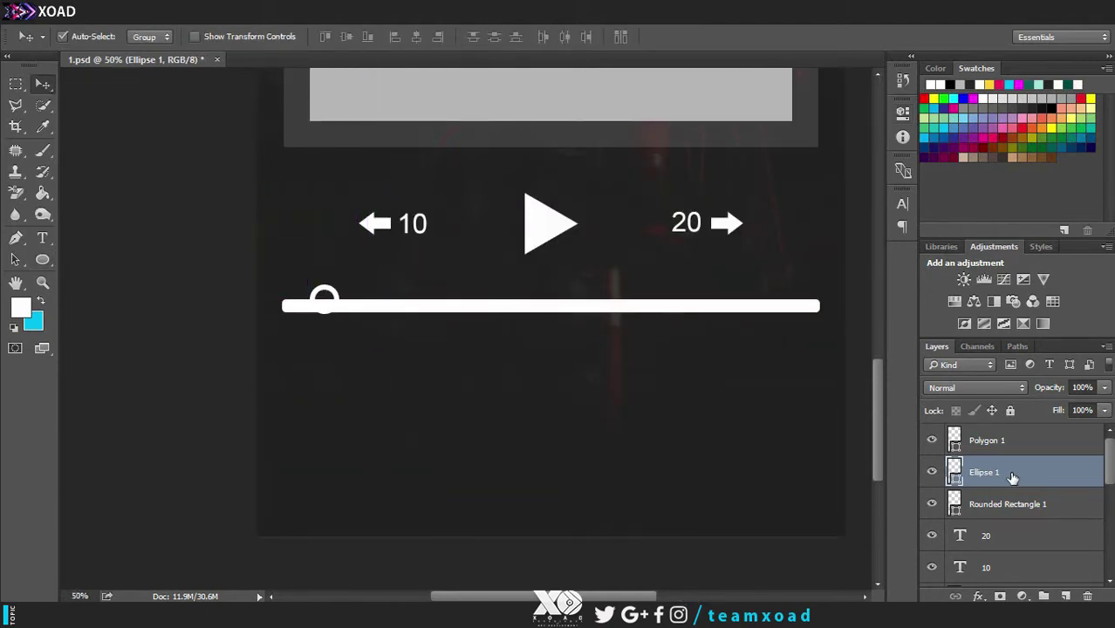
{"action": "left_click_drag", "start_coordinate": [1012, 477], "coordinate": [1010, 507]}
{"action": "key", "text": "ctrl+z"}
{"action": "left_click", "coordinate": [934, 506]}
{"action": "left_click", "coordinate": [934, 505]}
{"action": "left_click", "coordinate": [1004, 513]}
{"action": "key", "text": "5"}
{"action": "left_click_drag", "start_coordinate": [338, 300], "coordinate": [337, 307]}
Step: Set the opacity of the progress bar layer to 29%
{"action": "left_click", "coordinate": [1045, 509]}
{"action": "left_click", "coordinate": [1105, 389]}
{"action": "left_click_drag", "start_coordinate": [1067, 410], "coordinate": [1052, 434]}
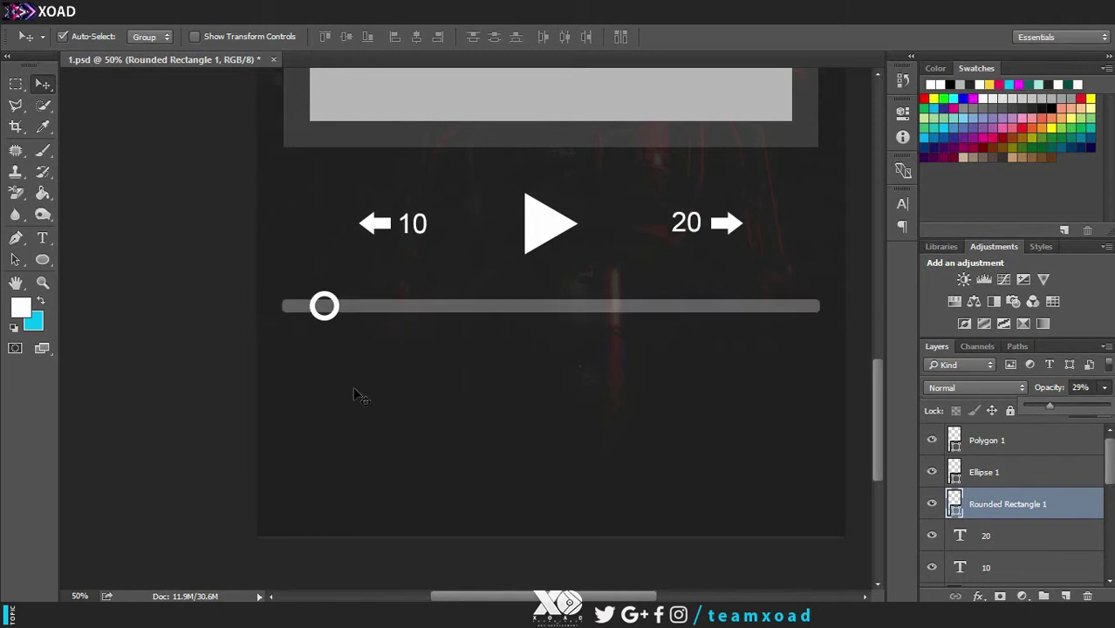
Step: Draw a white chevron custom shape about 42 by 45 px on its own layer below the progress bar
{"action": "right_click", "coordinate": [42, 238]}
{"action": "right_click", "coordinate": [42, 260]}
{"action": "left_click", "coordinate": [101, 336]}
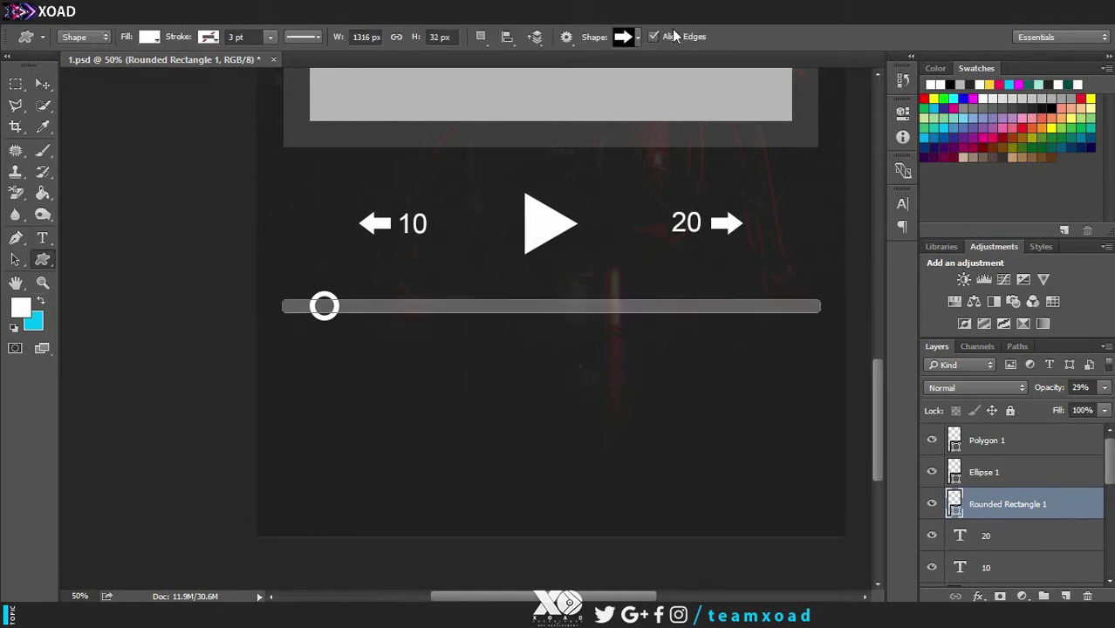
{"action": "left_click", "coordinate": [638, 37]}
{"action": "double_click", "coordinate": [766, 130]}
{"action": "left_click_drag", "start_coordinate": [521, 432], "coordinate": [524, 432]}
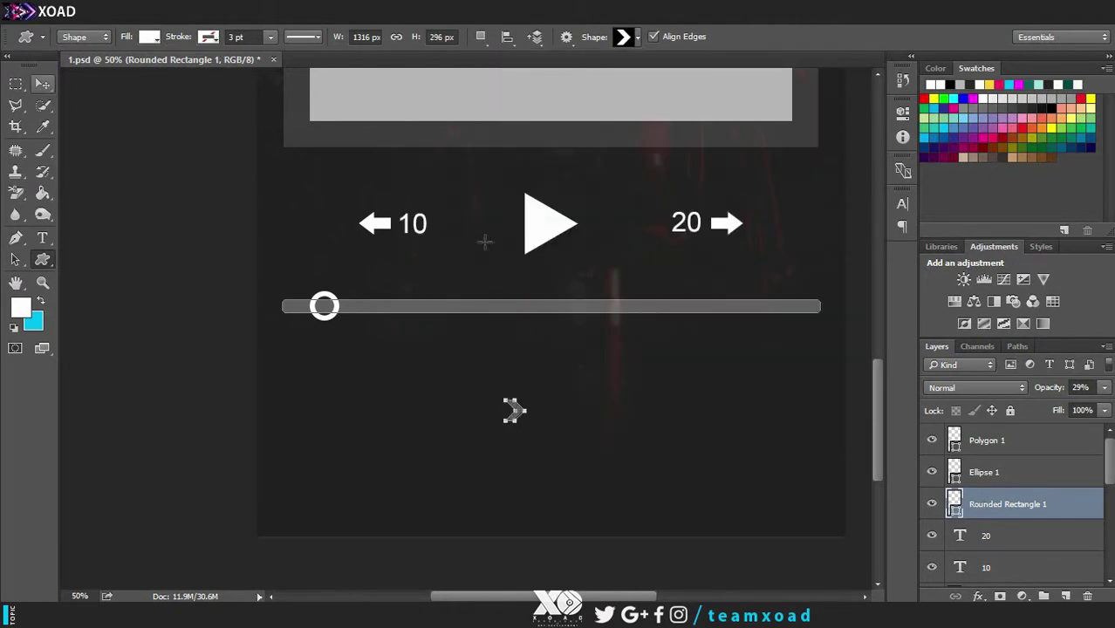
{"action": "left_click_drag", "start_coordinate": [485, 386], "coordinate": [504, 405]}
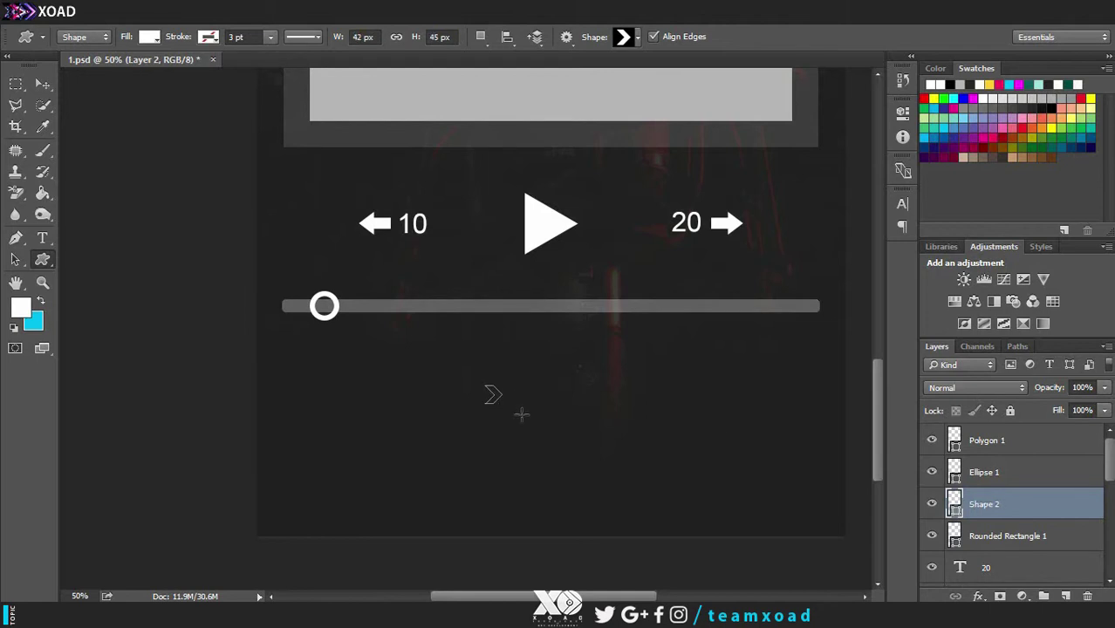
Step: Rotate the chevron by -90° so it points up and move it to the bottom centre of the app screen
{"action": "key", "text": "ctrl+t"}
{"action": "left_click_drag", "start_coordinate": [442, 339], "coordinate": [453, 333]}
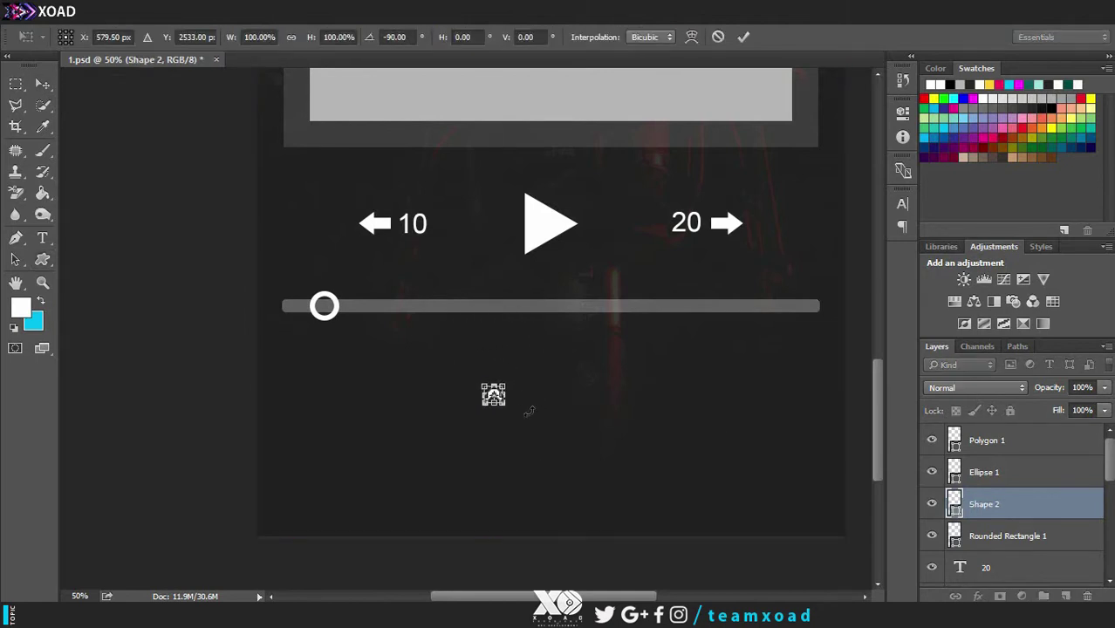
{"action": "key", "text": "Return"}
{"action": "key", "text": "v"}
{"action": "left_click_drag", "start_coordinate": [493, 392], "coordinate": [550, 491]}
Step: Stack three centred, shortened copies of the progress bar directly beneath the chevron
{"action": "left_click_drag", "start_coordinate": [538, 311], "coordinate": [548, 475]}
{"action": "key", "text": "ctrl+t"}
{"action": "left_click_drag", "start_coordinate": [560, 478], "coordinate": [560, 471]}
{"action": "left_click_drag", "start_coordinate": [829, 468], "coordinate": [577, 527]}
{"action": "key", "text": "Return"}
Step: Narrow the lowest bar of the stack to about 38% of its width and the middle one to about 52%
{"action": "key", "text": "ctrl+t"}
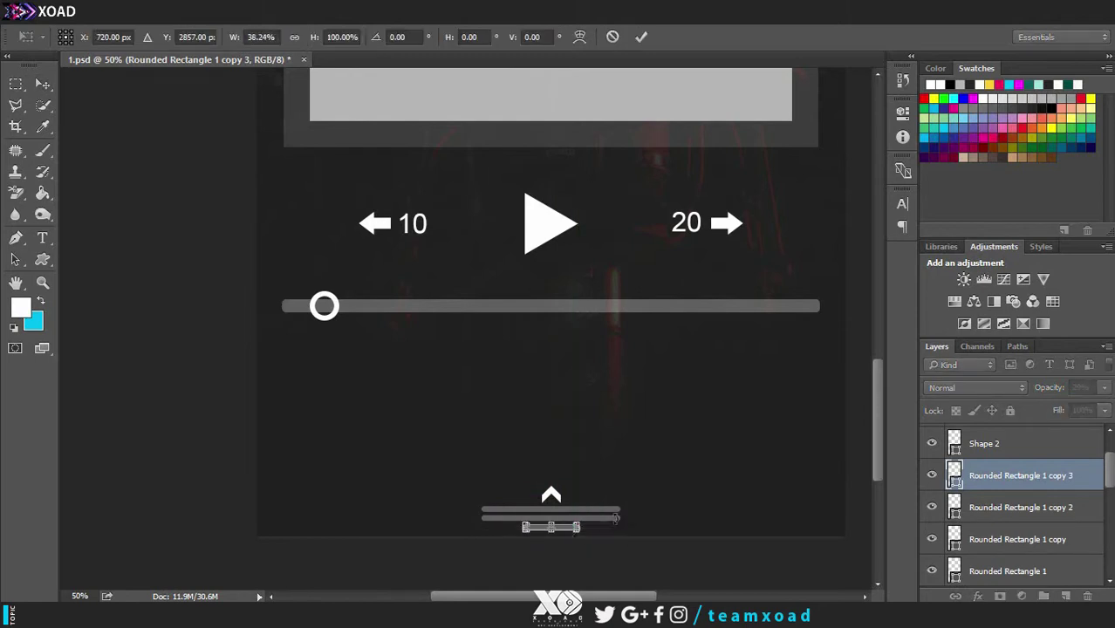
{"action": "key", "text": "Return"}
{"action": "left_click", "coordinate": [603, 520], "text": "ctrl"}
{"action": "key", "text": "ctrl+t"}
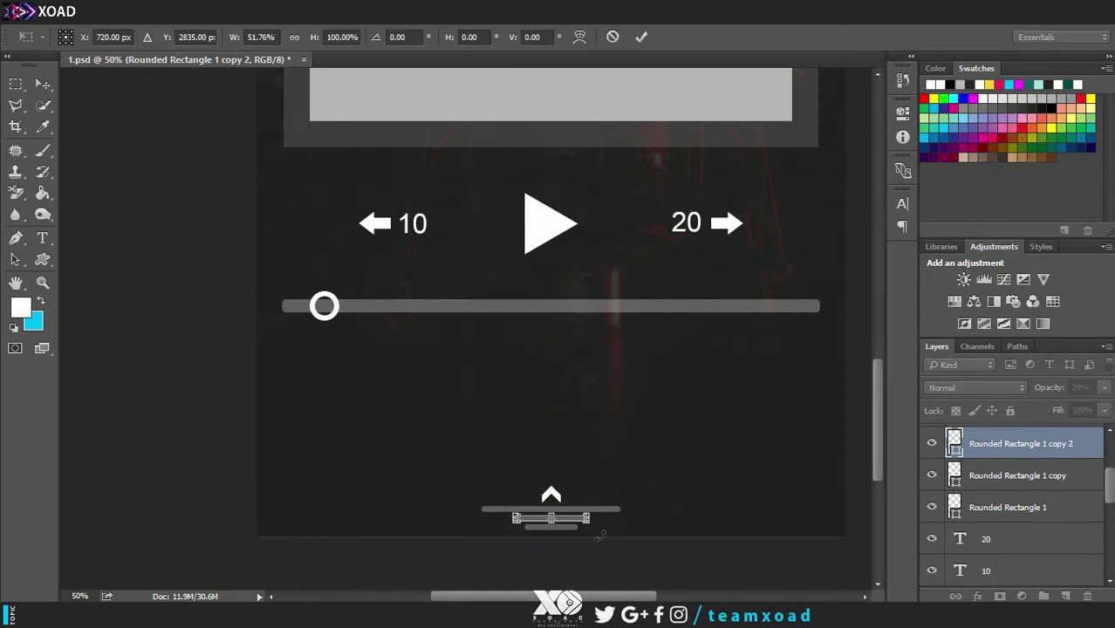
{"action": "key", "text": "Return"}
Step: Narrow the top bar of the stack around its centre until it is slightly wider than the middle one
{"action": "left_click", "coordinate": [597, 510], "text": "ctrl"}
{"action": "key", "text": "t"}
{"action": "key", "text": "ctrl+r"}
{"action": "left_click", "coordinate": [44, 89]}
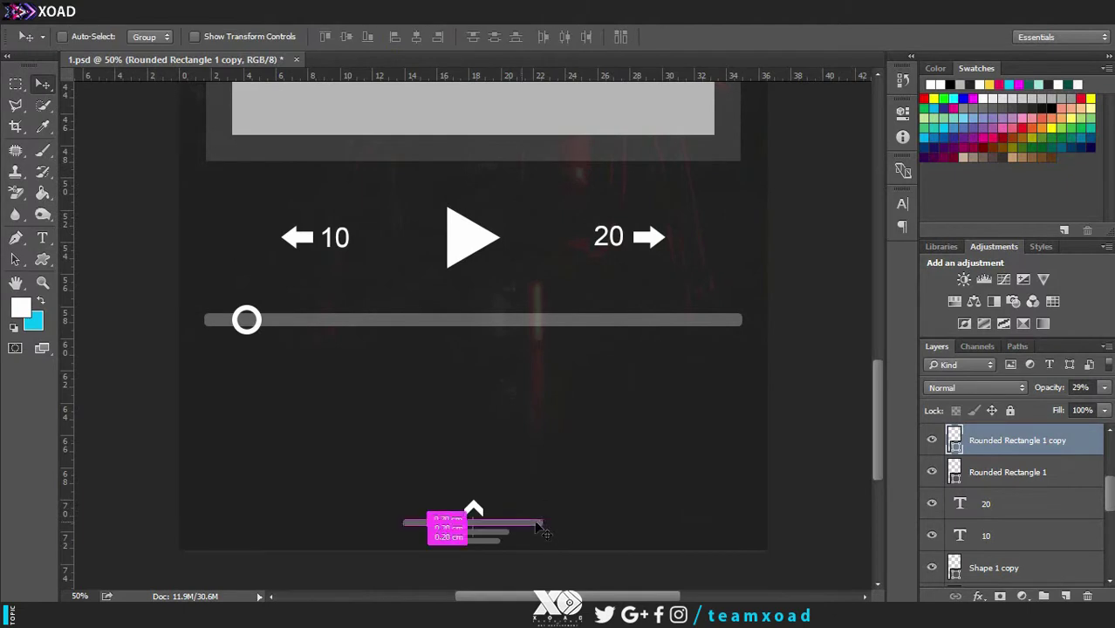
{"action": "key", "text": "ctrl+t"}
{"action": "key", "text": "Return"}
{"action": "left_click", "coordinate": [132, 389]}
Step: Add a new empty layer on top of all other layers
{"action": "scroll", "coordinate": [234, 429], "scroll_direction": "down", "scroll_amount": 3}
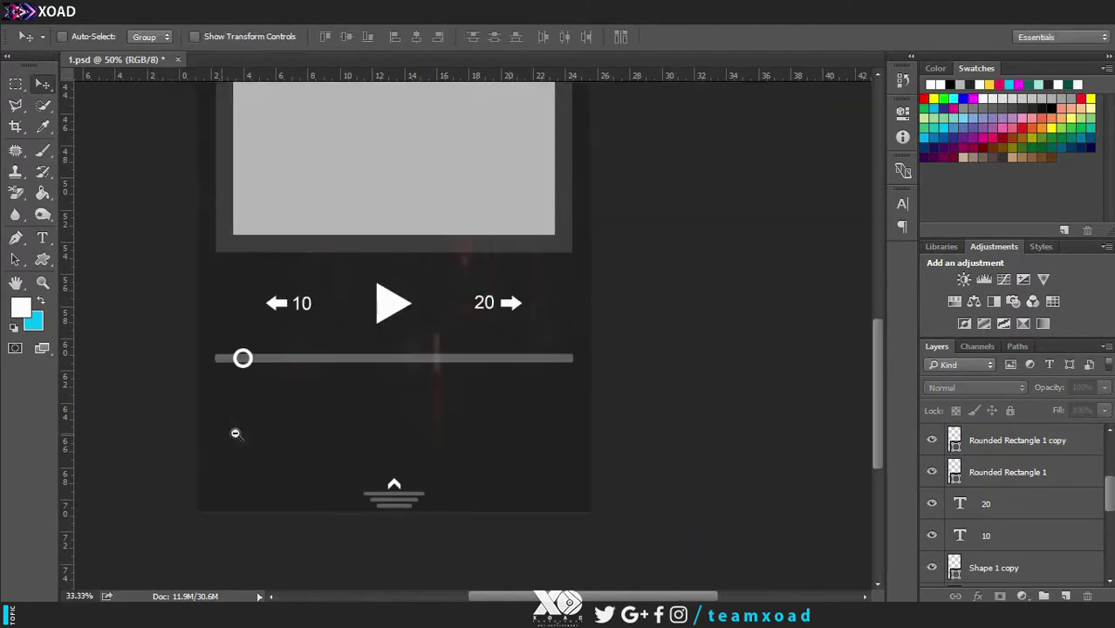
{"action": "scroll", "coordinate": [583, 447], "scroll_direction": "up", "scroll_amount": 1}
{"action": "left_click_drag", "start_coordinate": [877, 410], "coordinate": [877, 448]}
{"action": "left_click", "coordinate": [41, 260]}
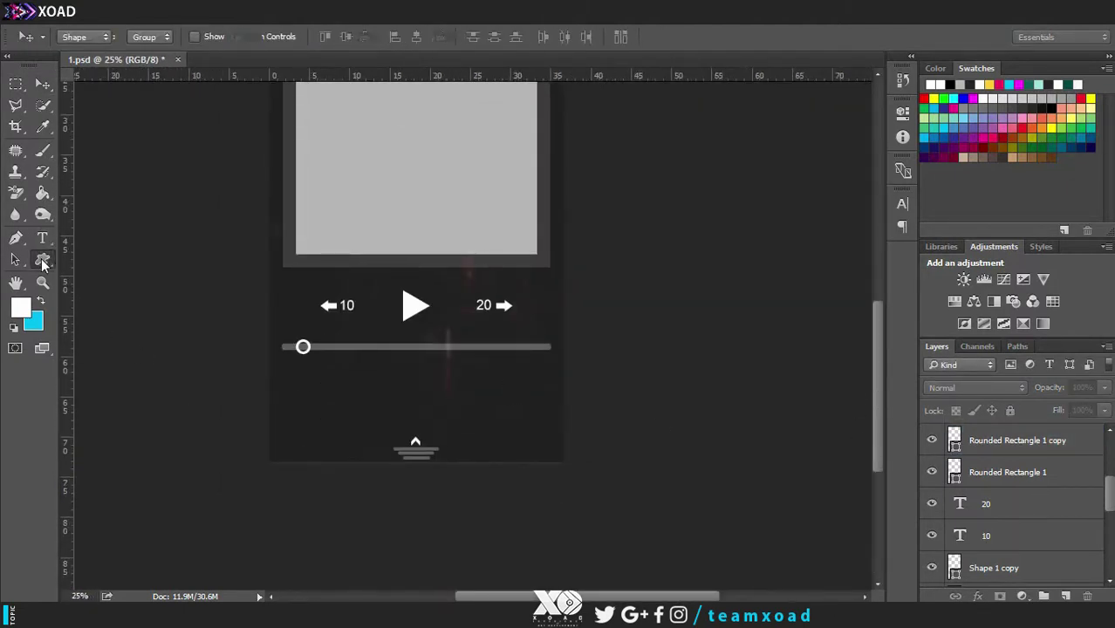
{"action": "left_click", "coordinate": [104, 323]}
{"action": "scroll", "coordinate": [313, 427], "scroll_direction": "up", "scroll_amount": 1}
{"action": "key", "text": "ctrl+alt+shift+n"}
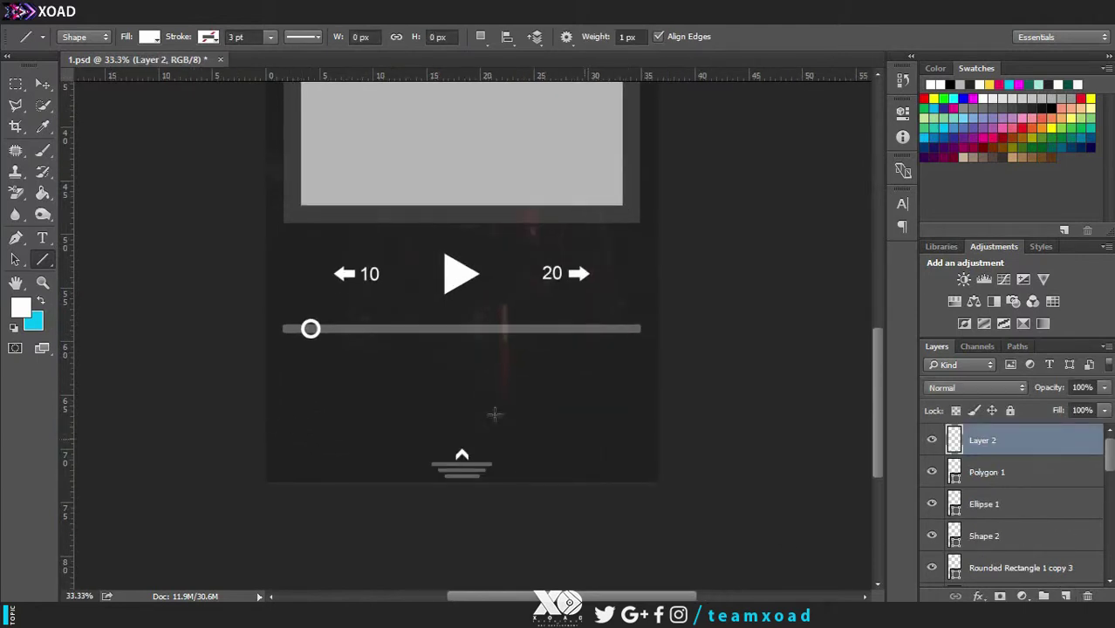
Step: Set up an 18 px hard round brush and draw a straight horizontal Pen path between the progress bar and the chevron
{"action": "left_click", "coordinate": [15, 238]}
{"action": "left_click", "coordinate": [42, 151]}
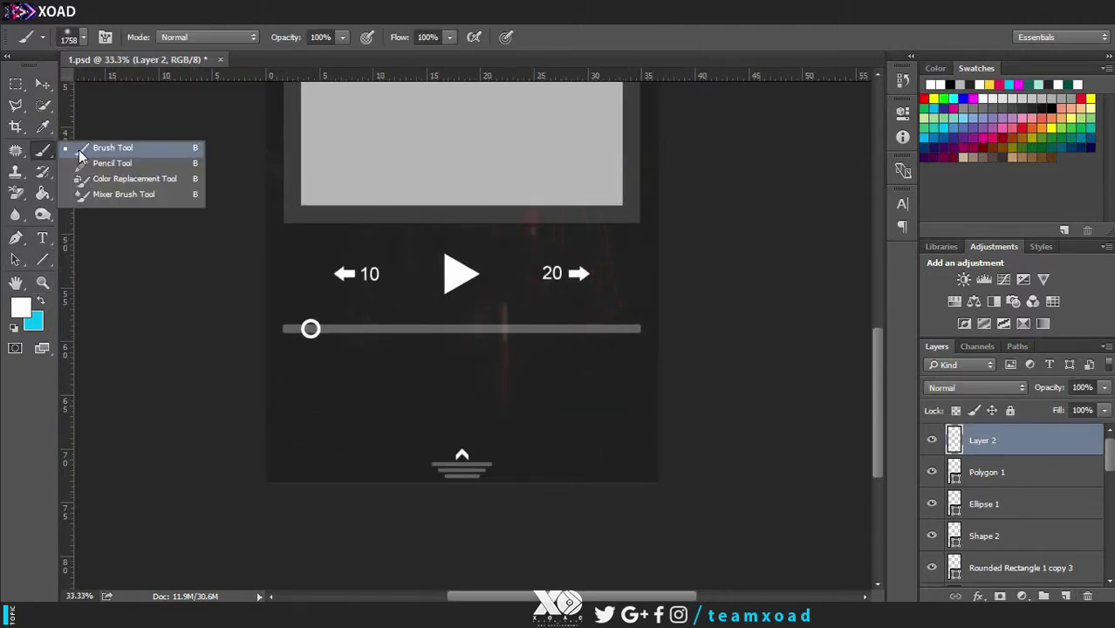
{"action": "left_click", "coordinate": [79, 151]}
{"action": "left_click", "coordinate": [84, 37]}
{"action": "key", "text": "Escape"}
{"action": "key", "text": "p"}
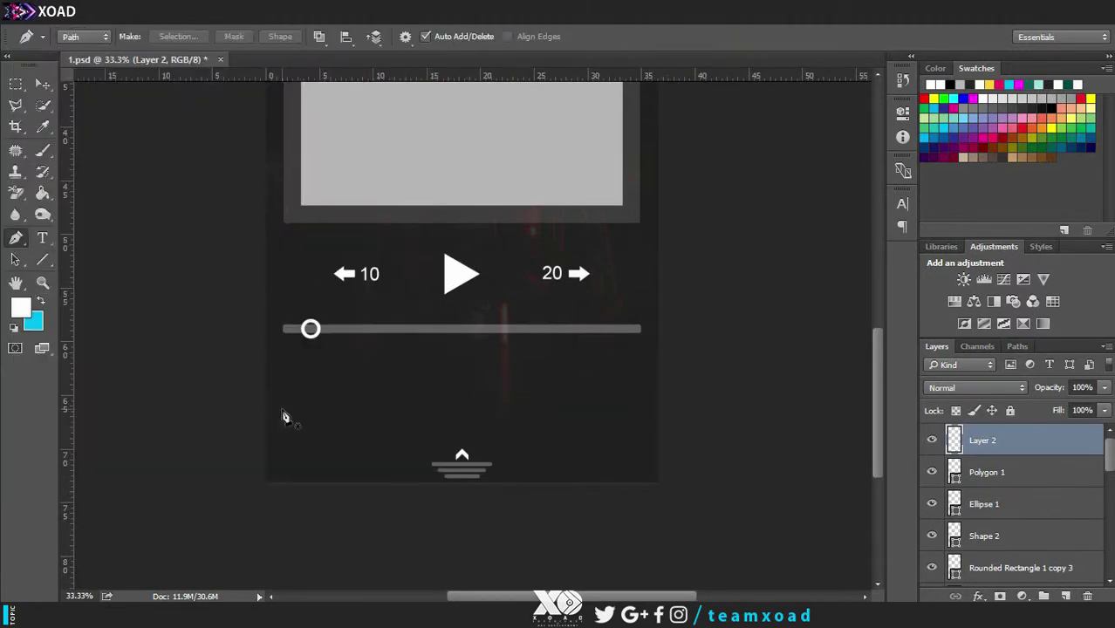
{"action": "left_click", "coordinate": [284, 407]}
{"action": "right_click", "coordinate": [655, 443]}
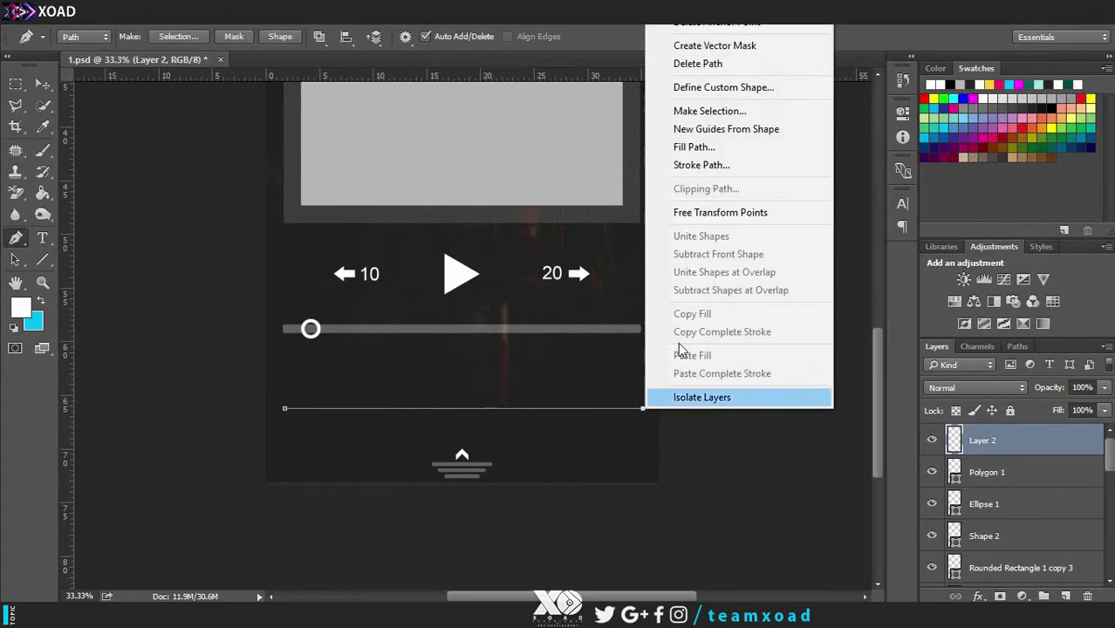
Step: Try stroking the horizontal path with the brush and undo that stroke
{"action": "left_click", "coordinate": [715, 166]}
{"action": "key", "text": "Return"}
{"action": "left_click", "coordinate": [47, 88]}
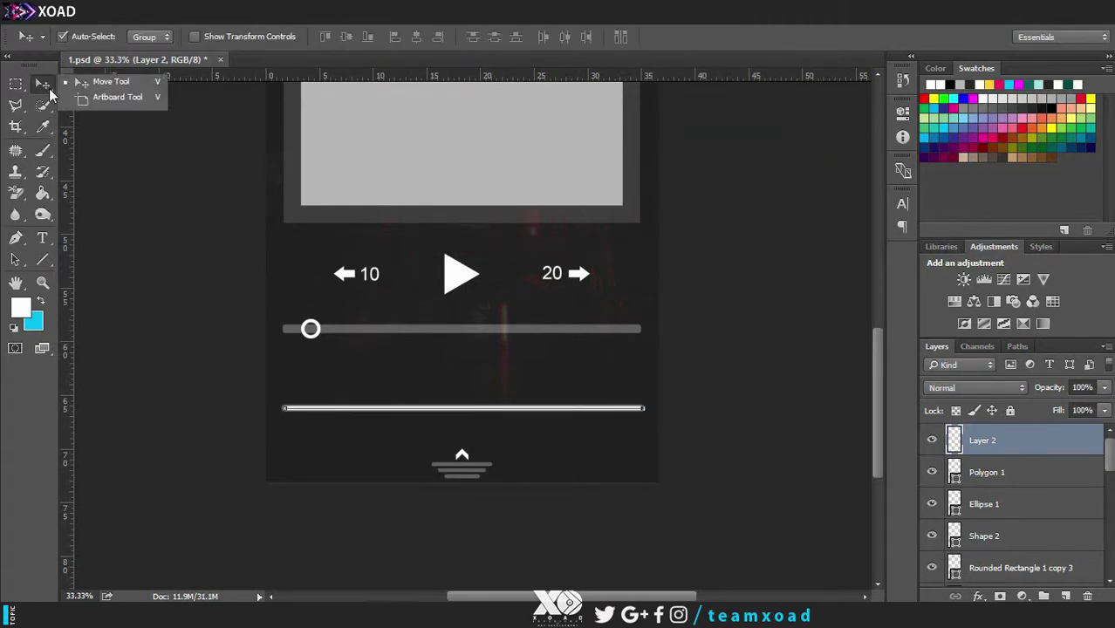
{"action": "left_click", "coordinate": [16, 242]}
{"action": "key", "text": "ctrl+alt+z"}
{"action": "key", "text": "ctrl+alt+z"}
{"action": "key", "text": "ctrl+alt+z"}
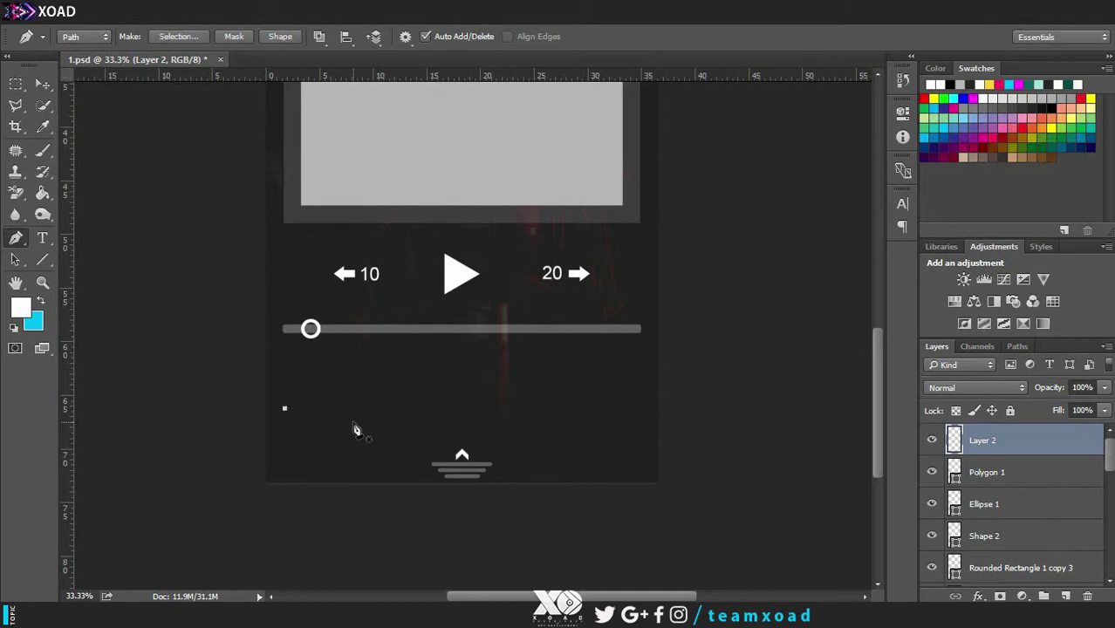
{"action": "key", "text": "ctrl+shift+z"}
{"action": "key", "text": "ctrl+shift+z"}
{"action": "key", "text": "ctrl+shift+z"}
{"action": "key", "text": "ctrl+alt+z"}
{"action": "key", "text": "ctrl+alt+z"}
Step: Stroke the horizontal path in white using a hard round brush without simulated pressure
{"action": "left_click", "coordinate": [43, 151]}
{"action": "left_click", "coordinate": [83, 37]}
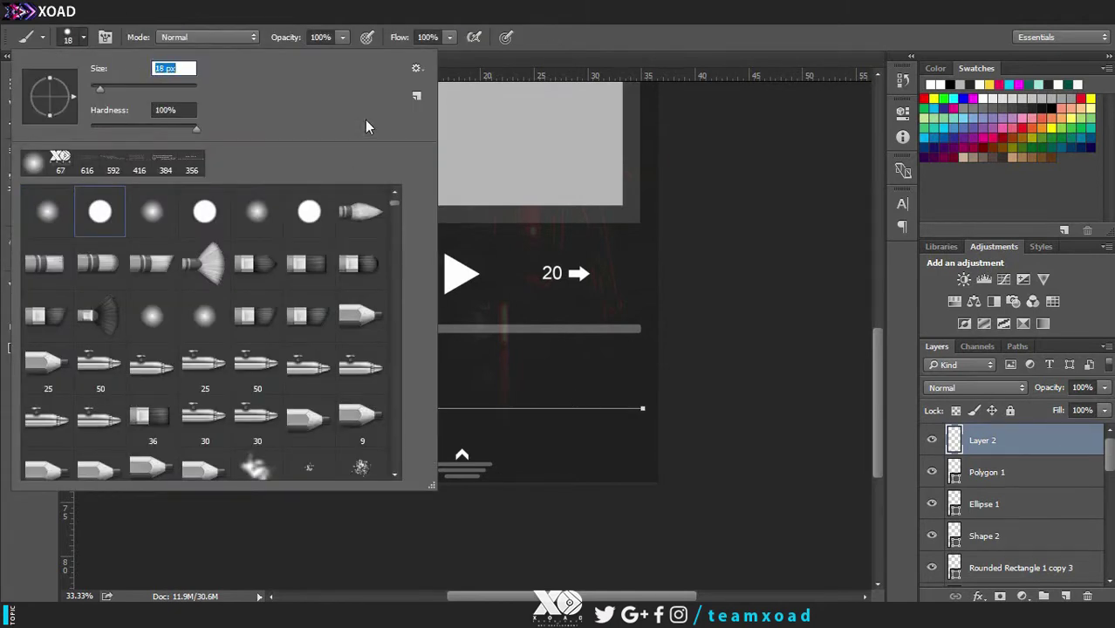
{"action": "key", "text": "Return"}
{"action": "key", "text": "p"}
{"action": "right_click", "coordinate": [643, 410]}
{"action": "left_click", "coordinate": [689, 160]}
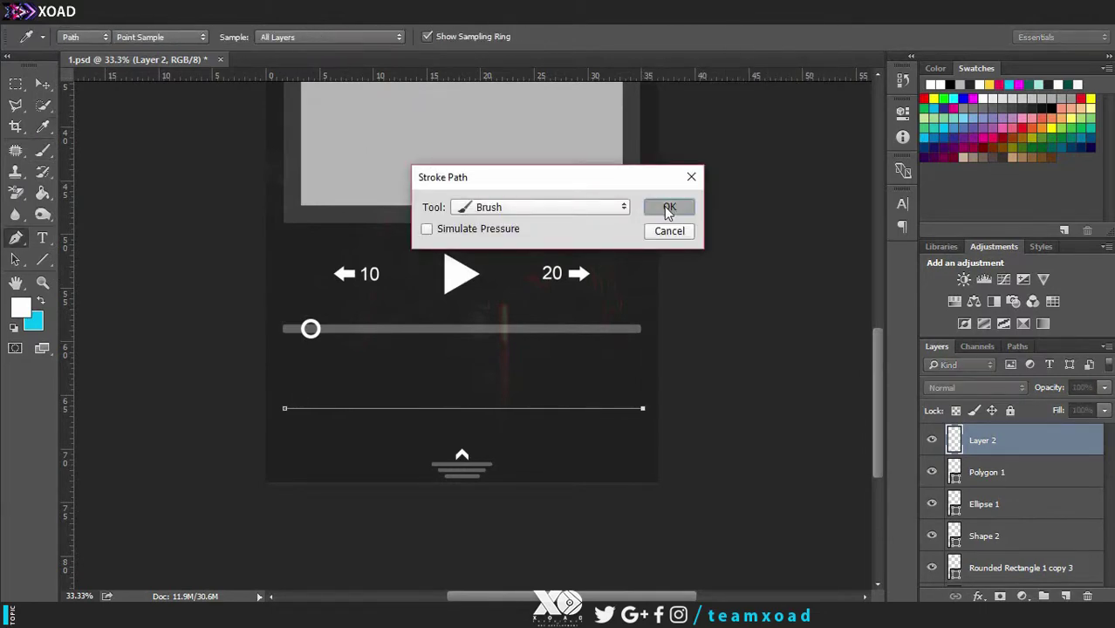
{"action": "left_click", "coordinate": [668, 210]}
{"action": "left_click", "coordinate": [44, 86]}
{"action": "left_click", "coordinate": [16, 239]}
{"action": "left_click", "coordinate": [932, 441]}
{"action": "left_click", "coordinate": [932, 440]}
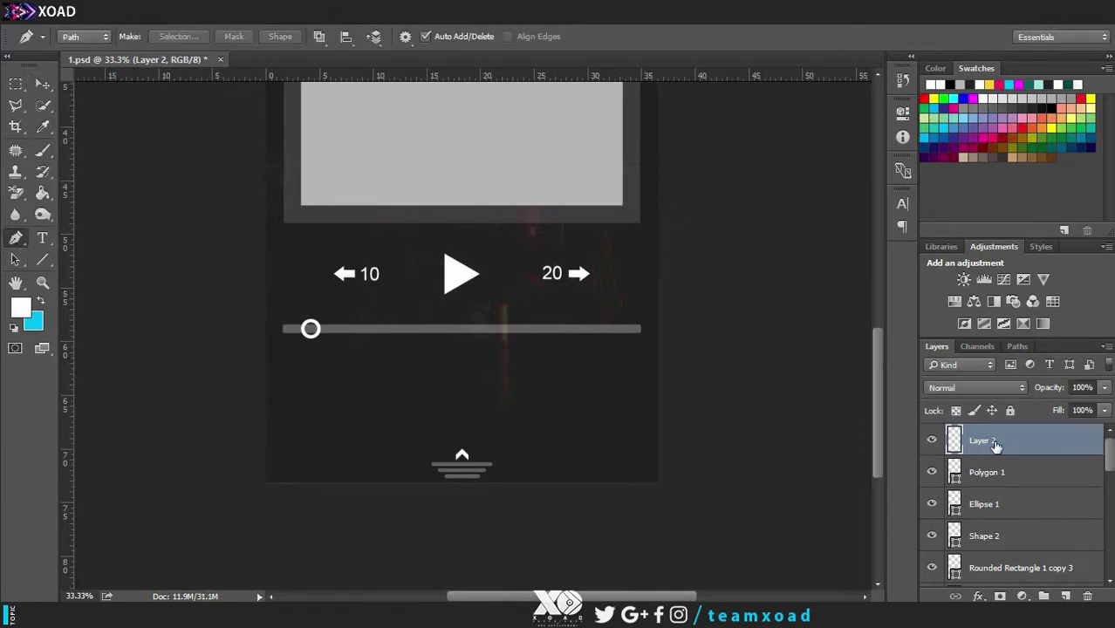
Step: Warp the white line into an irregular audio waveform with the Liquify filter, using brush sizes 107 and 188 at pressure 100
{"action": "right_click", "coordinate": [996, 445]}
{"action": "left_click", "coordinate": [843, 283]}
{"action": "left_click", "coordinate": [261, 11]}
{"action": "left_click", "coordinate": [358, 142]}
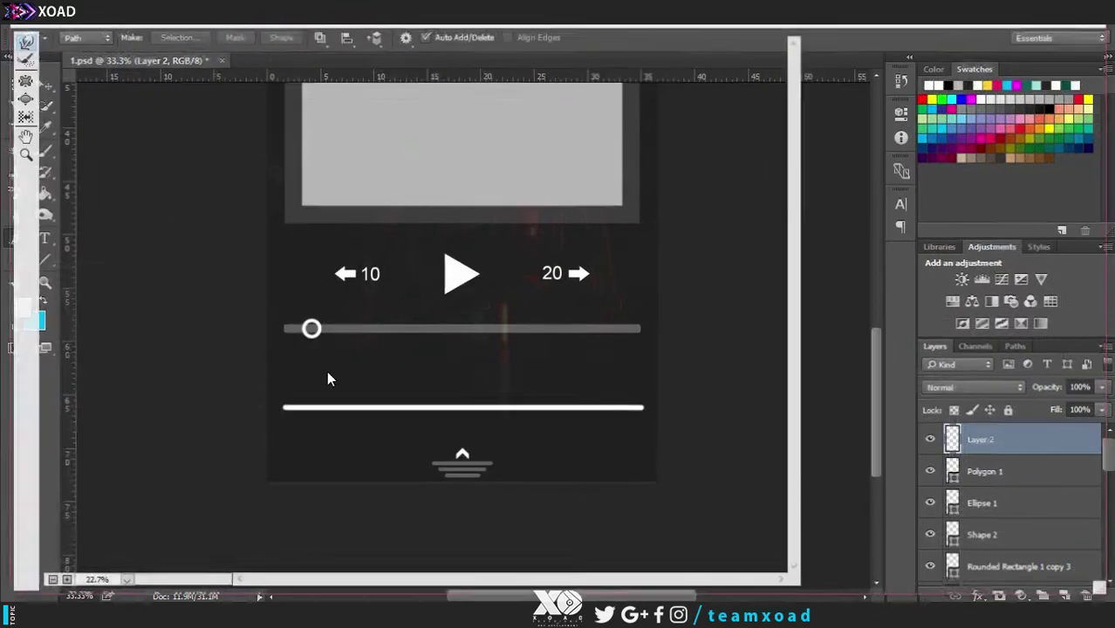
{"action": "left_click", "coordinate": [916, 165]}
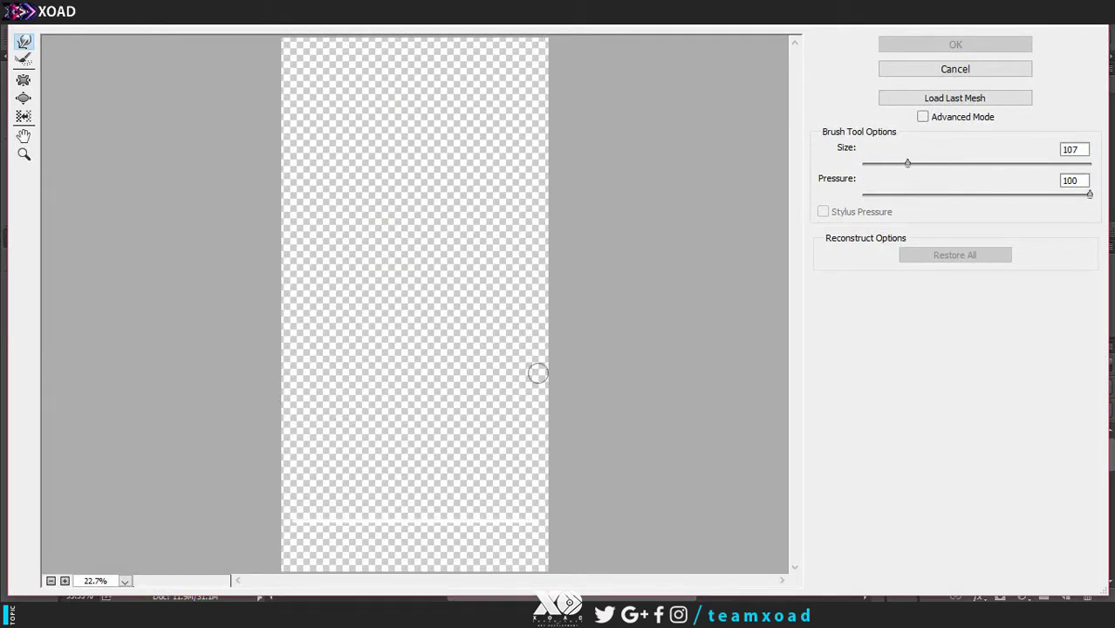
{"action": "key", "text": "ctrl+plus"}
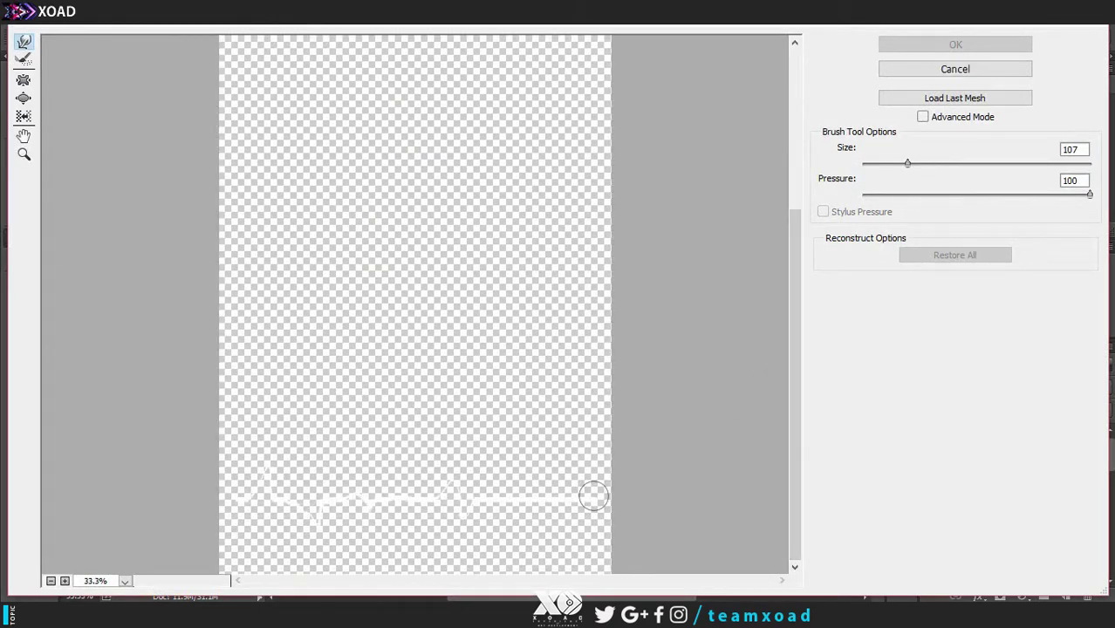
{"action": "left_click_drag", "start_coordinate": [593, 496], "coordinate": [454, 498]}
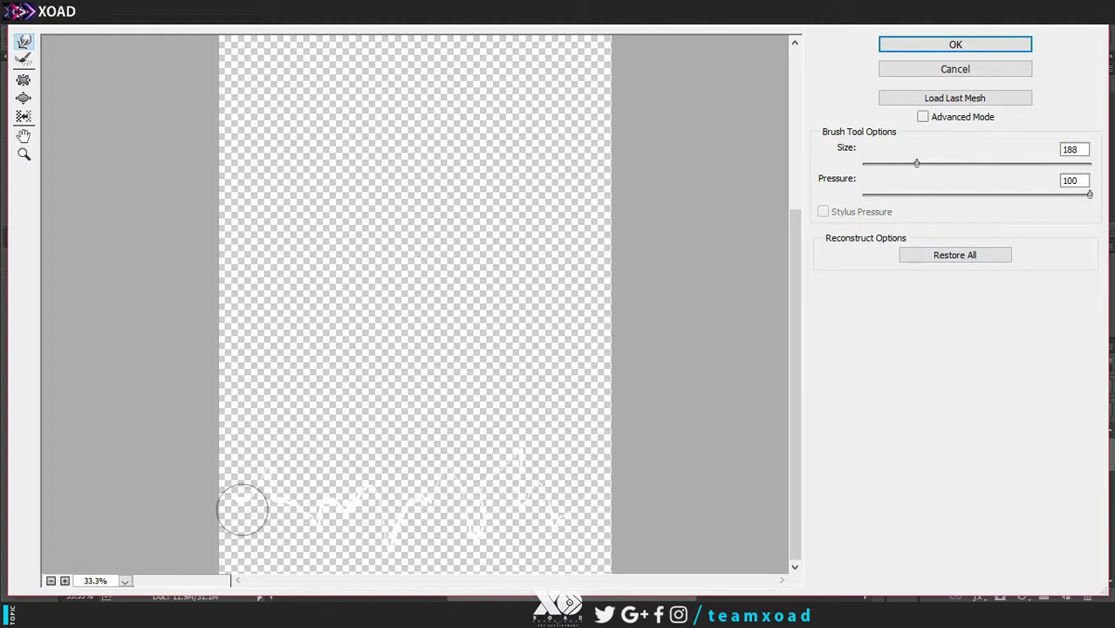
{"action": "key", "text": "Return"}
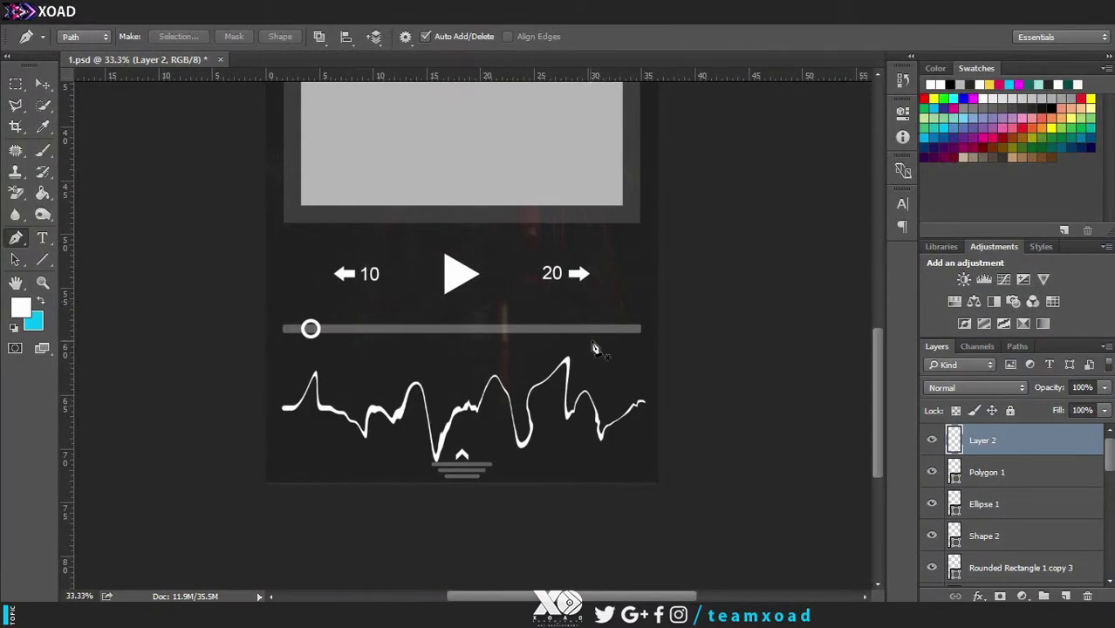
Step: Try scaling the waveform down proportionally to about 85%
{"action": "key", "text": "ctrl+t"}
{"action": "left_click_drag", "start_coordinate": [650, 353], "coordinate": [619, 363]}
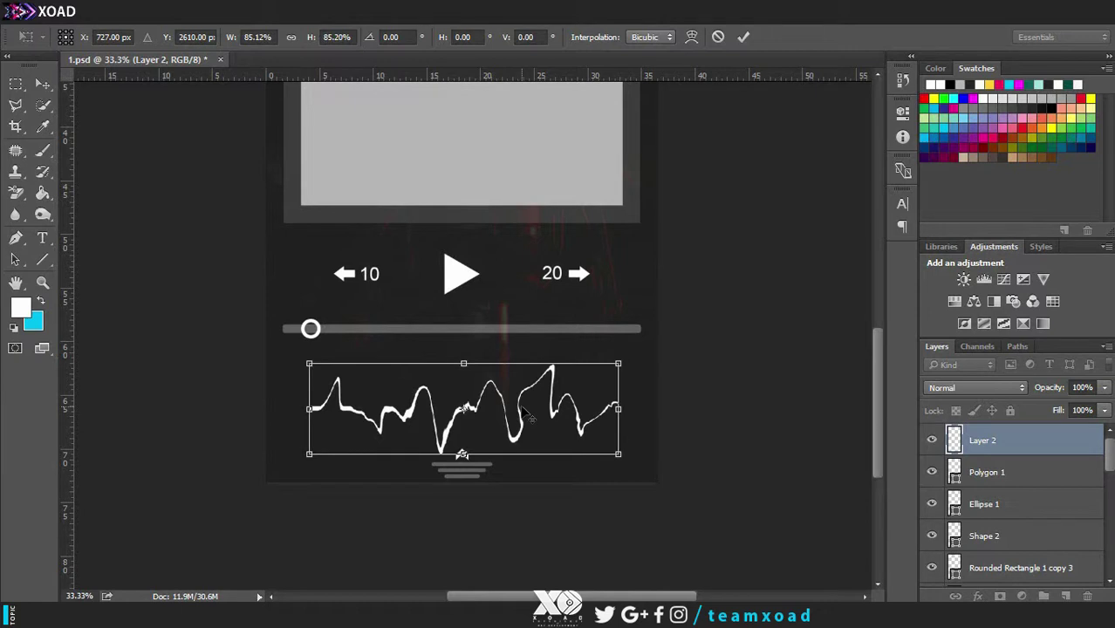
{"action": "key", "text": "Escape"}
Step: Move the waveform slightly higher below the progress bar
{"action": "key", "text": "p"}
{"action": "left_click", "coordinate": [39, 87]}
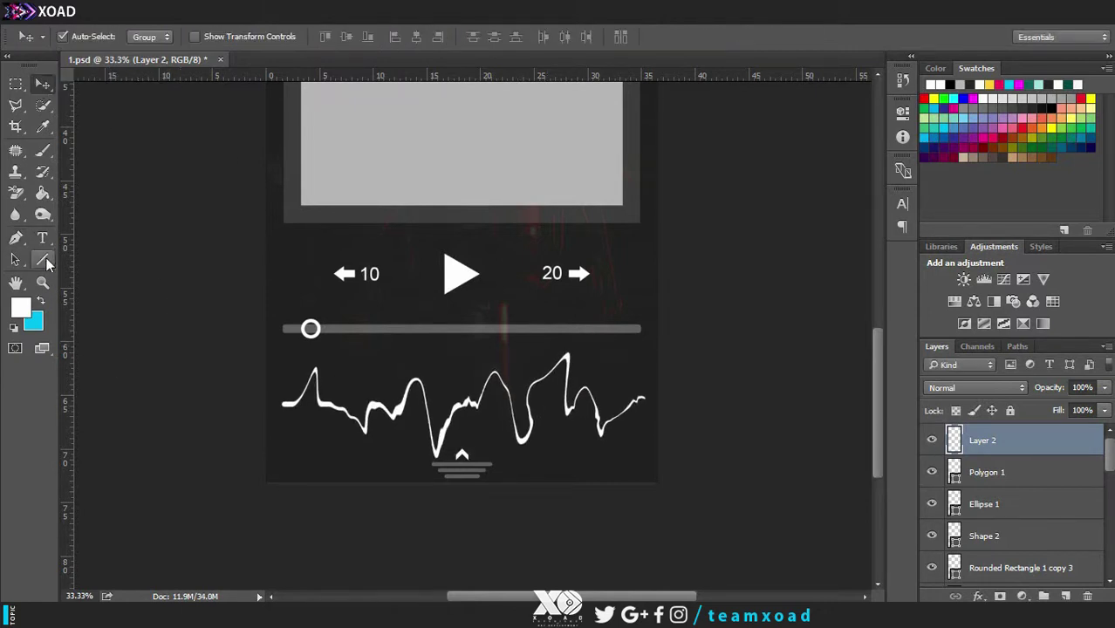
Step: Add a white "0.56" time label just below the progress bar at 36 pt
{"action": "left_click", "coordinate": [43, 239]}
{"action": "left_click", "coordinate": [203, 37]}
{"action": "left_click", "coordinate": [307, 284]}
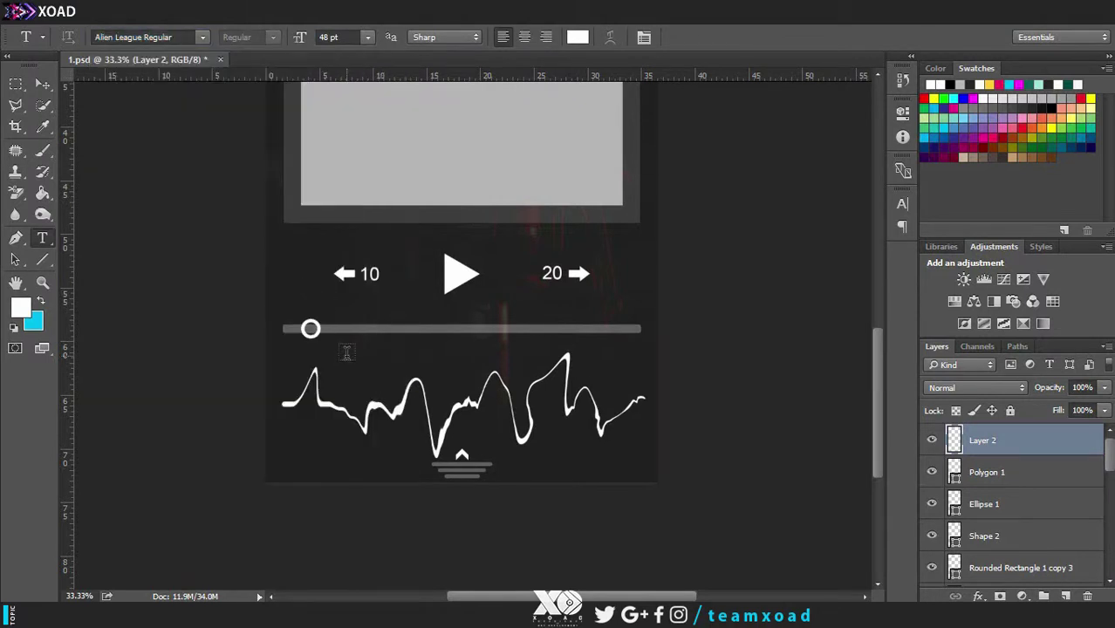
{"action": "left_click", "coordinate": [347, 354]}
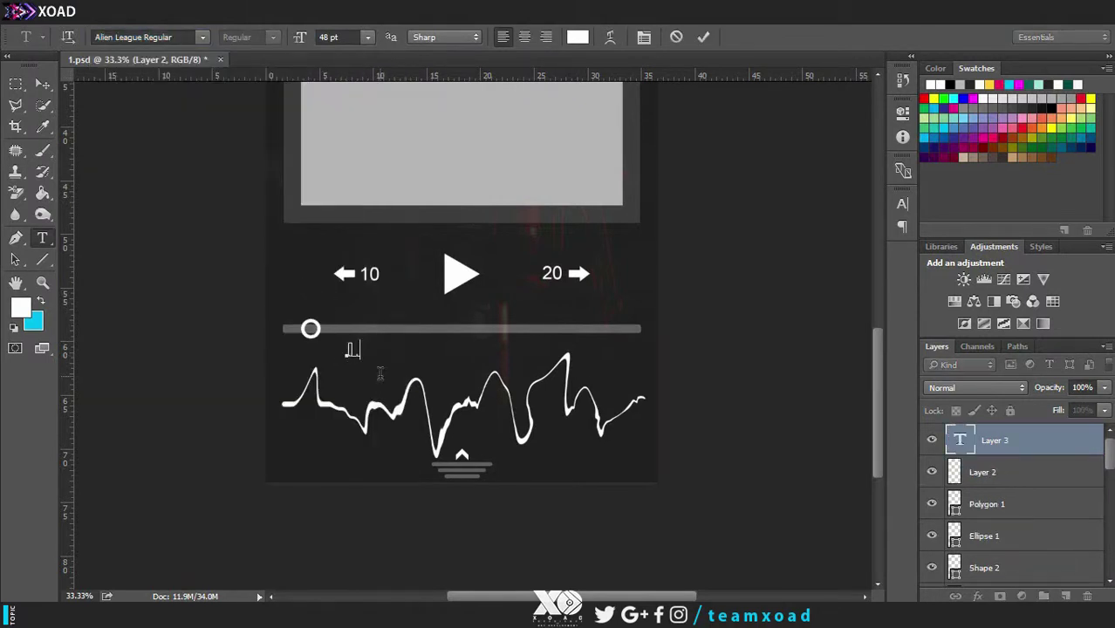
{"action": "left_click", "coordinate": [367, 37]}
{"action": "left_click", "coordinate": [366, 187]}
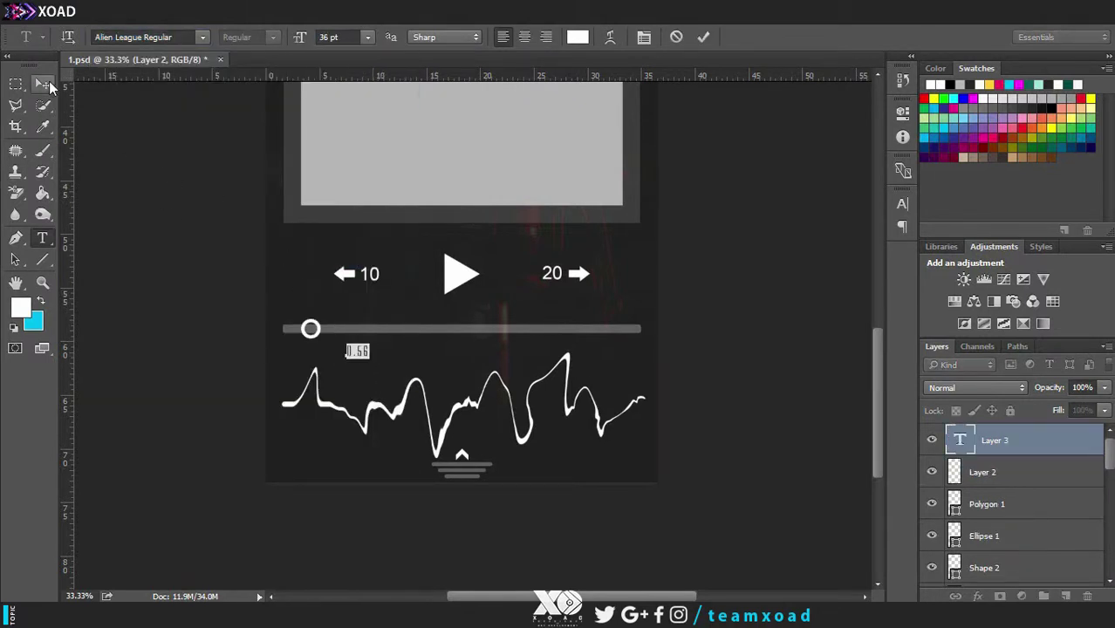
Step: Move the 0.56 label above the progress bar beside its knob and duplicate it above the bar's far end
{"action": "left_click", "coordinate": [42, 84]}
{"action": "left_click_drag", "start_coordinate": [359, 350], "coordinate": [426, 317]}
{"action": "key", "text": "ctrl+z"}
{"action": "left_click_drag", "start_coordinate": [338, 318], "coordinate": [627, 327]}
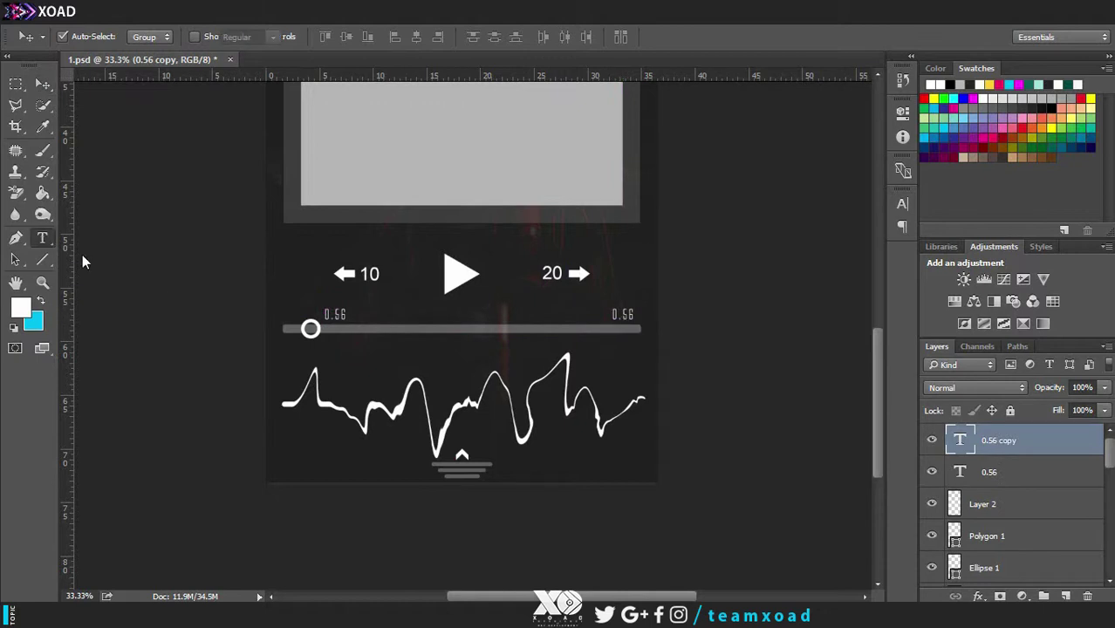
Step: Change the duplicated time label's text to "3.36"
{"action": "key", "text": "t"}
{"action": "left_click", "coordinate": [628, 314]}
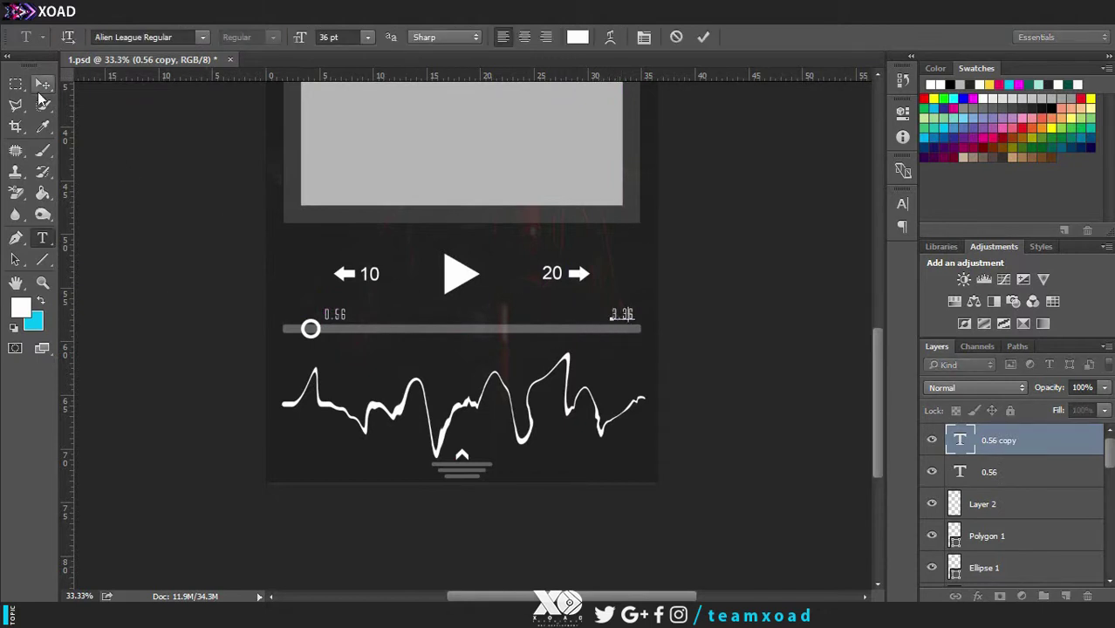
{"action": "left_click", "coordinate": [43, 84]}
{"action": "scroll", "coordinate": [666, 421], "scroll_direction": "down", "scroll_amount": 1}
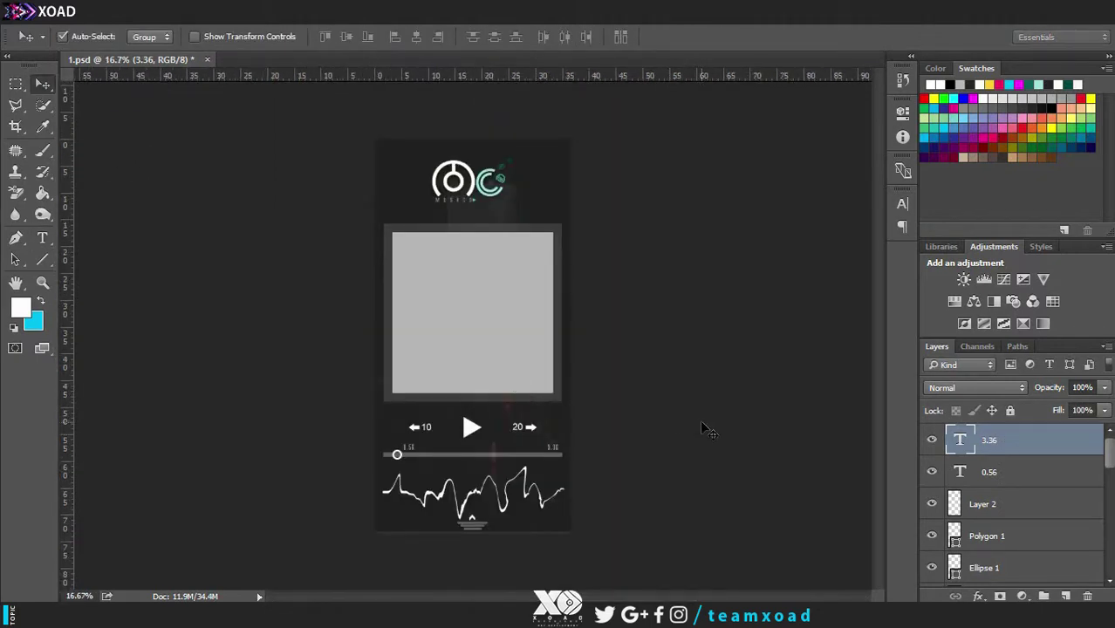
Step: Try the Arial Regular font on the 0.56 time label
{"action": "scroll", "coordinate": [707, 428], "scroll_direction": "up", "scroll_amount": 3}
{"action": "key", "text": "t"}
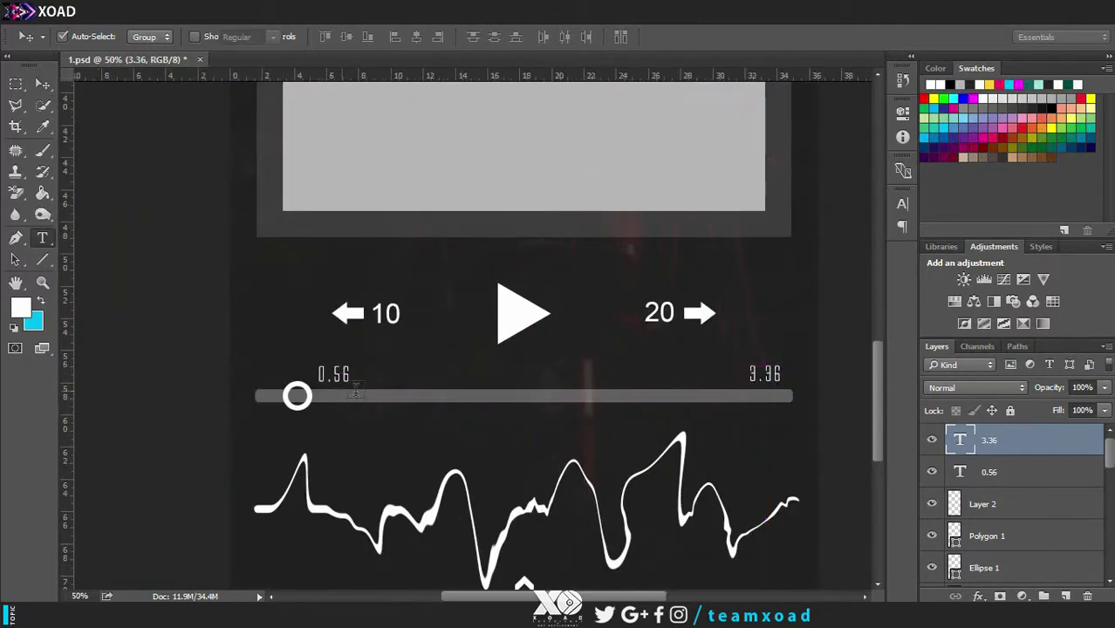
{"action": "double_click", "coordinate": [349, 380]}
{"action": "left_click", "coordinate": [202, 36]}
{"action": "left_click", "coordinate": [211, 469]}
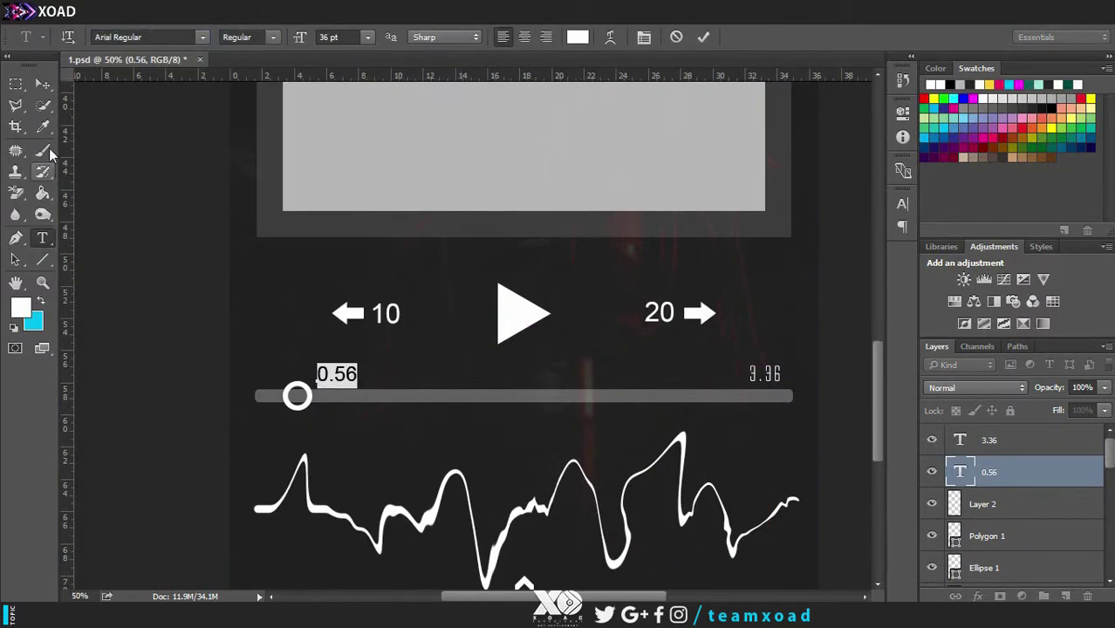
Step: Set the 0.56 time label's font to Agency FB Regular
{"action": "left_click", "coordinate": [42, 84]}
{"action": "key", "text": "t"}
{"action": "double_click", "coordinate": [331, 374]}
{"action": "left_click", "coordinate": [203, 37]}
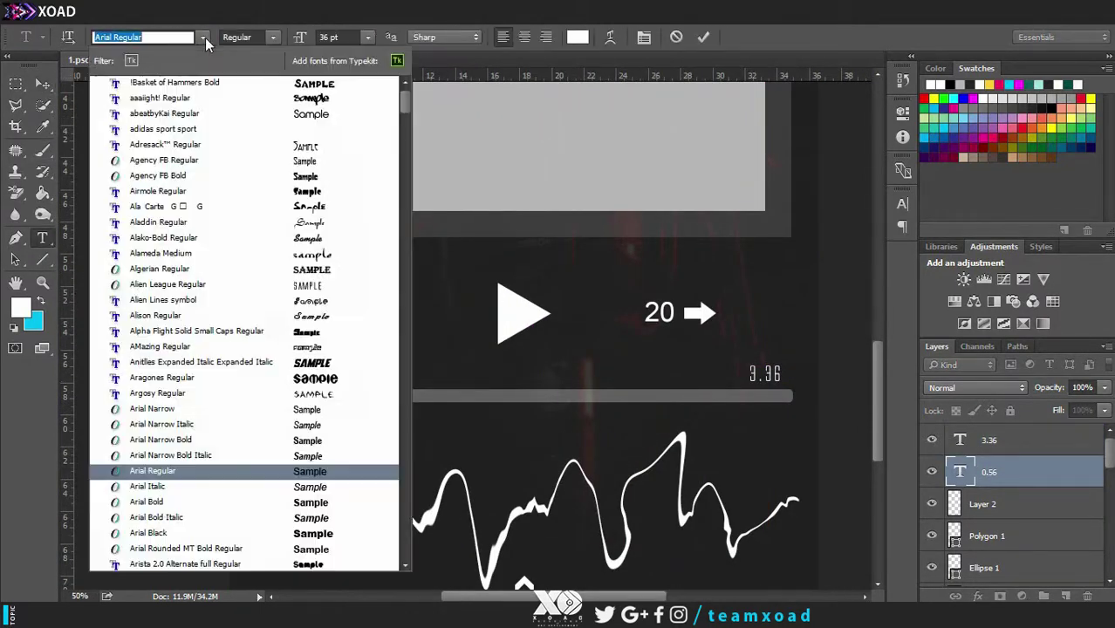
{"action": "left_click", "coordinate": [140, 170]}
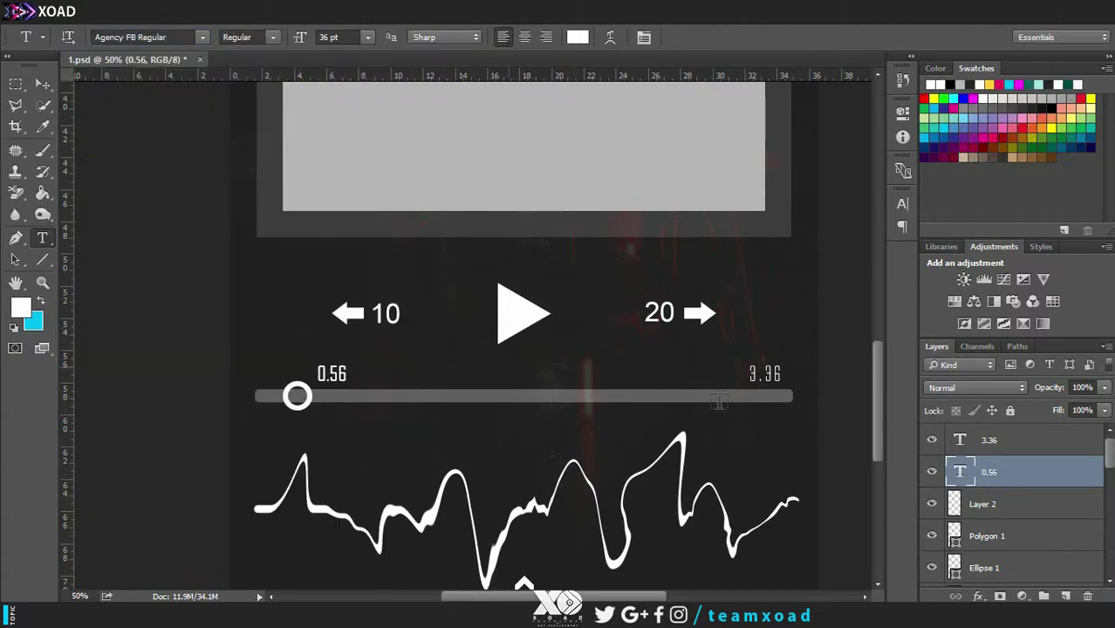
{"action": "double_click", "coordinate": [766, 373]}
{"action": "left_click", "coordinate": [202, 37]}
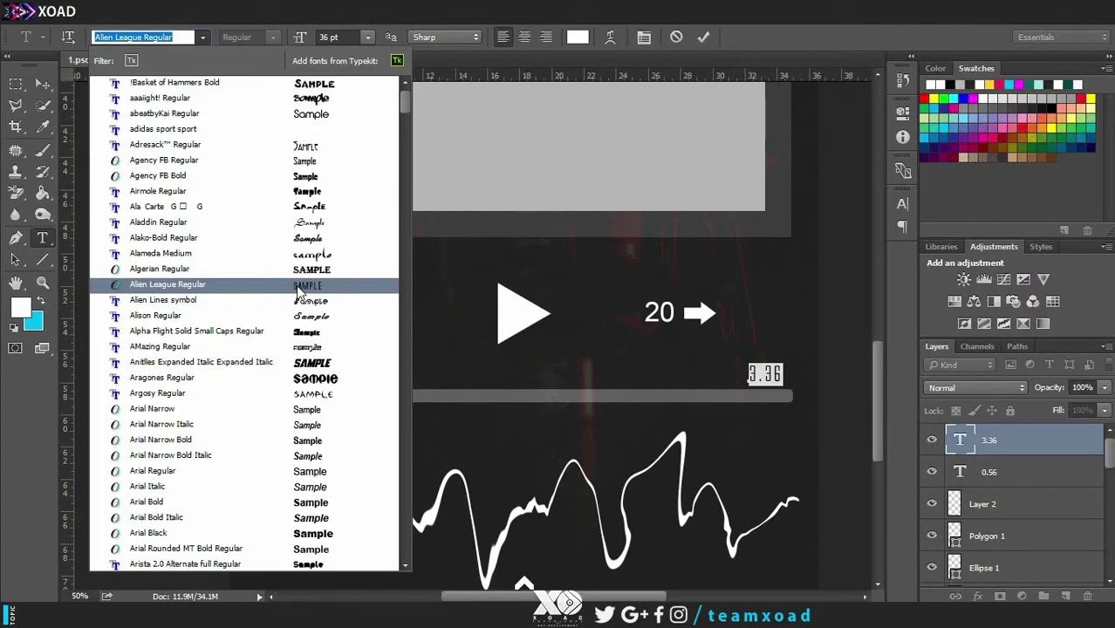
{"action": "left_click", "coordinate": [300, 287]}
{"action": "left_click", "coordinate": [43, 193]}
{"action": "left_click", "coordinate": [45, 240]}
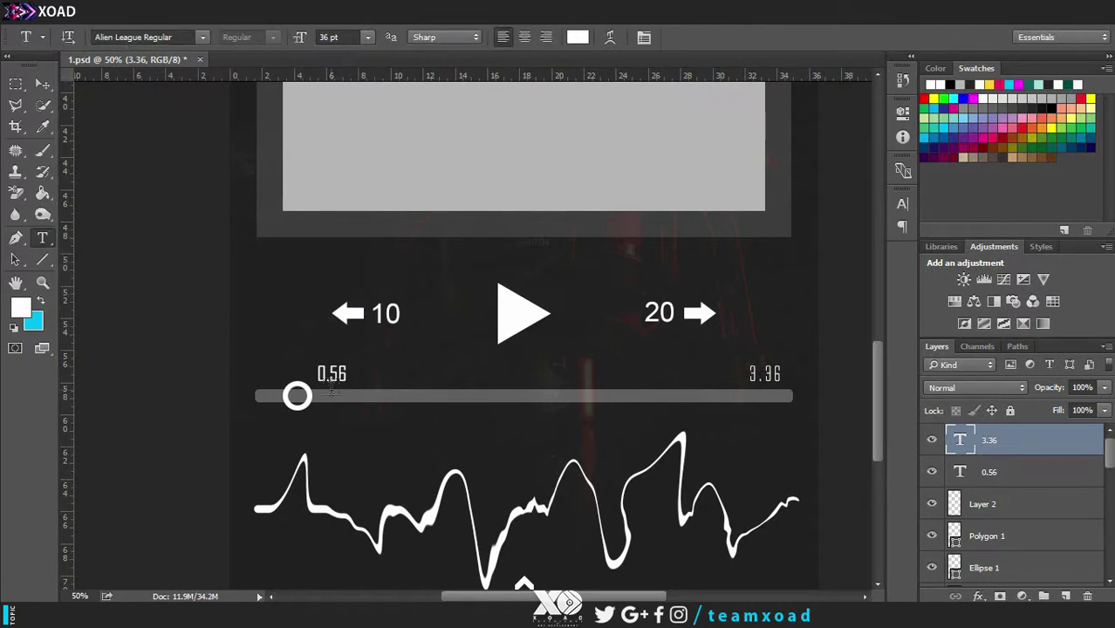
Step: Match the 3.36 time label to the 0.56 label by setting its font to Agency FB Regular
{"action": "left_click", "coordinate": [335, 375]}
{"action": "left_click", "coordinate": [43, 173]}
{"action": "left_click", "coordinate": [43, 240]}
{"action": "double_click", "coordinate": [766, 374]}
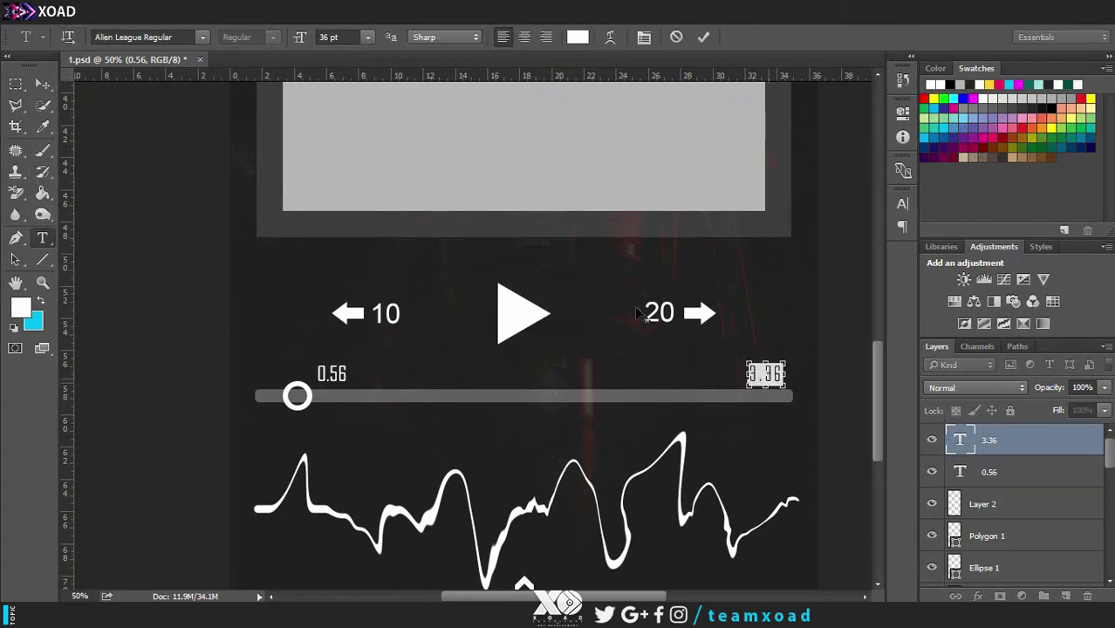
{"action": "left_click", "coordinate": [198, 71]}
{"action": "left_click", "coordinate": [43, 127]}
{"action": "left_click", "coordinate": [43, 84]}
{"action": "left_click", "coordinate": [135, 274]}
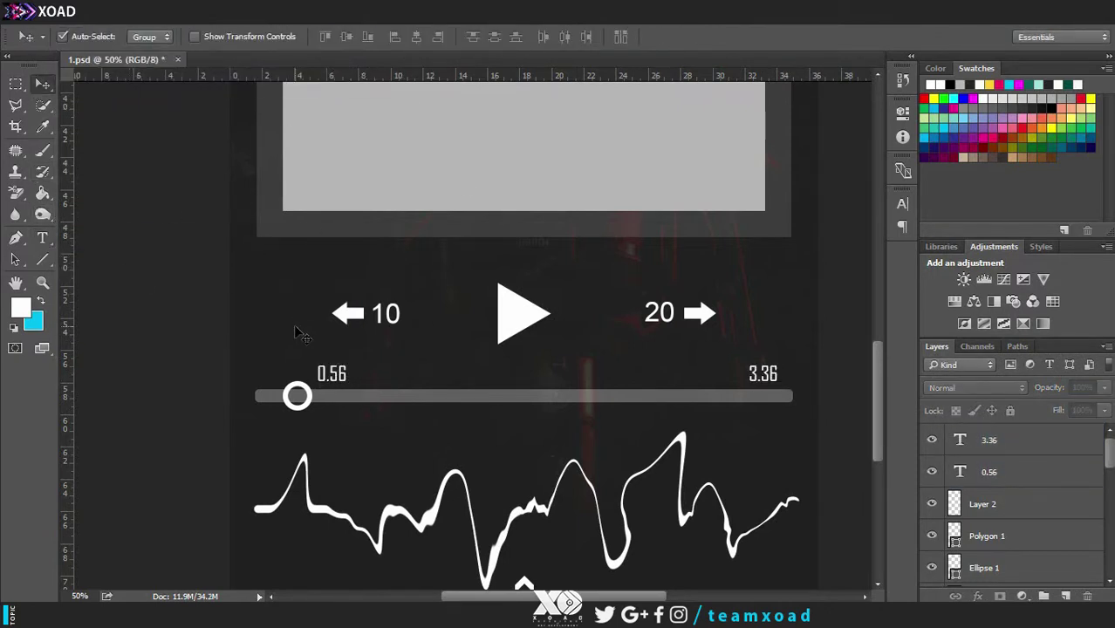
Step: Duplicate the progress bar just below itself and scale the copy into a shorter, thinner centred volume bar
{"action": "left_click_drag", "start_coordinate": [880, 367], "coordinate": [881, 355]}
{"action": "scroll", "coordinate": [880, 354], "scroll_direction": "down", "scroll_amount": 4}
{"action": "left_click_drag", "start_coordinate": [572, 361], "coordinate": [565, 391]}
{"action": "key", "text": "ctrl+t"}
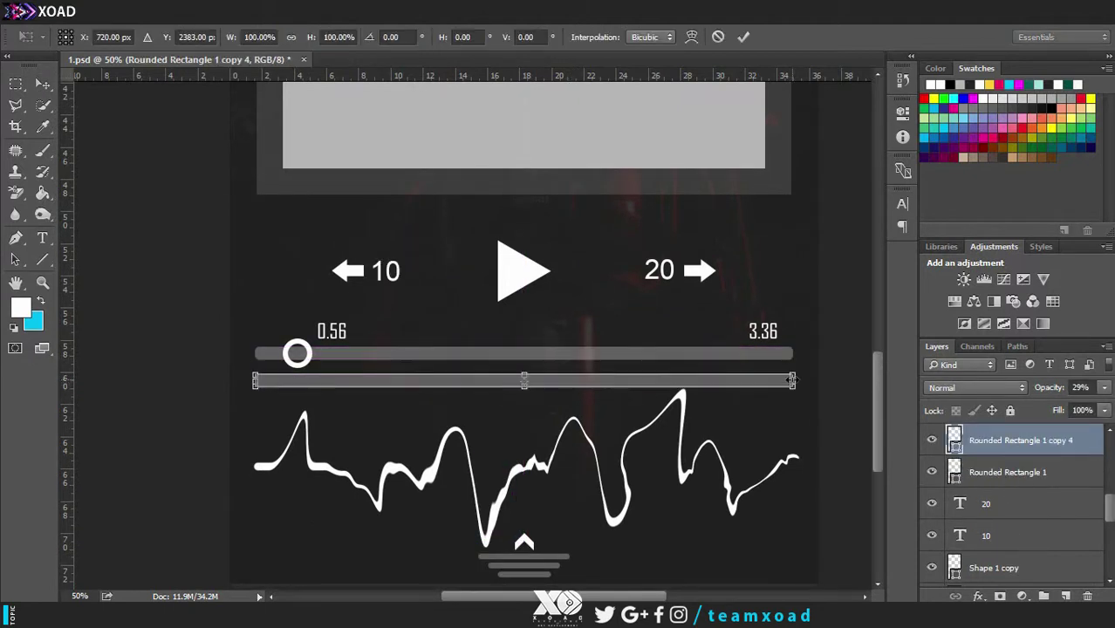
{"action": "left_click_drag", "start_coordinate": [784, 382], "coordinate": [677, 395]}
{"action": "left_click_drag", "start_coordinate": [523, 378], "coordinate": [523, 393]}
{"action": "key", "text": "Return"}
Step: Duplicate the progress knob onto the thin volume bar and scale the copy proportionally to about 55.56%
{"action": "left_click", "coordinate": [298, 351]}
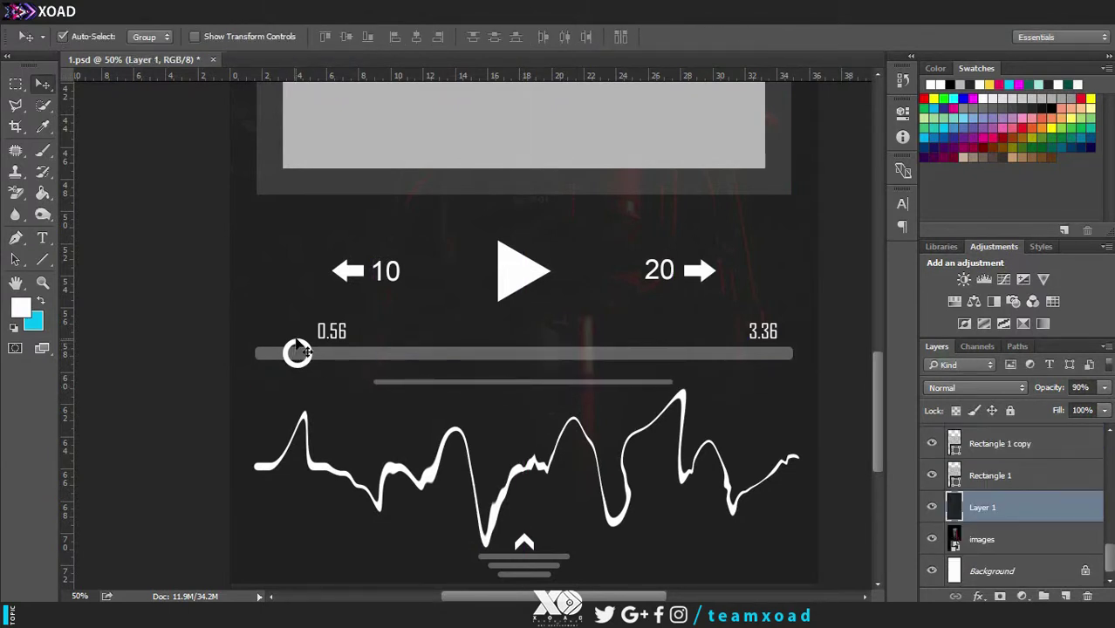
{"action": "left_click", "coordinate": [307, 357]}
{"action": "left_click_drag", "start_coordinate": [308, 357], "coordinate": [415, 371]}
{"action": "key", "text": "ctrl+t"}
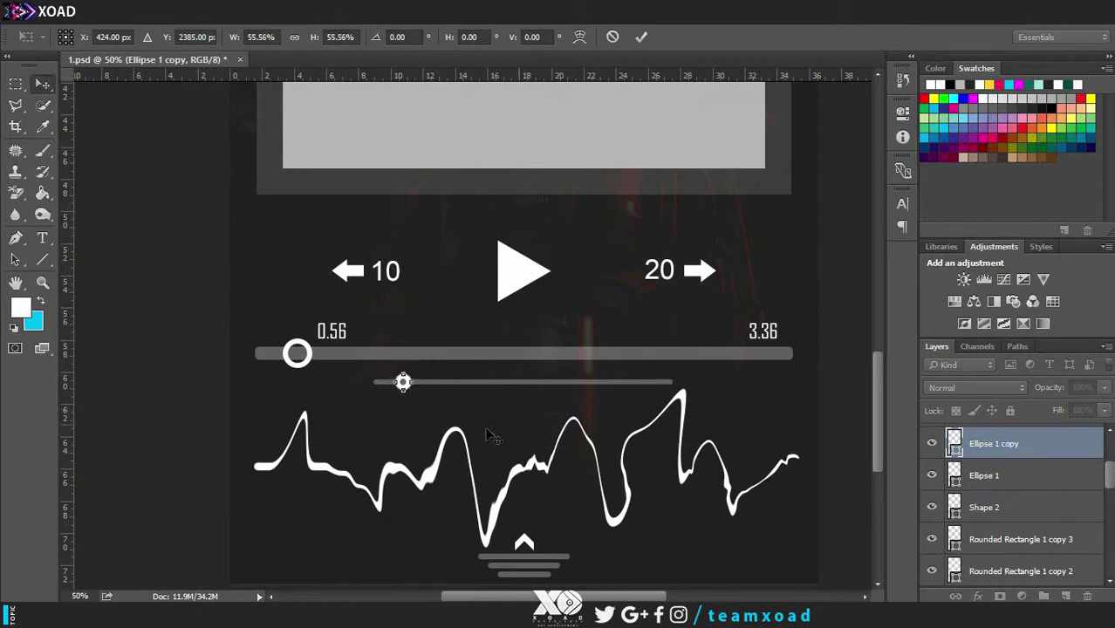
{"action": "key", "text": "Return"}
Step: Slide the small knob along the thin volume bar to near its right end
{"action": "left_click", "coordinate": [421, 407]}
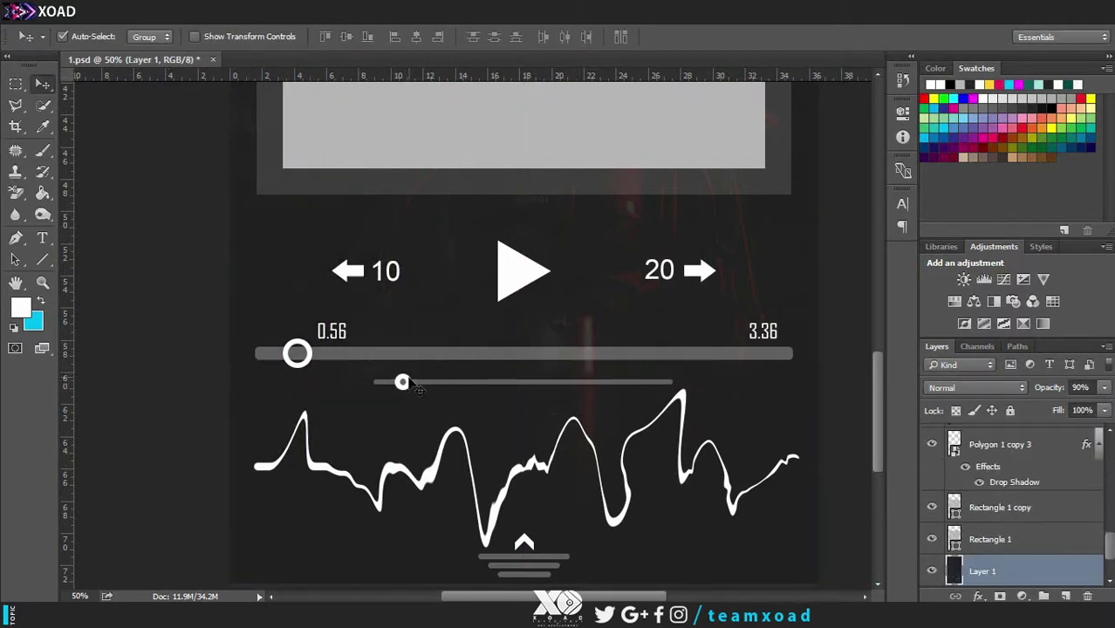
{"action": "left_click_drag", "start_coordinate": [410, 386], "coordinate": [468, 386]}
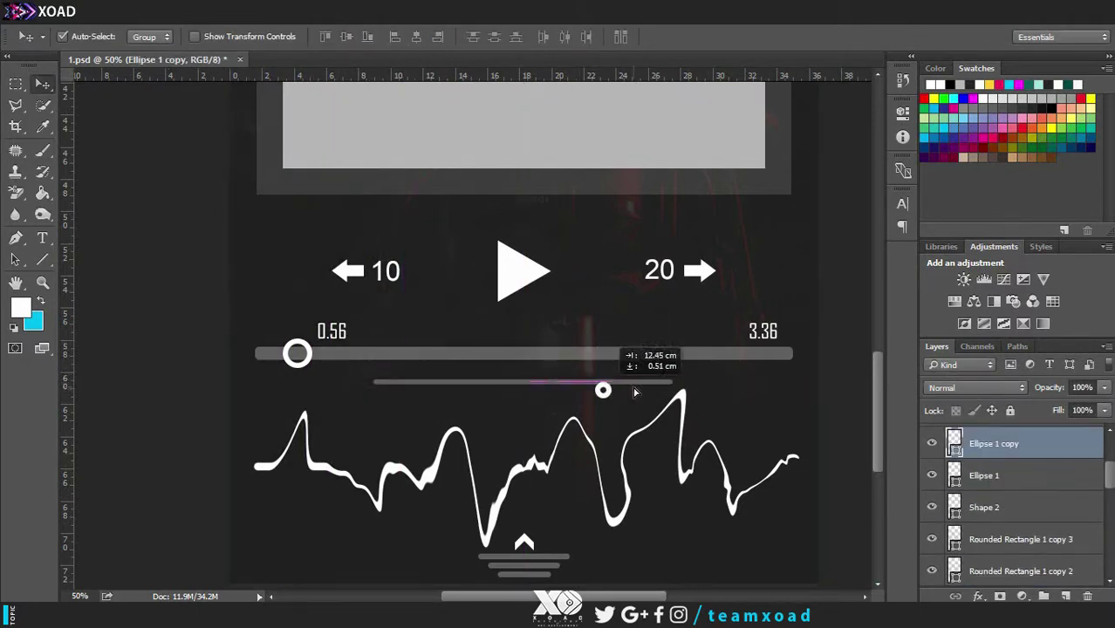
{"action": "left_click_drag", "start_coordinate": [635, 393], "coordinate": [669, 385]}
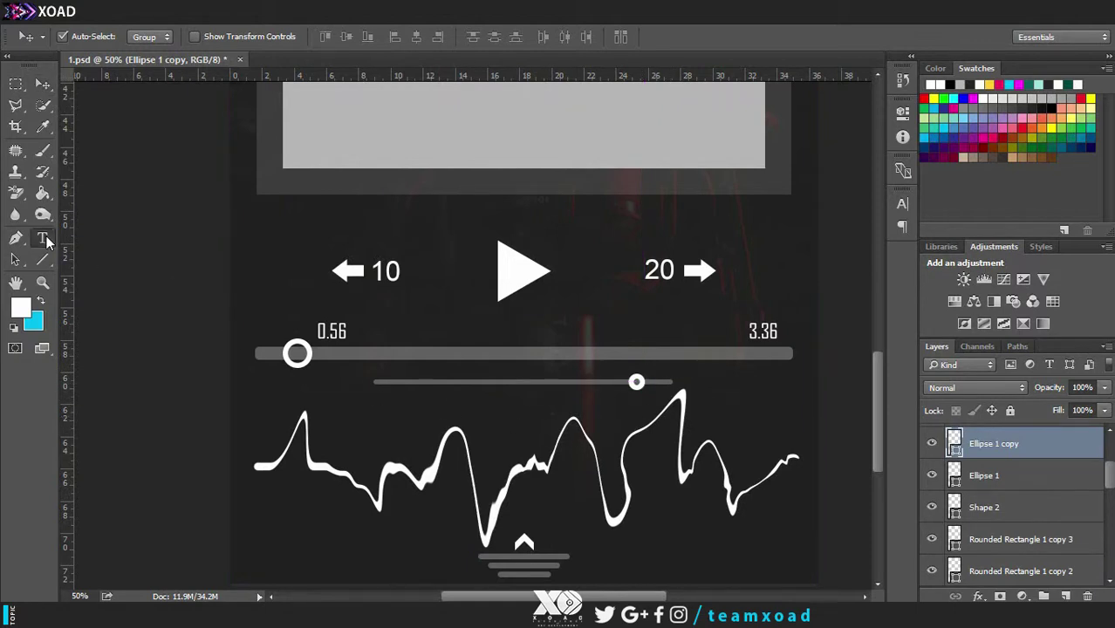
Step: Add the text "96 %" below the volume bar in Agency FB Regular and set its size to 30 pt
{"action": "left_click", "coordinate": [43, 239]}
{"action": "left_click", "coordinate": [503, 407]}
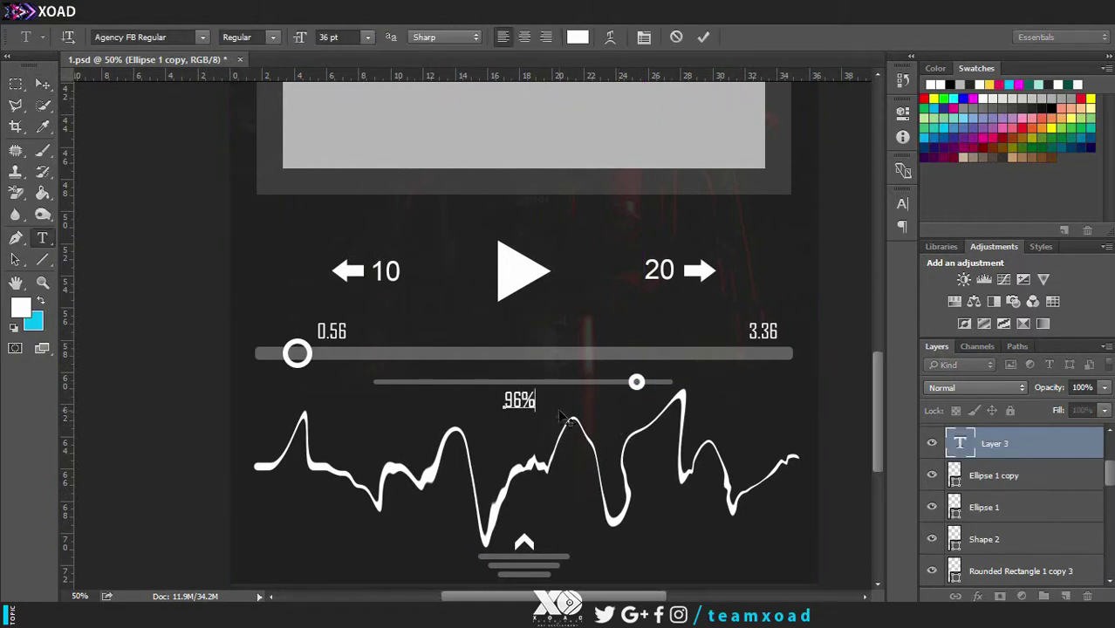
{"action": "type", "text": "96 %"}
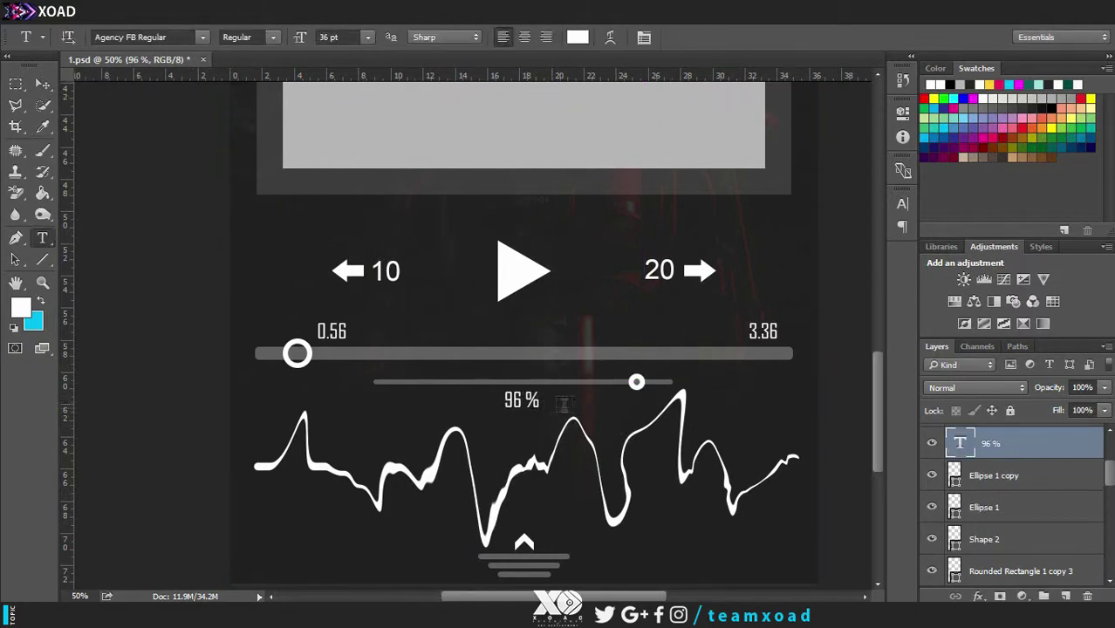
{"action": "key", "text": "ctrl+a"}
{"action": "left_click", "coordinate": [367, 37]}
{"action": "left_click", "coordinate": [358, 241]}
Step: Move the 96 % label beside the left end of the volume bar
{"action": "key", "text": "v"}
{"action": "left_click_drag", "start_coordinate": [518, 402], "coordinate": [354, 385]}
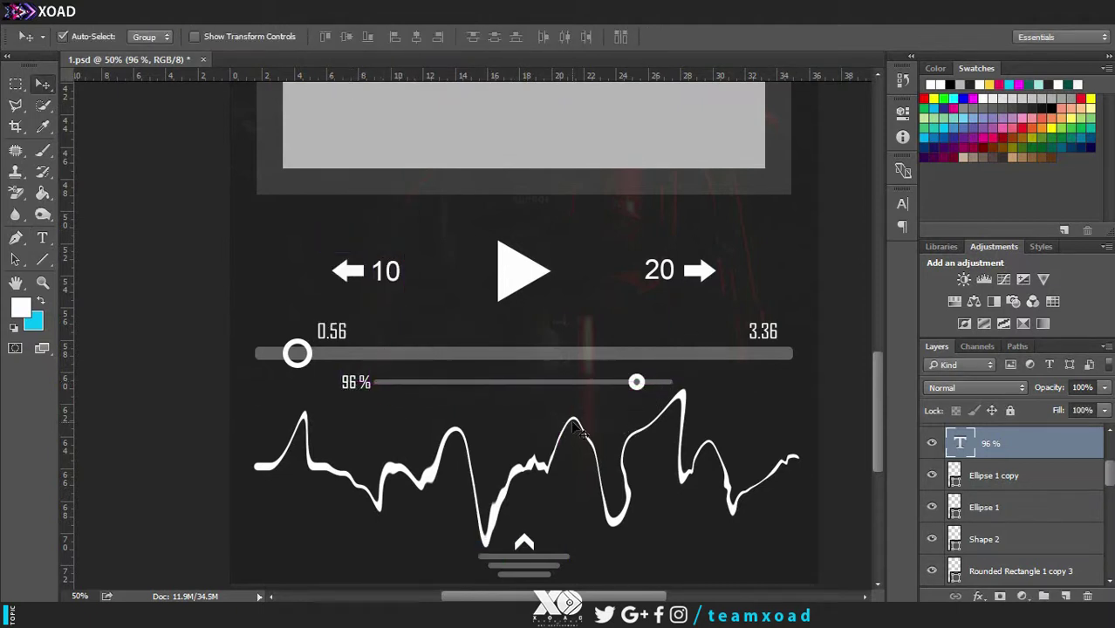
{"action": "key", "text": "ctrl+minus"}
{"action": "key", "text": "ctrl+minus"}
{"action": "key", "text": "ctrl+minus"}
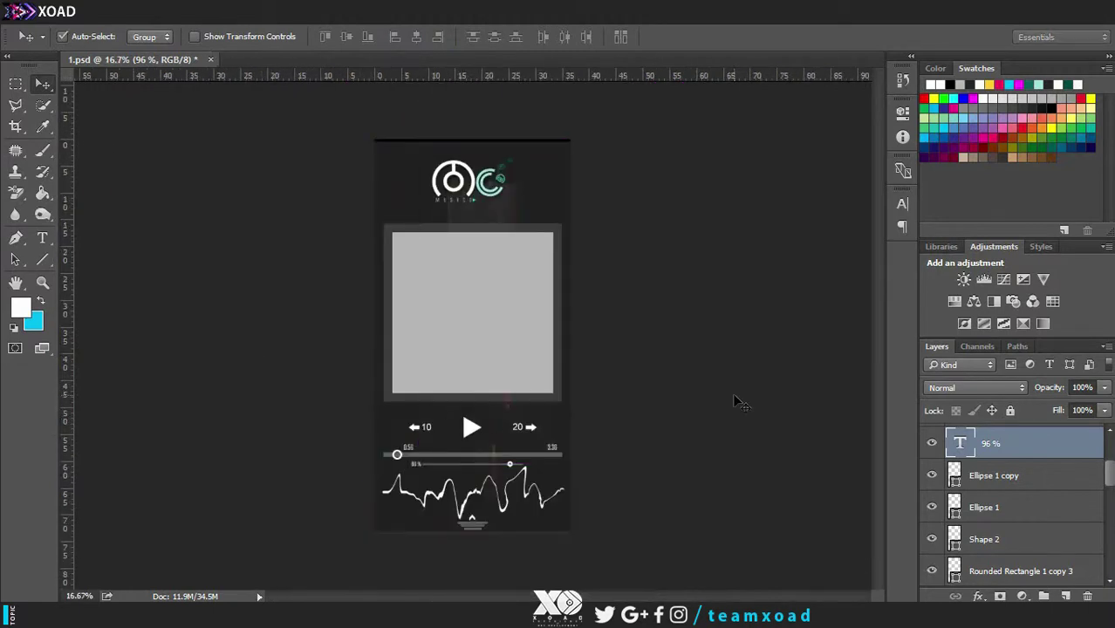
{"action": "left_click", "coordinate": [549, 192]}
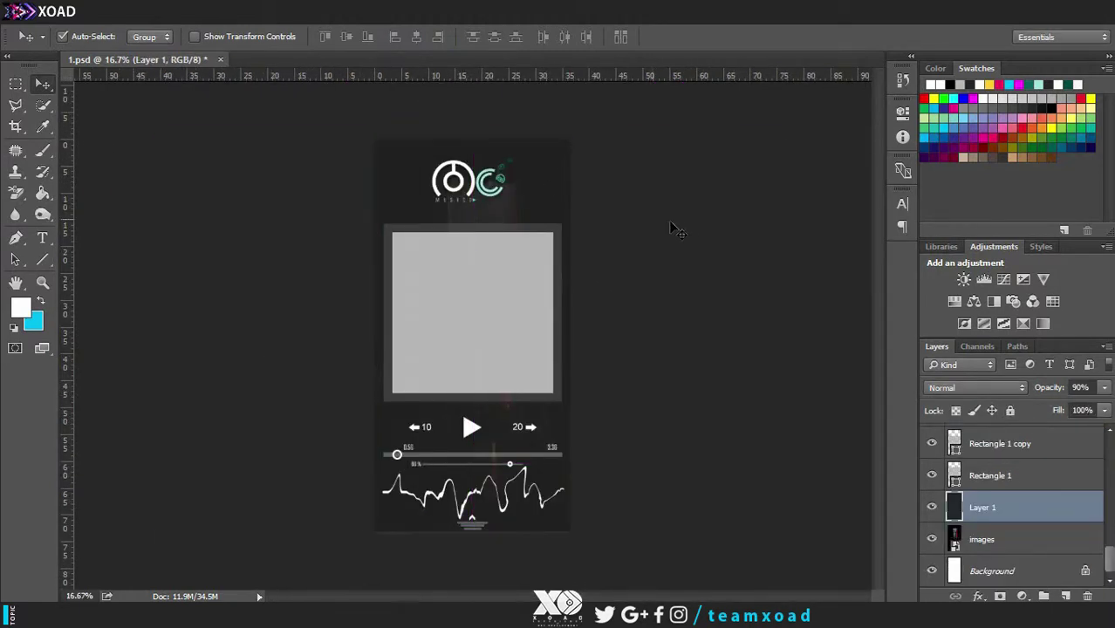
{"action": "left_click", "coordinate": [676, 228]}
Step: Nudge the lower two of the three stacked bars under the chevron slightly downward to even out their spacing
{"action": "key", "text": "ctrl+plus"}
{"action": "left_click_drag", "start_coordinate": [880, 333], "coordinate": [888, 378]}
{"action": "left_click", "coordinate": [493, 436], "text": "ctrl"}
{"action": "left_click", "coordinate": [489, 437], "text": "ctrl"}
{"action": "left_click", "coordinate": [475, 440], "text": "ctrl"}
{"action": "left_click", "coordinate": [473, 440], "text": "ctrl"}
{"action": "left_click", "coordinate": [472, 439], "text": "ctrl"}
{"action": "left_click", "coordinate": [467, 413]}
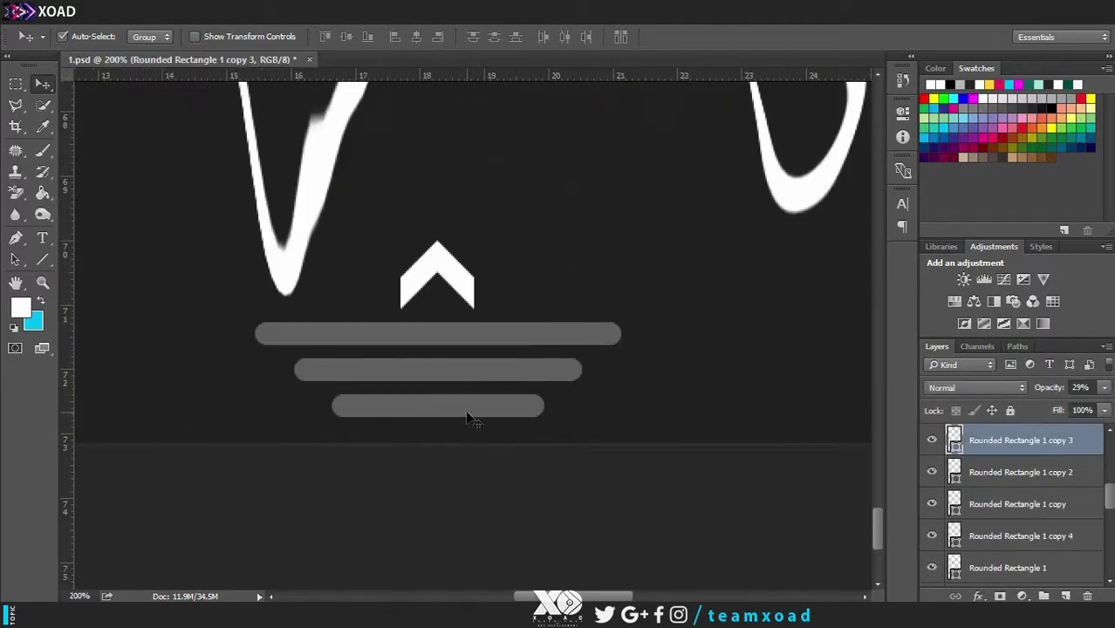
{"action": "key", "text": "Down"}
{"action": "key", "text": "Down"}
{"action": "key", "text": "Down"}
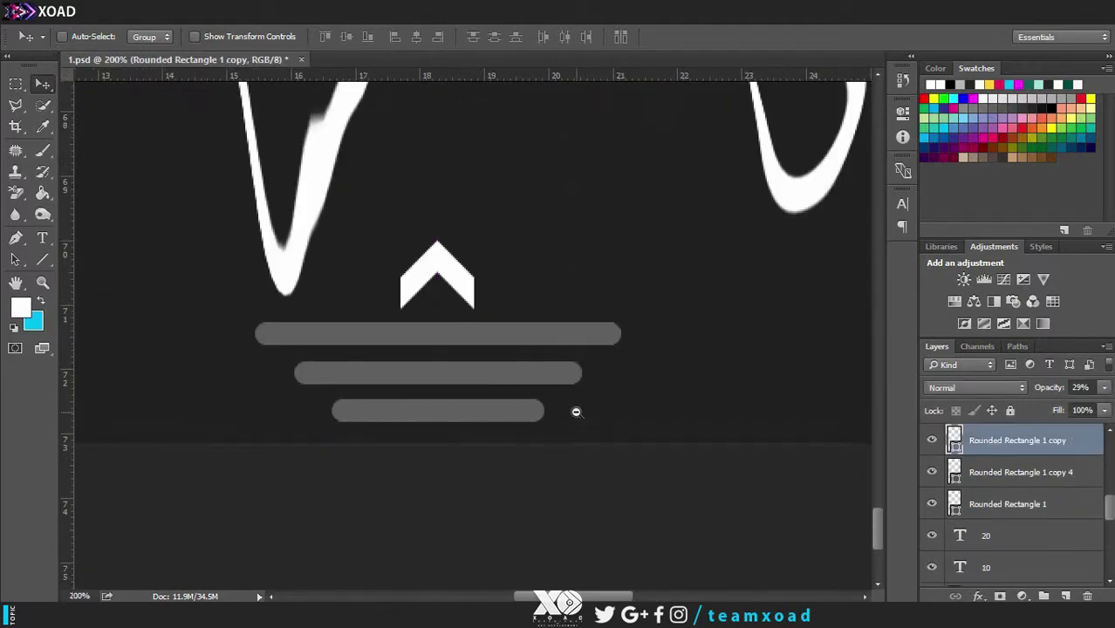
Step: Reduce the opacity of the white chevron shape to about 76%
{"action": "left_click", "coordinate": [576, 412], "text": "ctrl+alt"}
{"action": "left_click", "coordinate": [576, 411], "text": "ctrl+alt"}
{"action": "left_click", "coordinate": [576, 412], "text": "ctrl+alt"}
{"action": "left_click", "coordinate": [543, 378]}
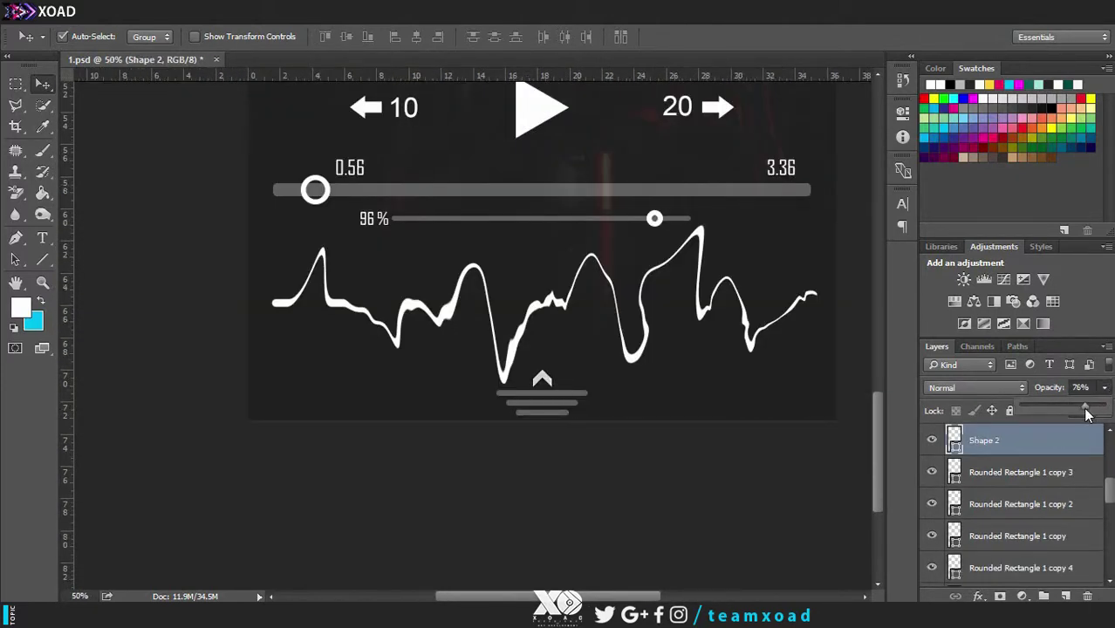
Step: Add the text "AUDIO WAVE" below the waveform, left of the chevron
{"action": "key", "text": "t"}
{"action": "left_click", "coordinate": [339, 368]}
{"action": "type", "text": "AU"}
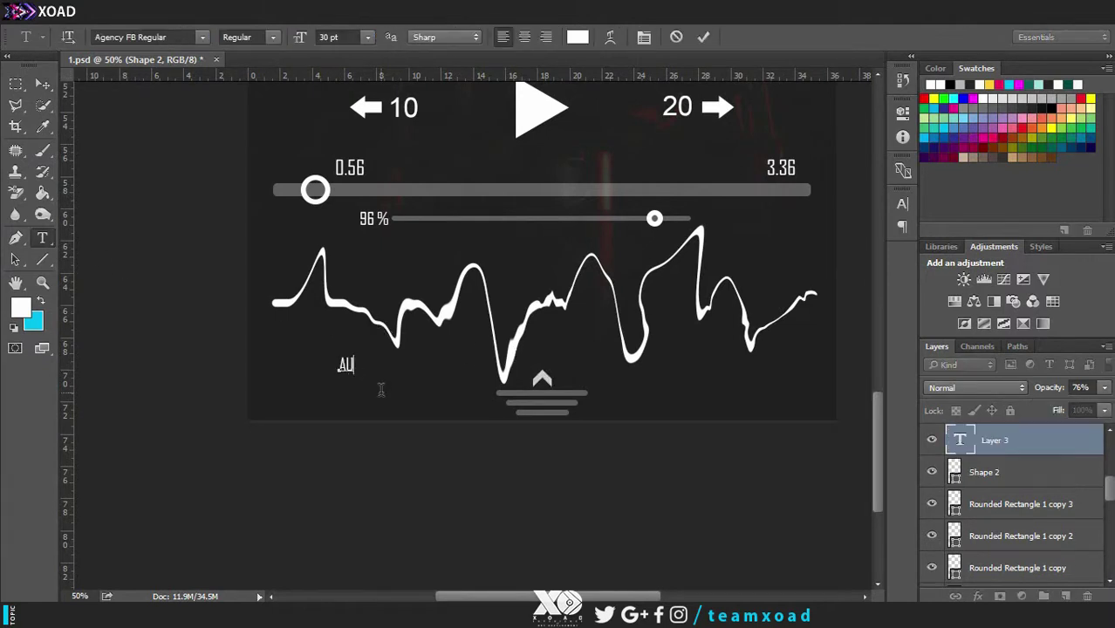
{"action": "type", "text": "DIO WAVW"}
{"action": "key", "text": "BackSpace"}
{"action": "type", "text": "E"}
Step: Set the AUDIO WAVE text to 18 pt with a tracking of 200
{"action": "key", "text": "ctrl+a"}
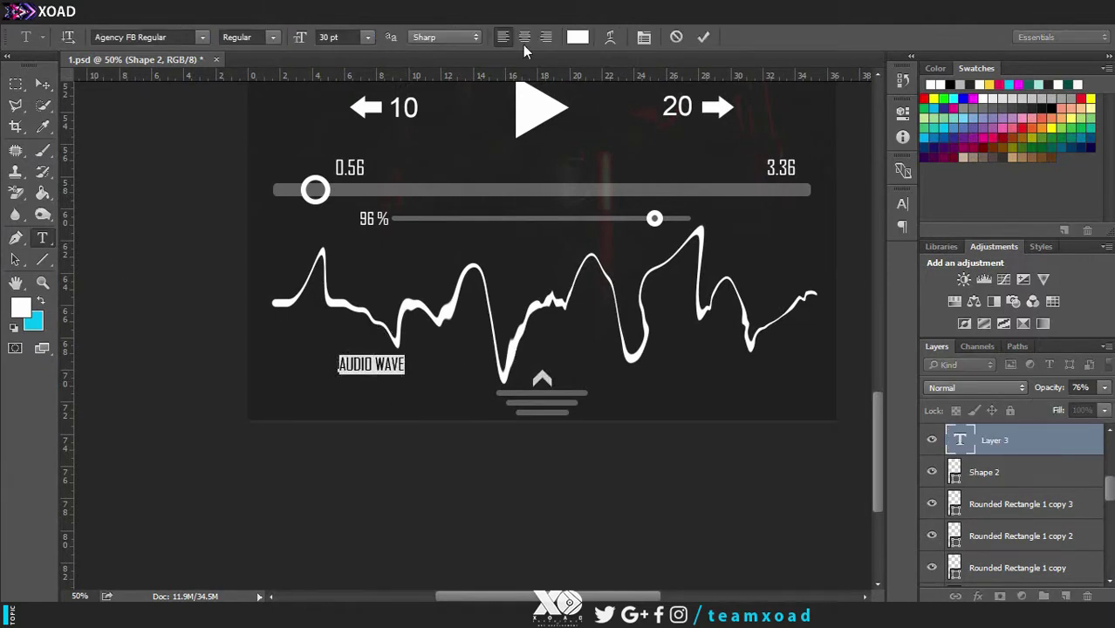
{"action": "left_click", "coordinate": [902, 203]}
{"action": "left_click", "coordinate": [786, 237]}
{"action": "left_click", "coordinate": [771, 405]}
{"action": "left_click", "coordinate": [42, 85]}
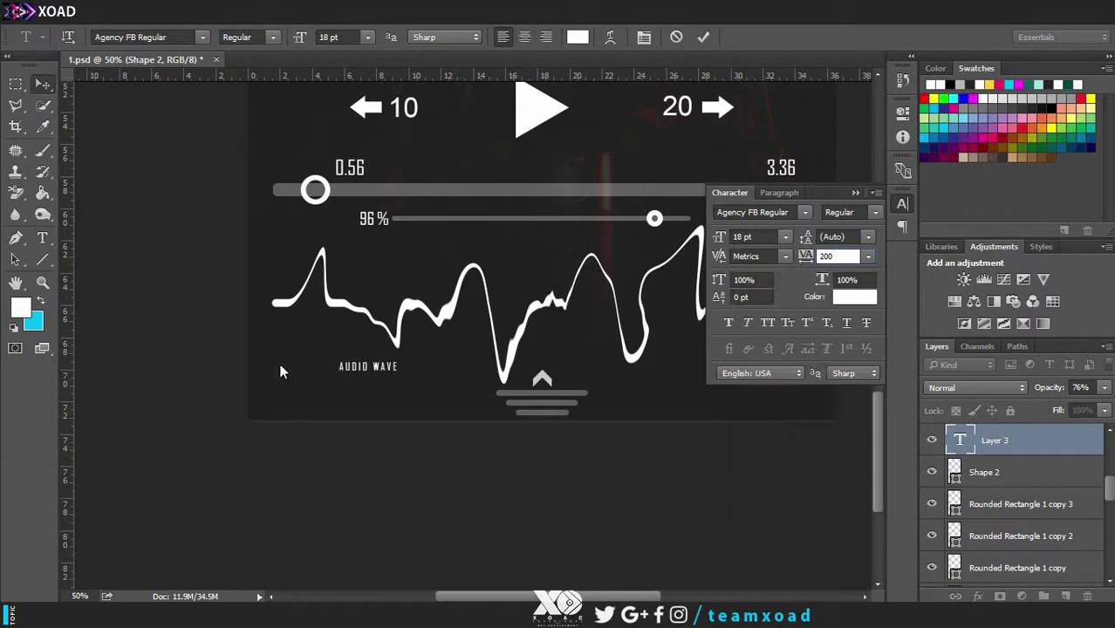
Step: Move the AUDIO WAVE label to the middle of the waveform, above its line, and close the character settings
{"action": "left_click_drag", "start_coordinate": [385, 368], "coordinate": [602, 286]}
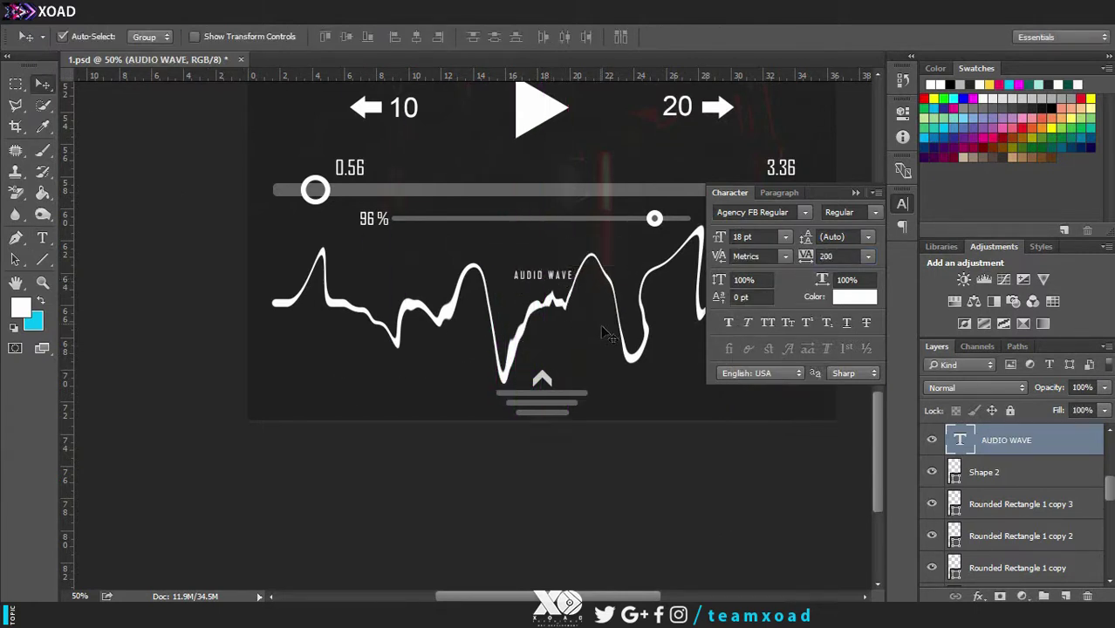
{"action": "left_click", "coordinate": [574, 340], "text": "alt"}
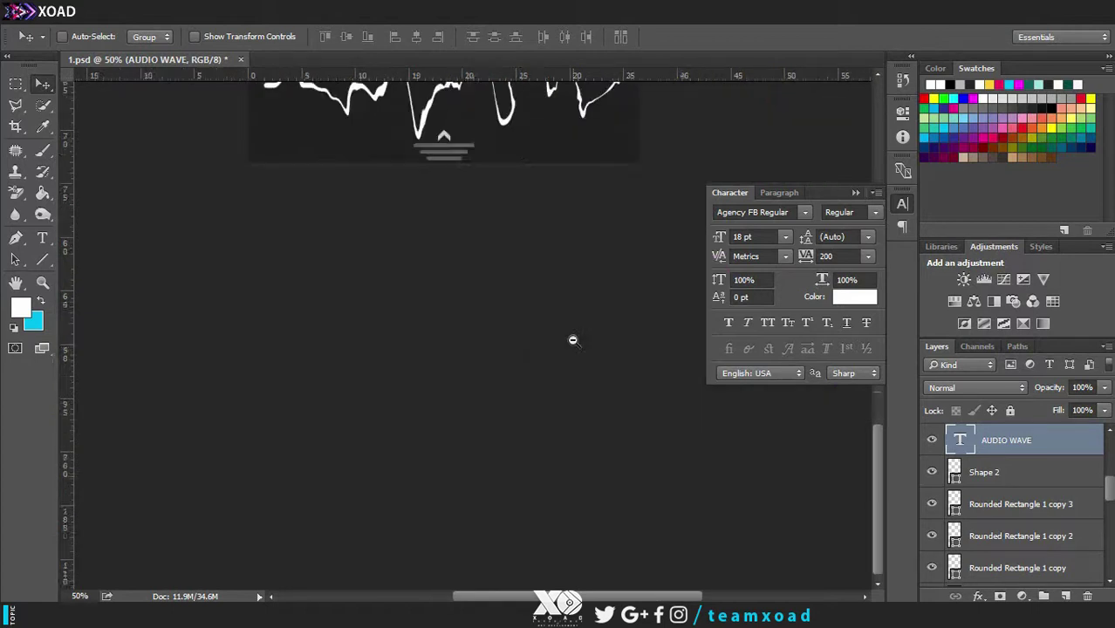
{"action": "left_click", "coordinate": [573, 341], "text": "alt"}
{"action": "left_click", "coordinate": [574, 341], "text": "alt"}
{"action": "left_click", "coordinate": [856, 193]}
Step: Select all the playback controls, bars, labels, waveform and chevron without the background layers, and move them together slightly up and left
{"action": "left_click", "coordinate": [518, 375], "text": "ctrl"}
{"action": "left_click", "coordinate": [517, 375], "text": "ctrl"}
{"action": "left_click_drag", "start_coordinate": [879, 340], "coordinate": [886, 362]}
{"action": "left_click_drag", "start_coordinate": [635, 352], "coordinate": [242, 532]}
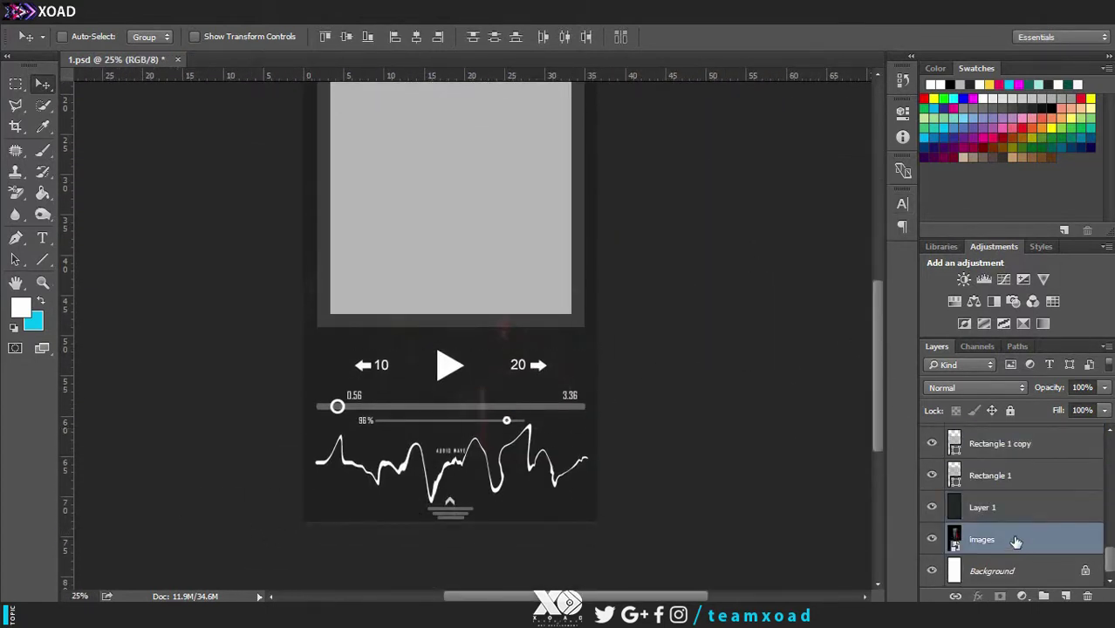
{"action": "left_click_drag", "start_coordinate": [1109, 556], "coordinate": [1111, 507]}
{"action": "mouse_move", "coordinate": [451, 367]}
{"action": "left_mouse_down"}
{"action": "mouse_move", "coordinate": [450, 343]}
{"action": "mouse_move", "coordinate": [447, 363]}
{"action": "left_mouse_up"}
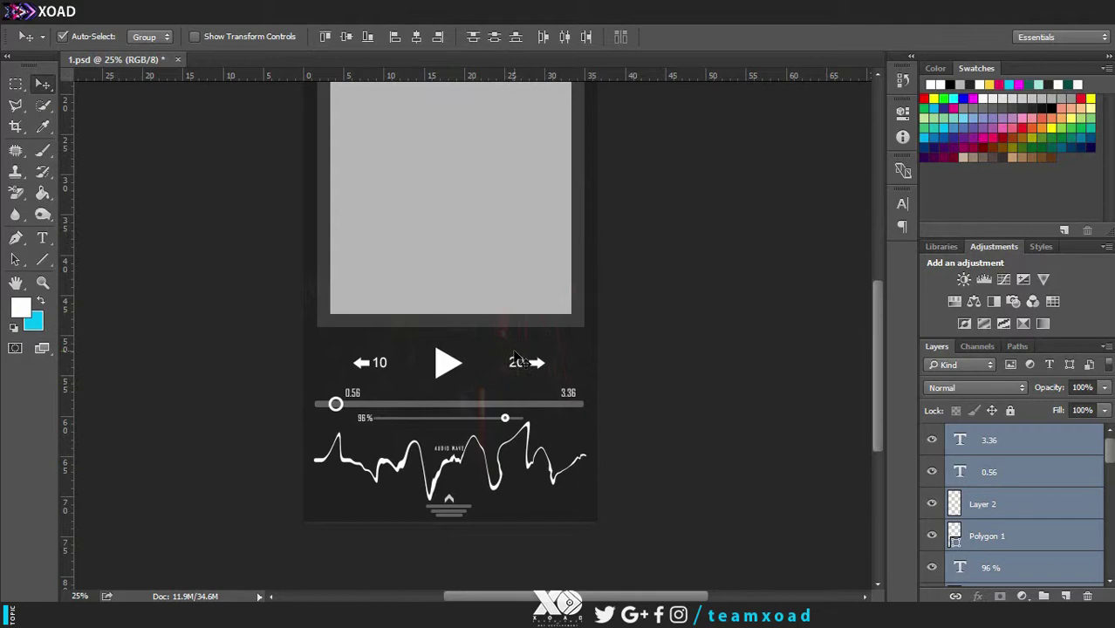
Step: Delete the AUDIO WAVE label above the waveform
{"action": "left_click", "coordinate": [420, 515]}
{"action": "scroll", "coordinate": [447, 469], "scroll_direction": "up", "scroll_amount": 2}
{"action": "left_click", "coordinate": [459, 424]}
{"action": "key", "text": "Delete"}
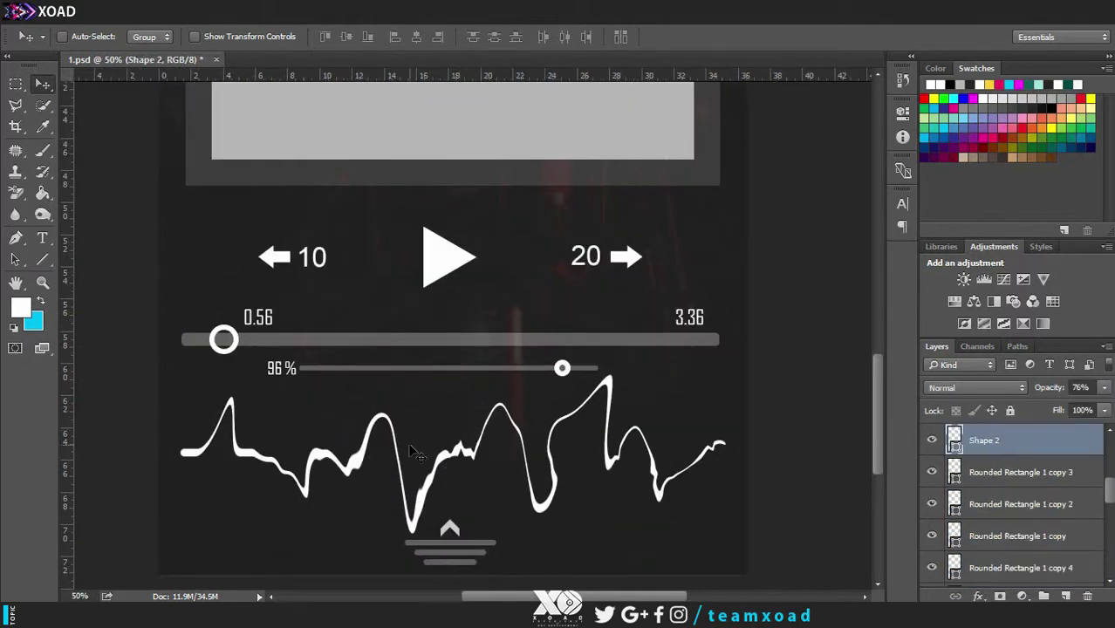
{"action": "scroll", "coordinate": [414, 453], "scroll_direction": "down", "scroll_amount": 2}
Step: Switch to the browser and search Google Images for "heeriye song cover"
{"action": "key", "text": "alt+Tab"}
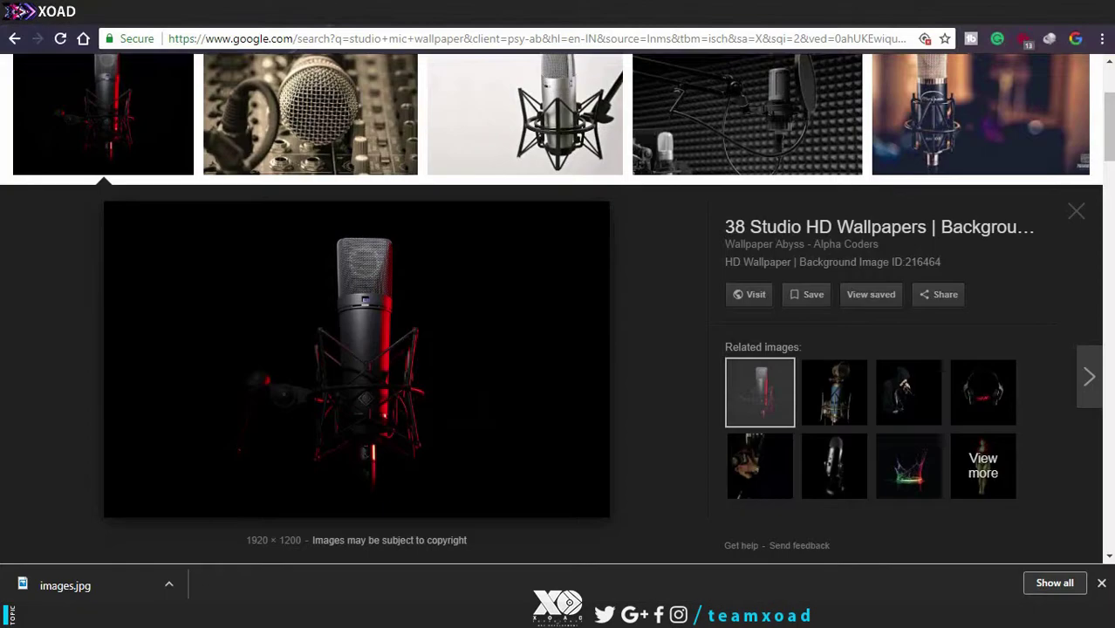
{"action": "scroll", "coordinate": [131, 327], "scroll_direction": "up", "scroll_amount": 3}
{"action": "left_click_drag", "start_coordinate": [274, 89], "coordinate": [113, 106]}
{"action": "type", "text": "heriye songe cover"}
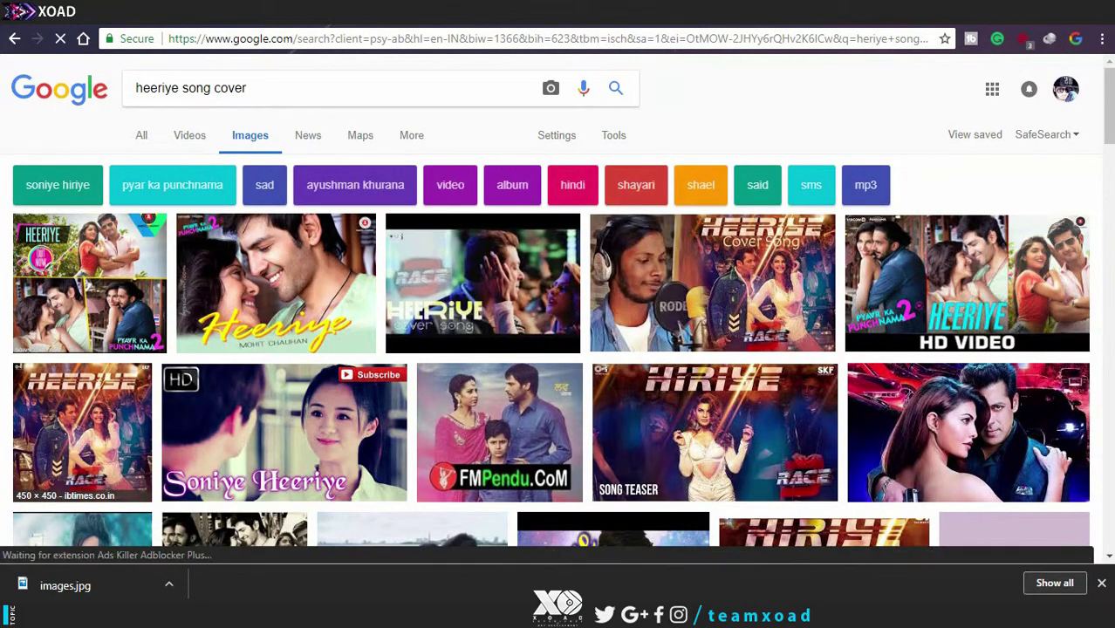
{"action": "mouse_move", "coordinate": [1109, 105]}
{"action": "left_mouse_down"}
{"action": "mouse_move", "coordinate": [1109, 140]}
{"action": "mouse_move", "coordinate": [1109, 103]}
{"action": "left_mouse_up"}
Step: Search the web for "heeriye song lyrics" and open the lyricsmint.com page for the Race 3 song
{"action": "left_click", "coordinate": [142, 137]}
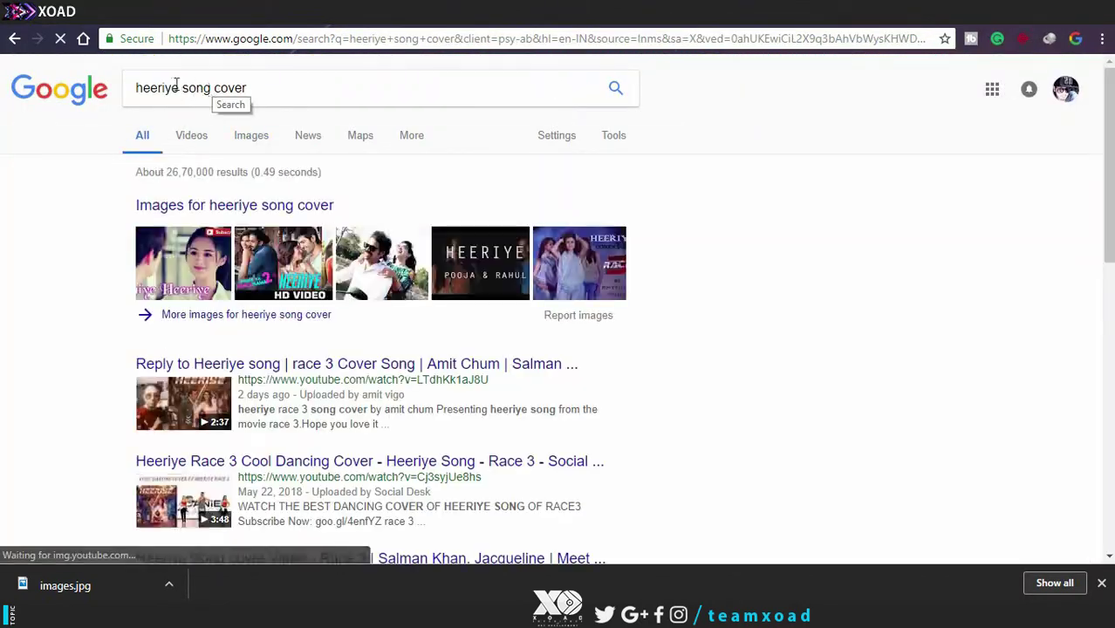
{"action": "left_click_drag", "start_coordinate": [219, 91], "coordinate": [321, 92]}
{"action": "key", "text": "BackSpace"}
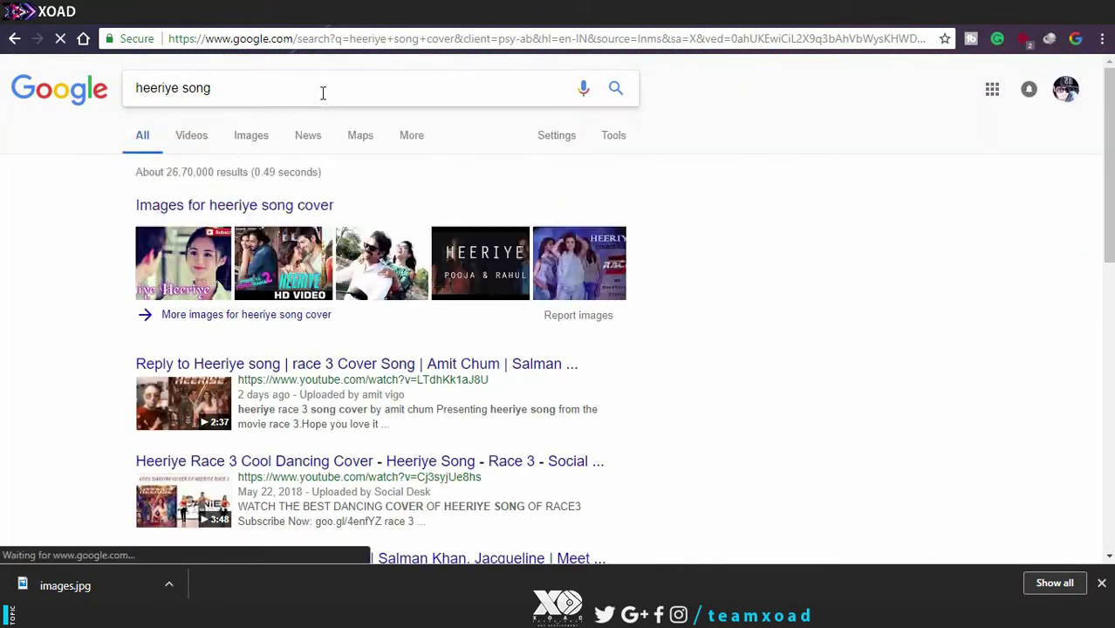
{"action": "key", "text": "Return"}
{"action": "mouse_move", "coordinate": [1109, 153]}
{"action": "left_mouse_down"}
{"action": "mouse_move", "coordinate": [1109, 206]}
{"action": "mouse_move", "coordinate": [1109, 151]}
{"action": "left_mouse_up"}
{"action": "left_click", "coordinate": [238, 92]}
{"action": "type", "text": "lyrics"}
{"action": "key", "text": "Return"}
{"action": "left_click", "coordinate": [228, 212]}
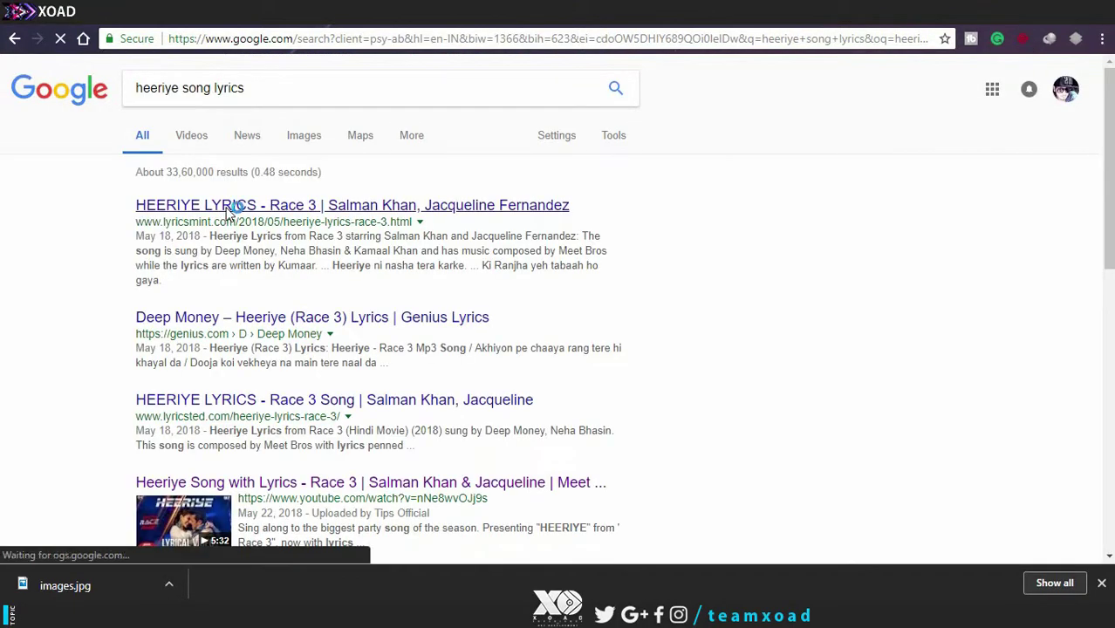
Step: Copy the singer credits from the lyrics page into the Photoshop design as the text "Deep Money & Neha Bhasin" above the progress bar
{"action": "left_click", "coordinate": [1102, 583]}
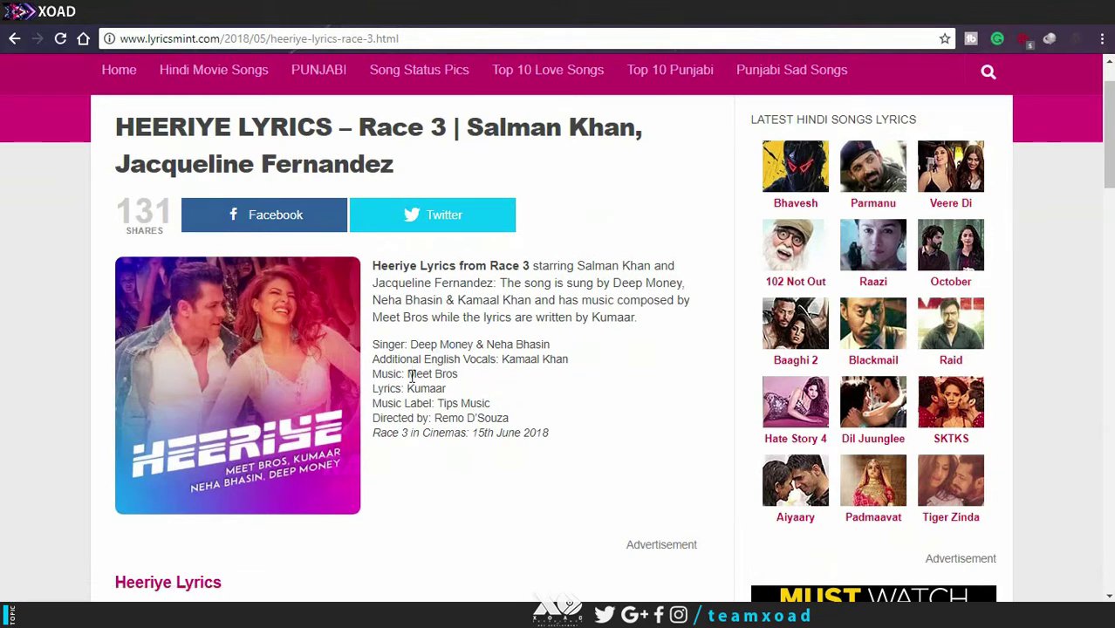
{"action": "left_click_drag", "start_coordinate": [545, 345], "coordinate": [549, 345]}
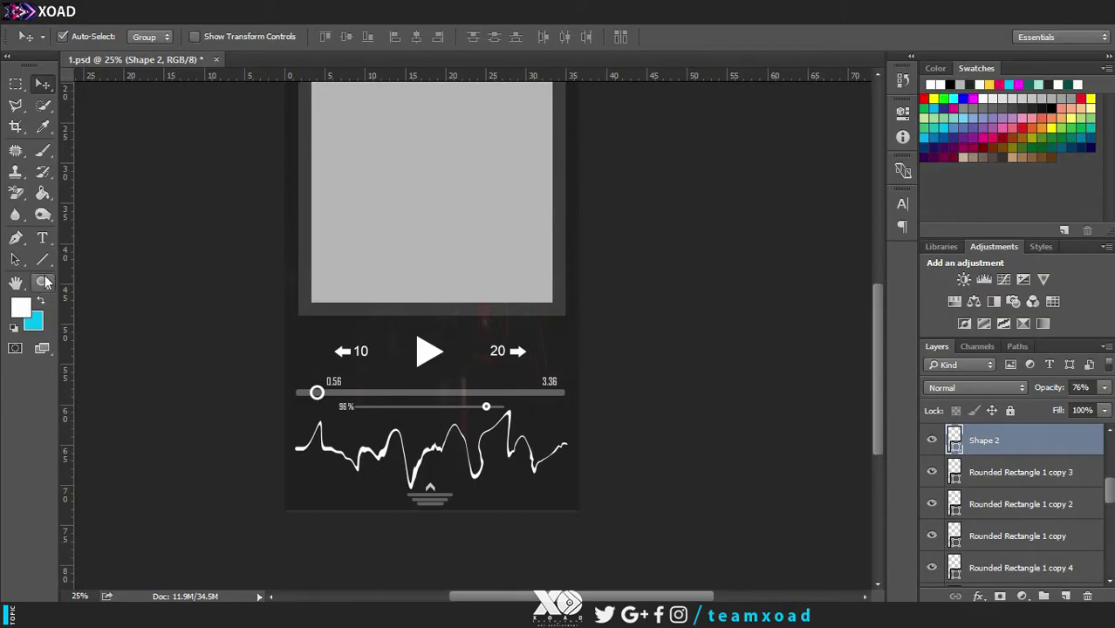
{"action": "key", "text": "t"}
{"action": "type", "text": "Deep Money & Neha Bhasin"}
Step: Set the singer text to 36 pt, reduce its tracking and close the character settings
{"action": "left_click", "coordinate": [368, 38]}
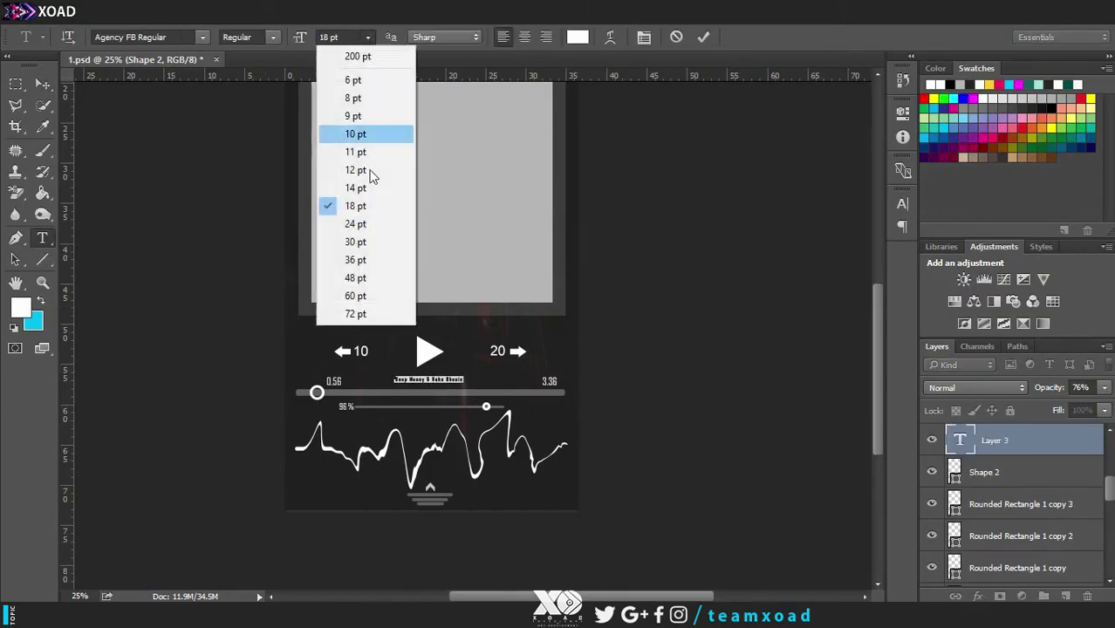
{"action": "left_click", "coordinate": [366, 257]}
{"action": "left_click", "coordinate": [43, 85]}
{"action": "key", "text": "t"}
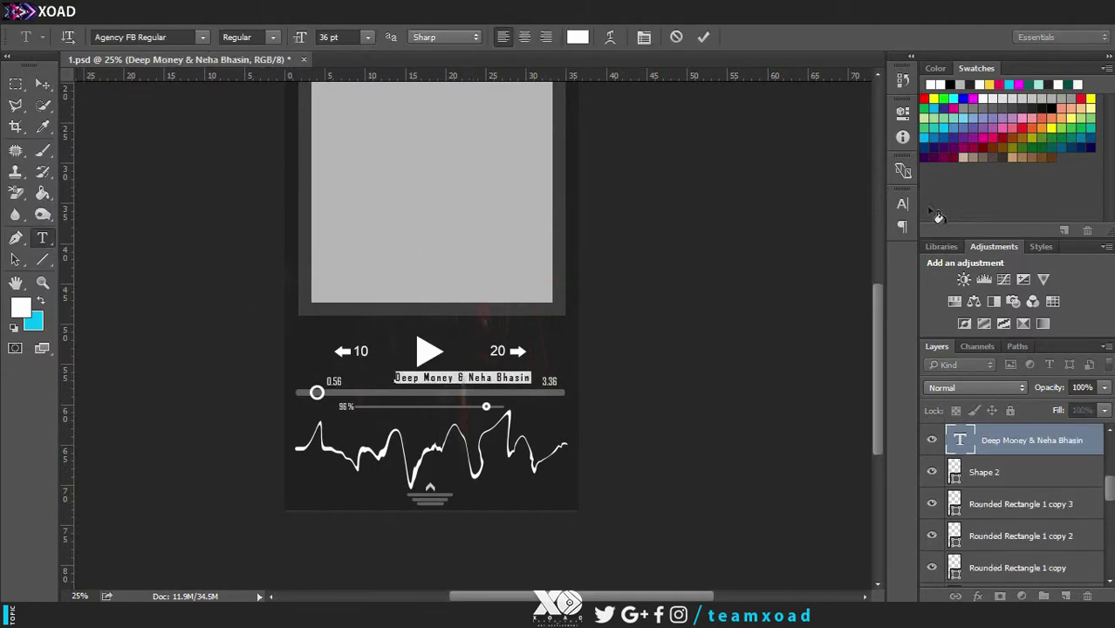
{"action": "left_click", "coordinate": [903, 204]}
{"action": "left_click", "coordinate": [845, 256]}
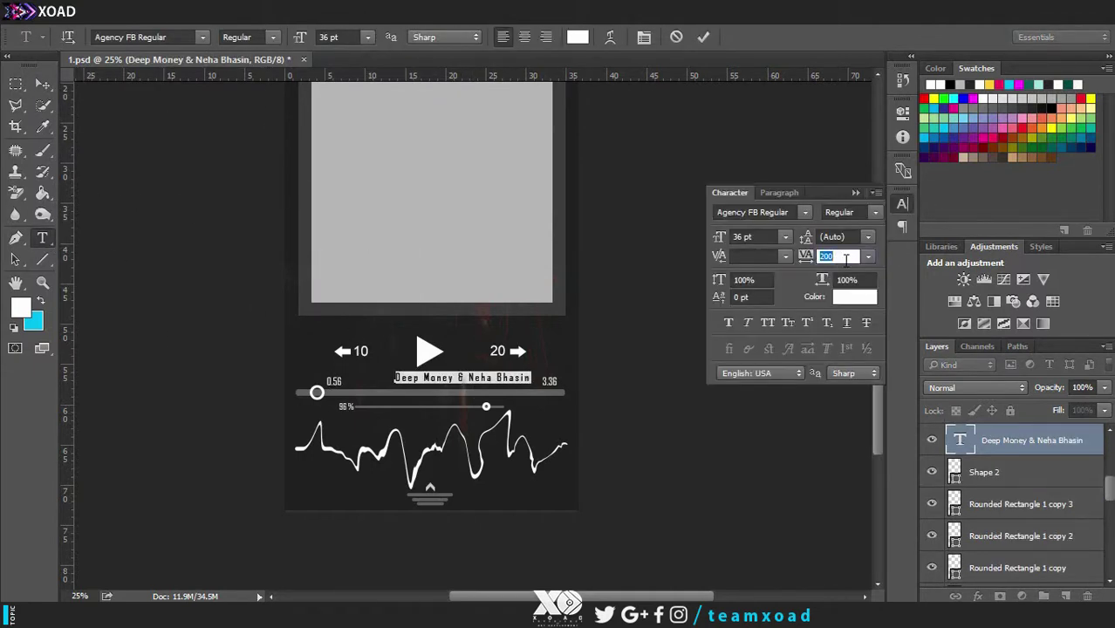
{"action": "type", "text": "0"}
{"action": "key", "text": "BackSpace"}
{"action": "type", "text": "50"}
{"action": "key", "text": "BackSpace"}
{"action": "key", "text": "BackSpace"}
{"action": "type", "text": "1"}
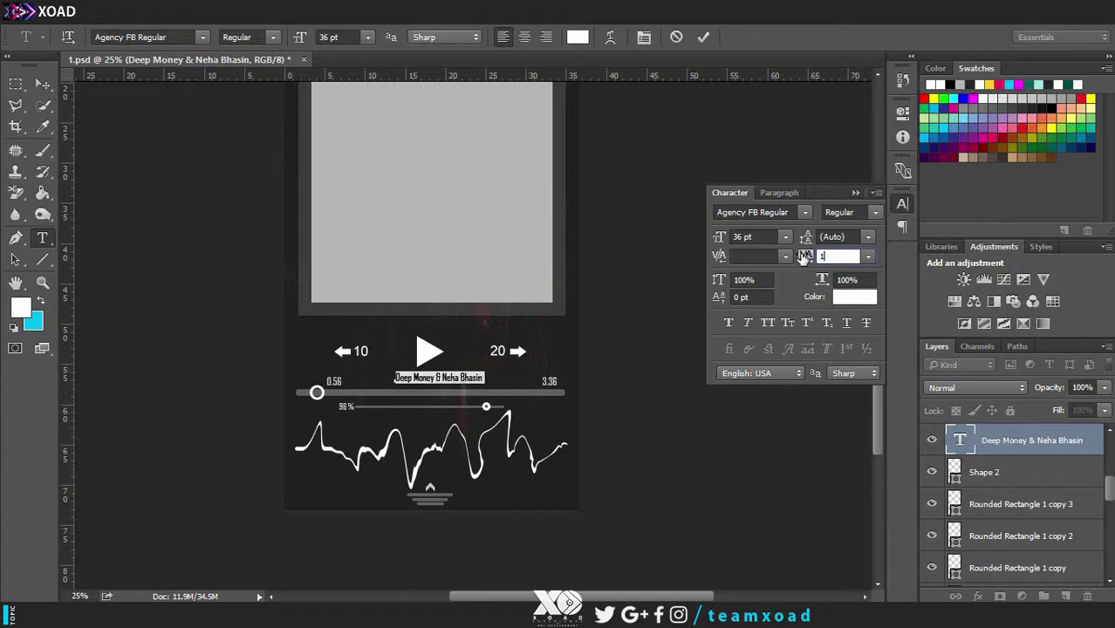
{"action": "left_click", "coordinate": [856, 193]}
Step: Center the singer text between the two time labels, just above the progress bar
{"action": "left_click", "coordinate": [40, 87]}
{"action": "key", "text": "ctrl+plus"}
{"action": "key", "text": "ctrl+plus"}
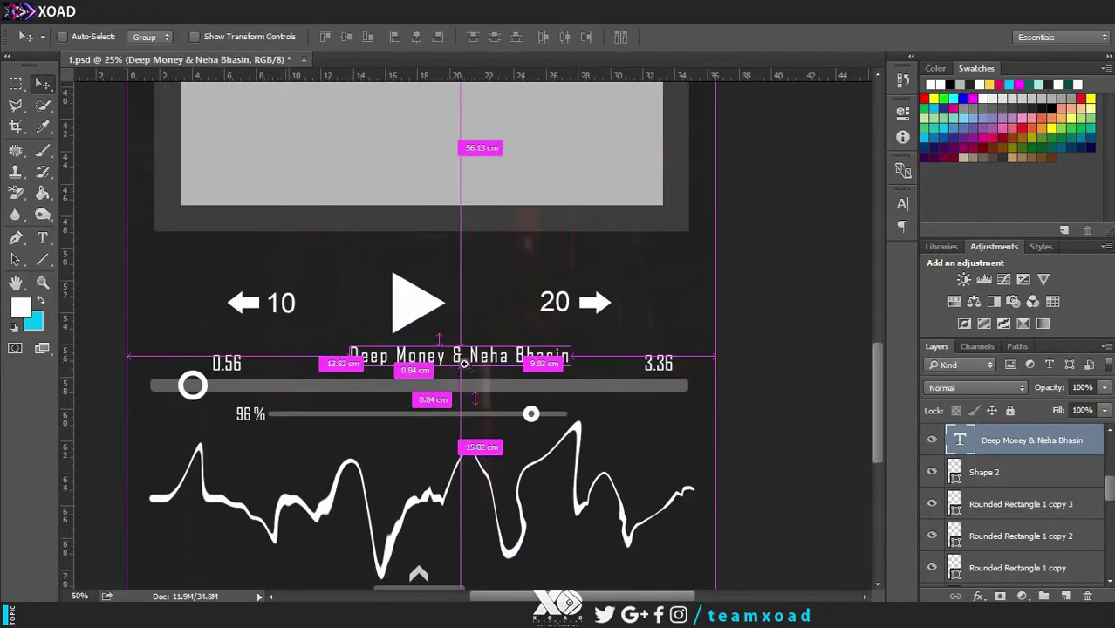
{"action": "mouse_move", "coordinate": [450, 359]}
{"action": "left_mouse_down"}
{"action": "mouse_move", "coordinate": [414, 370]}
{"action": "mouse_move", "coordinate": [435, 361]}
{"action": "left_mouse_up"}
{"action": "key", "text": "ctrl+minus"}
{"action": "key", "text": "ctrl+minus"}
{"action": "key", "text": "ctrl+minus"}
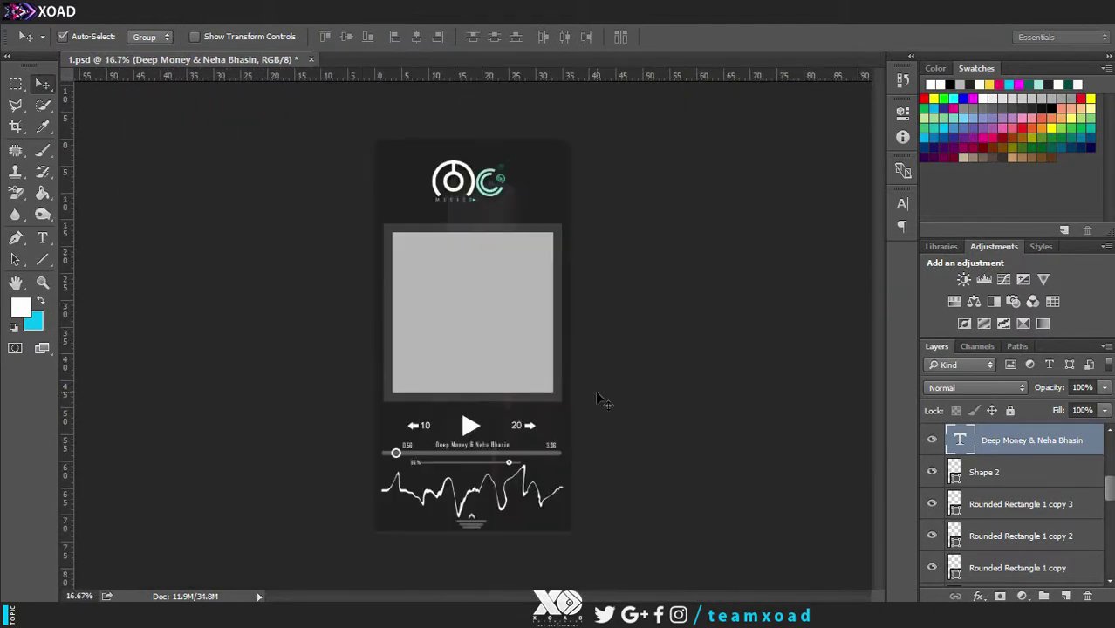
Step: Save the Heeriye cover image from the browser and place it over the grey cover square, scaled to about 30.4 cm
{"action": "left_click", "coordinate": [480, 430], "text": "ctrl"}
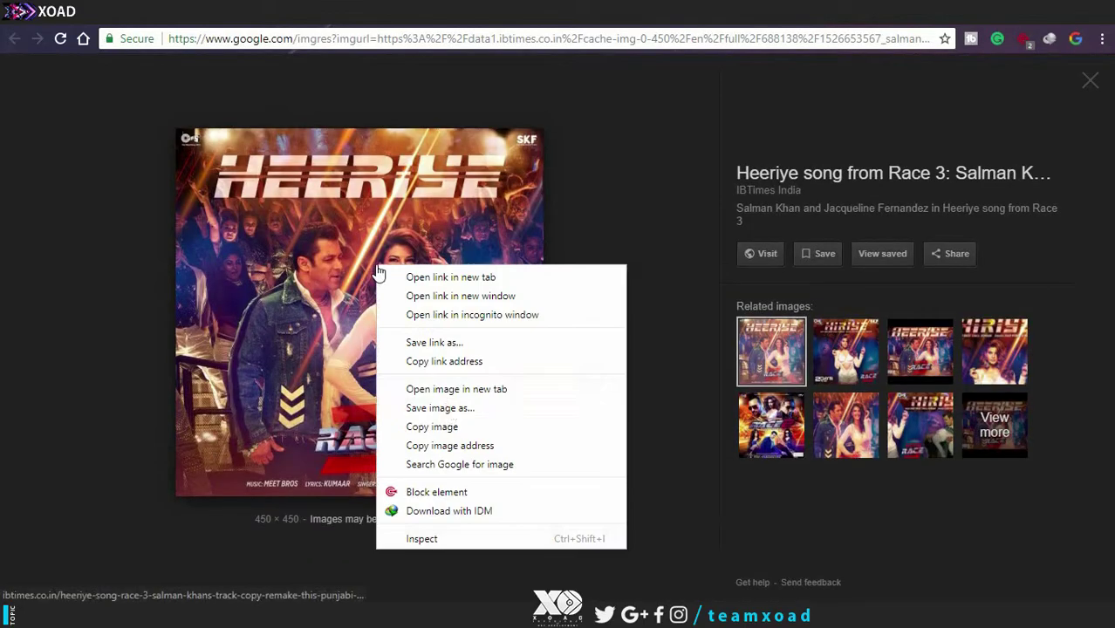
{"action": "left_click", "coordinate": [447, 403]}
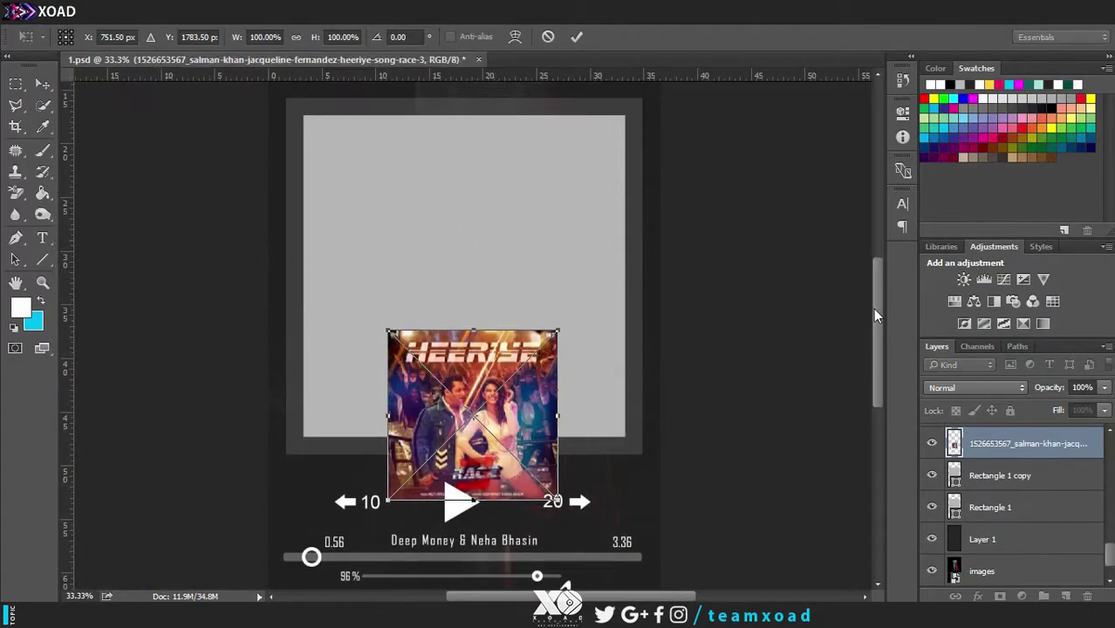
{"action": "scroll", "coordinate": [873, 309], "scroll_direction": "up", "scroll_amount": 3}
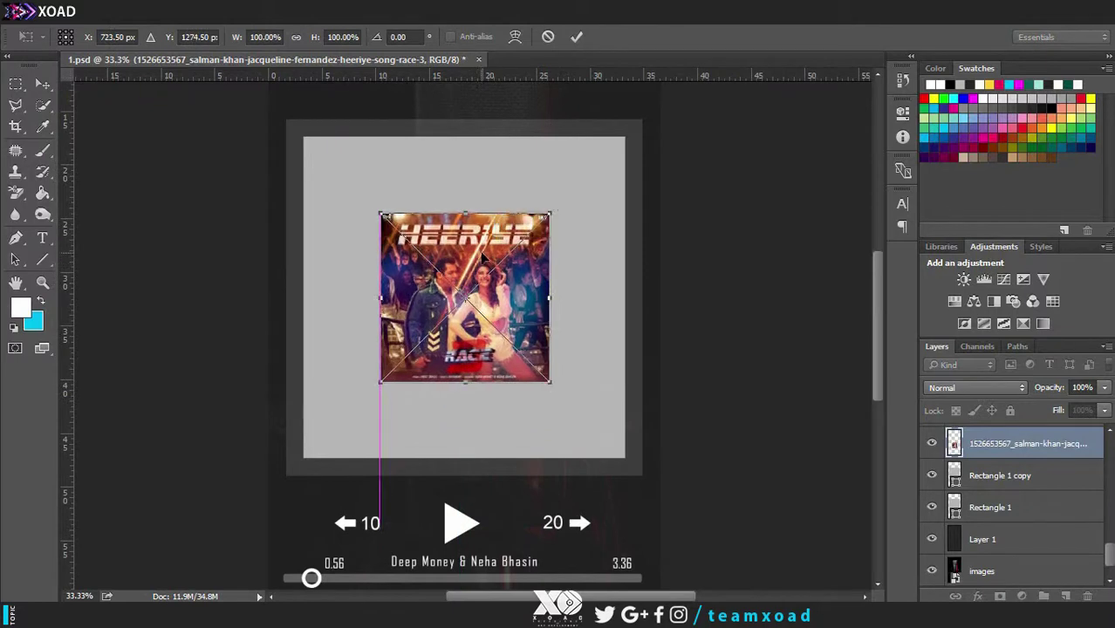
{"action": "left_click_drag", "start_coordinate": [563, 219], "coordinate": [653, 145]}
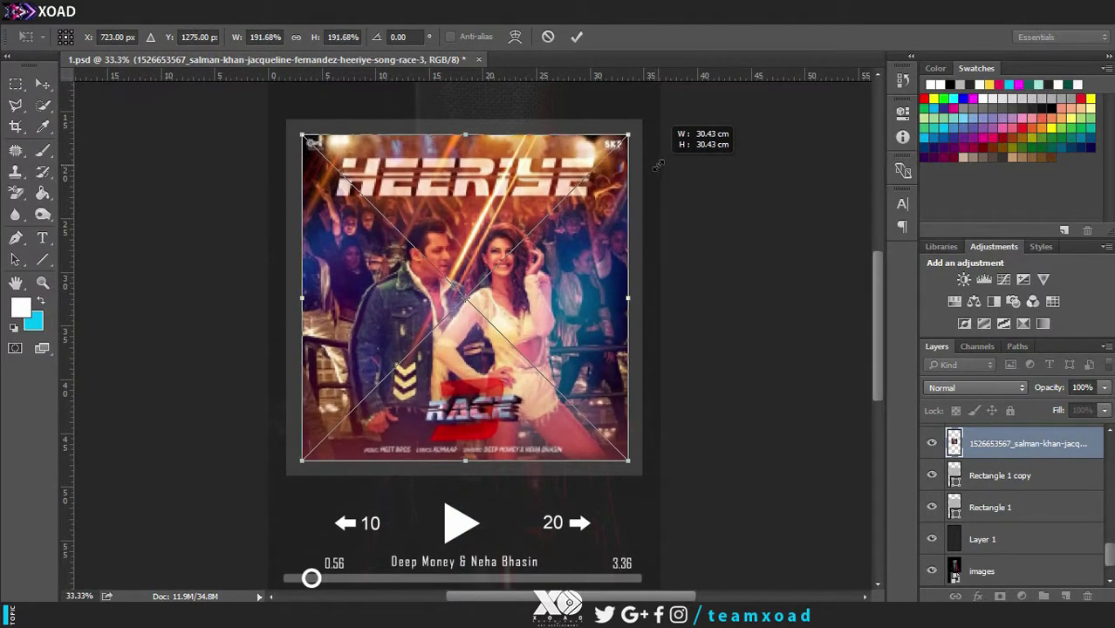
{"action": "key", "text": "Return"}
Step: Rasterize the Rectangle 1 copy layer and load its outline as a selection
{"action": "right_click", "coordinate": [983, 483]}
{"action": "left_click", "coordinate": [847, 311]}
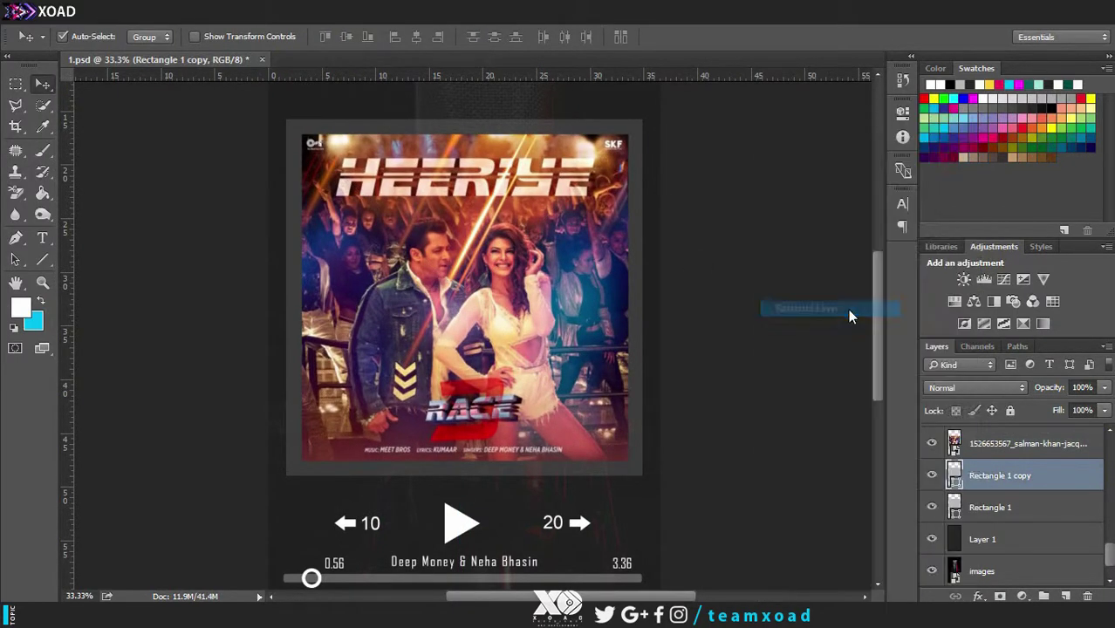
{"action": "left_click", "coordinate": [979, 448]}
{"action": "right_click", "coordinate": [534, 339]}
Step: Duplicate the cover image layer and clip the lower of the two images to Rectangle 1 copy
{"action": "right_click", "coordinate": [988, 443]}
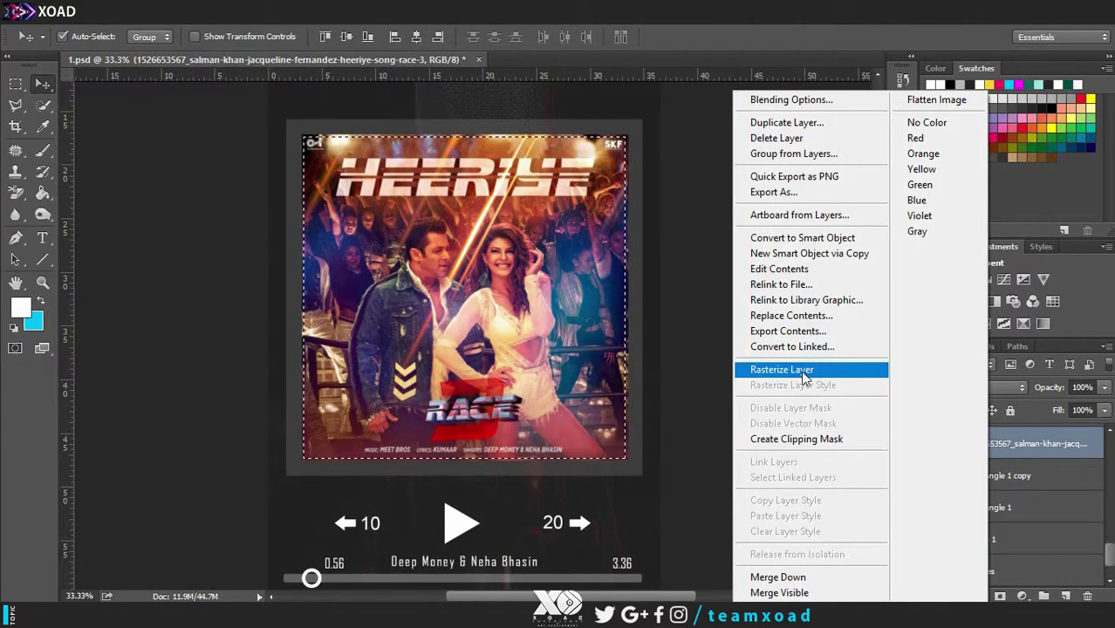
{"action": "right_click", "coordinate": [1072, 442]}
{"action": "left_click", "coordinate": [870, 123]}
{"action": "key", "text": "Return"}
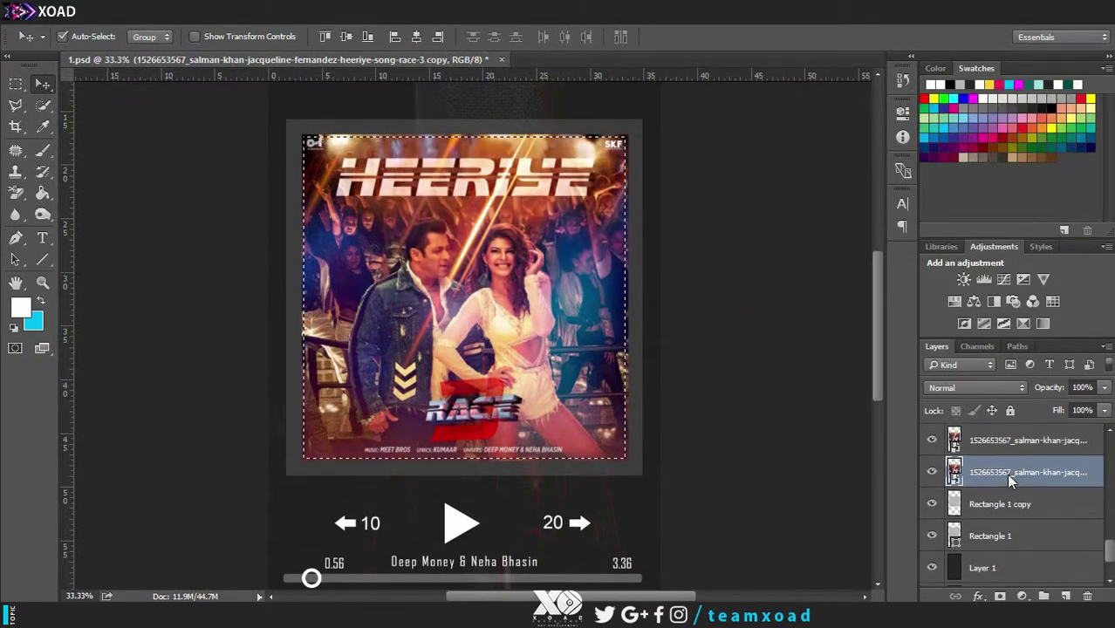
{"action": "right_click", "coordinate": [1030, 472]}
{"action": "left_click", "coordinate": [825, 437]}
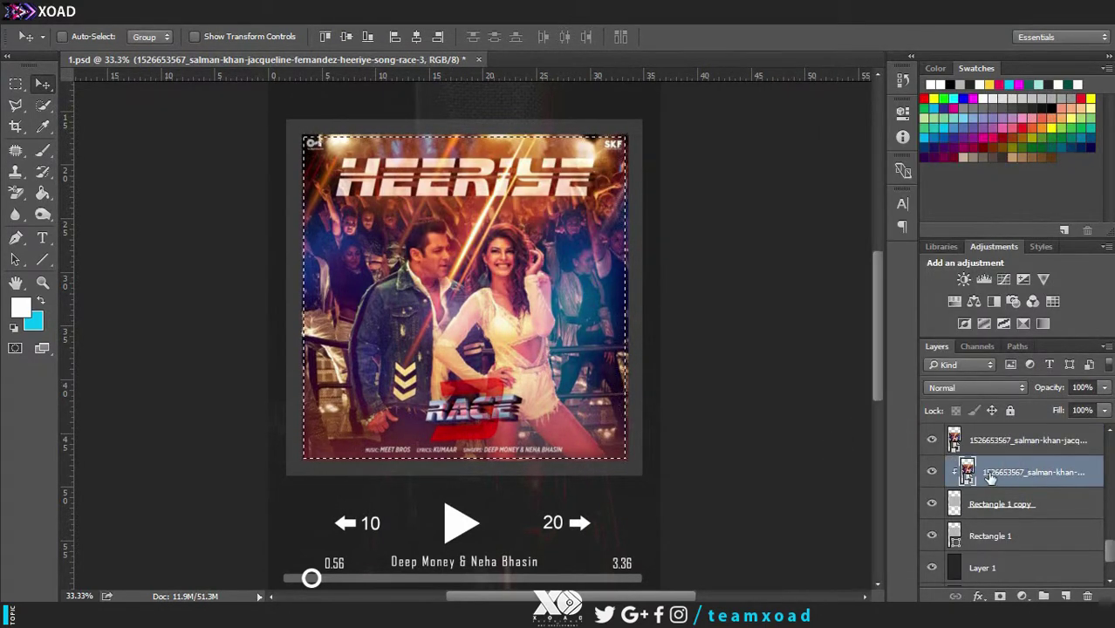
{"action": "key", "text": "Delete"}
{"action": "key", "text": "ctrl+z"}
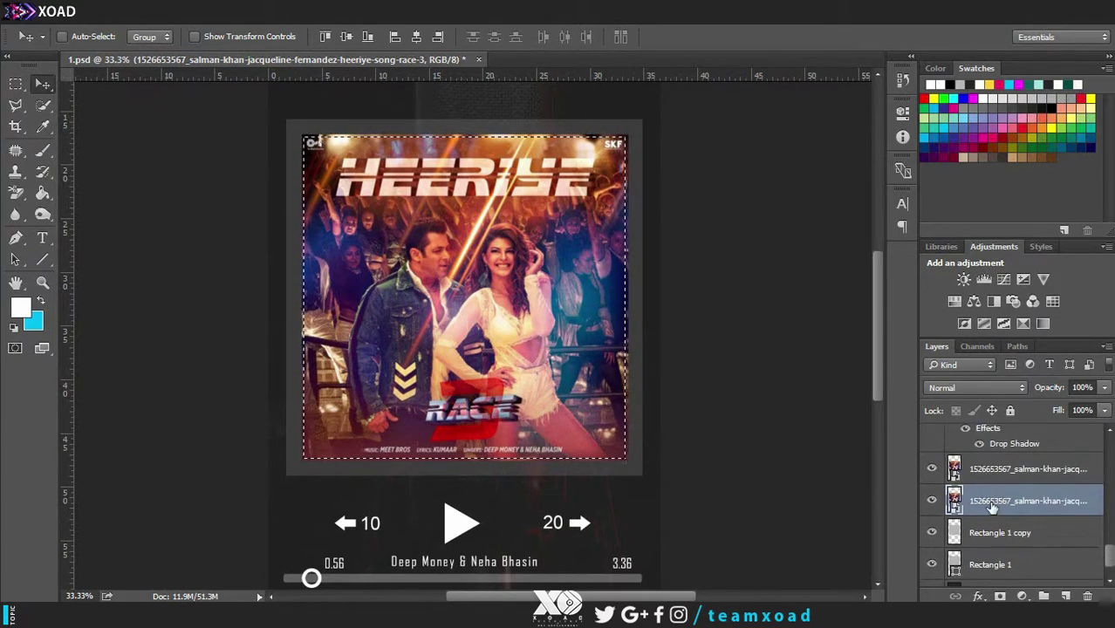
{"action": "key", "text": "ctrl+alt+z"}
Step: Enlarge the upper cover image copy to about 216.6% so it extends past the frame
{"action": "scroll", "coordinate": [934, 466], "scroll_direction": "up", "scroll_amount": 2}
{"action": "left_click", "coordinate": [995, 465]}
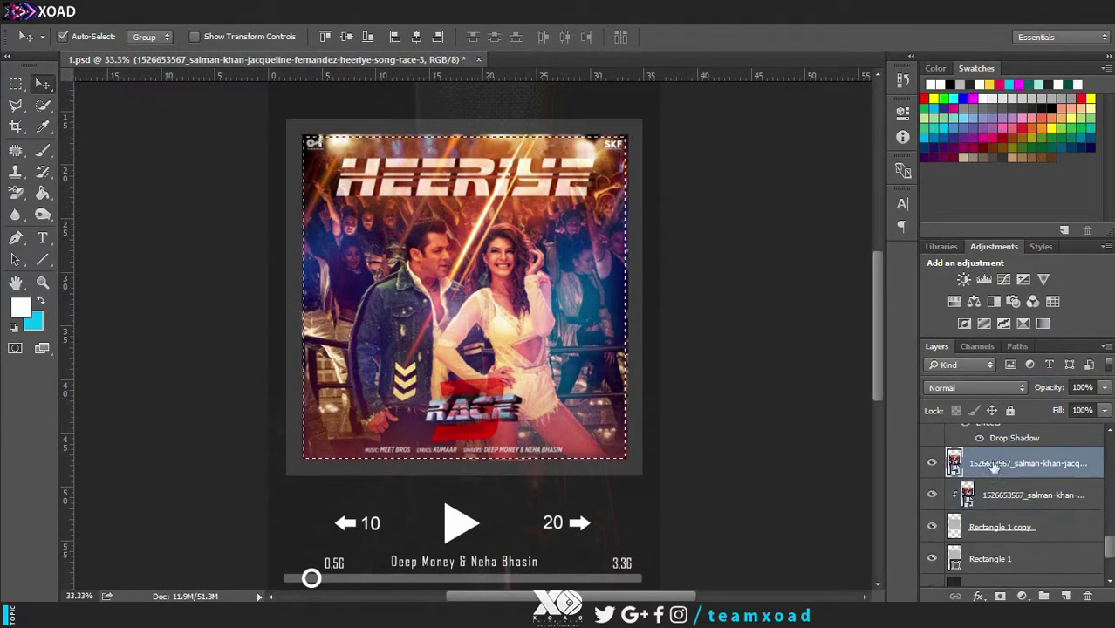
{"action": "key", "text": "ctrl+t"}
{"action": "left_click_drag", "start_coordinate": [625, 136], "coordinate": [650, 114]}
{"action": "key", "text": "Return"}
Step: Move the enlarged cover image directly above the Rectangle 1 frame layer and rasterize Rectangle 1
{"action": "left_click", "coordinate": [1035, 561]}
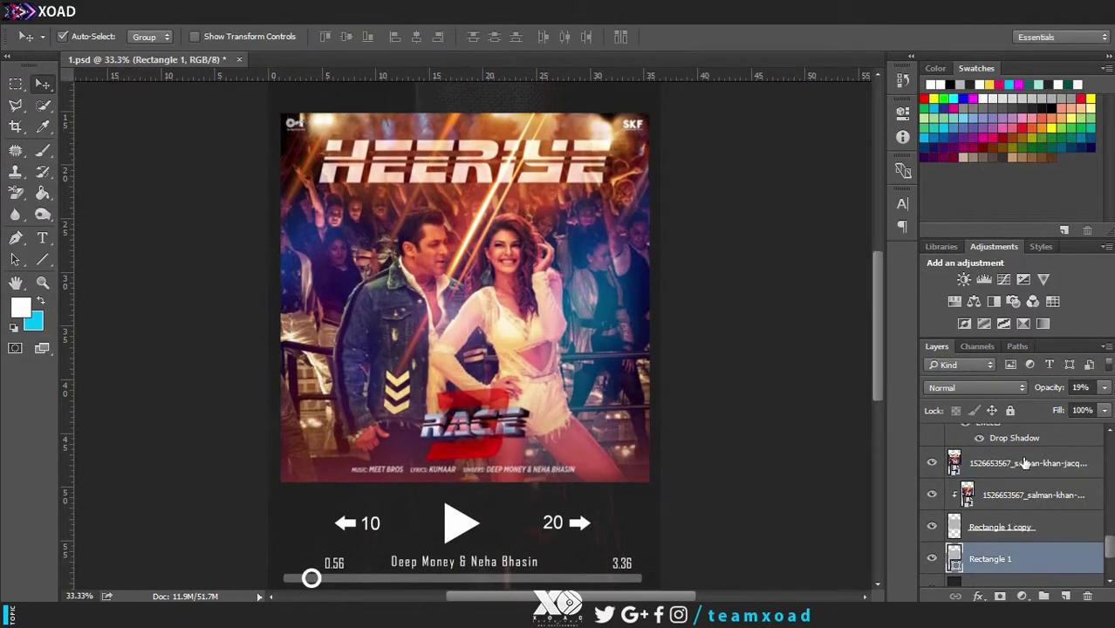
{"action": "left_click_drag", "start_coordinate": [1025, 462], "coordinate": [1013, 543]}
{"action": "scroll", "coordinate": [999, 567], "scroll_direction": "down", "scroll_amount": 3}
{"action": "right_click", "coordinate": [978, 477]}
{"action": "left_click", "coordinate": [808, 308]}
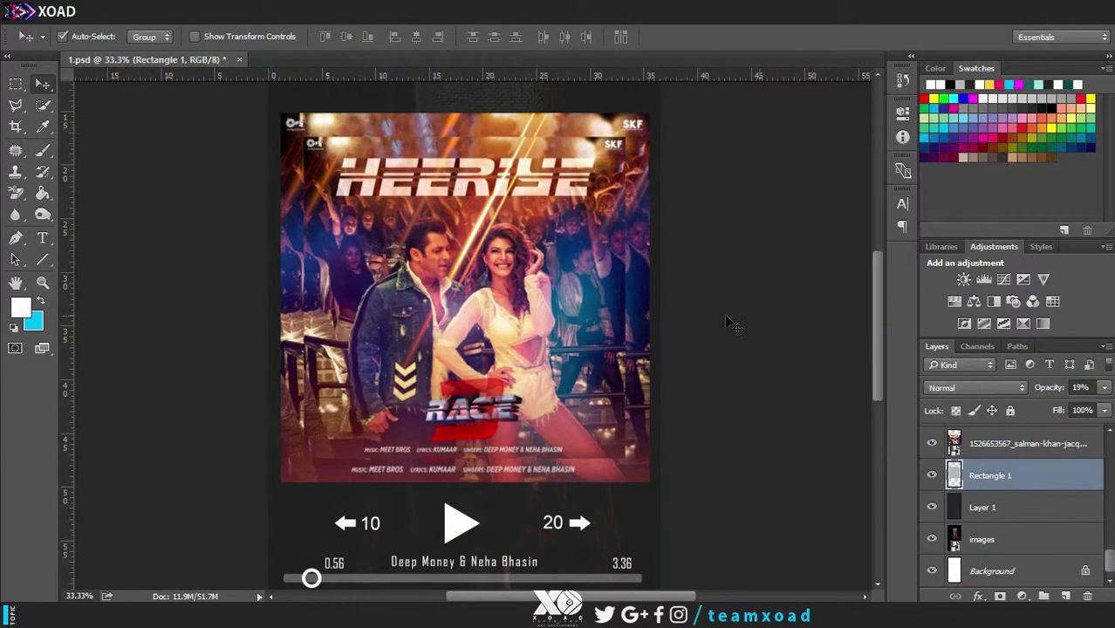
Step: Load the Rectangle 1 outline as a selection and scale the enlarged cover image down to match it
{"action": "left_click", "coordinate": [976, 445]}
{"action": "left_click", "coordinate": [956, 480], "text": "ctrl"}
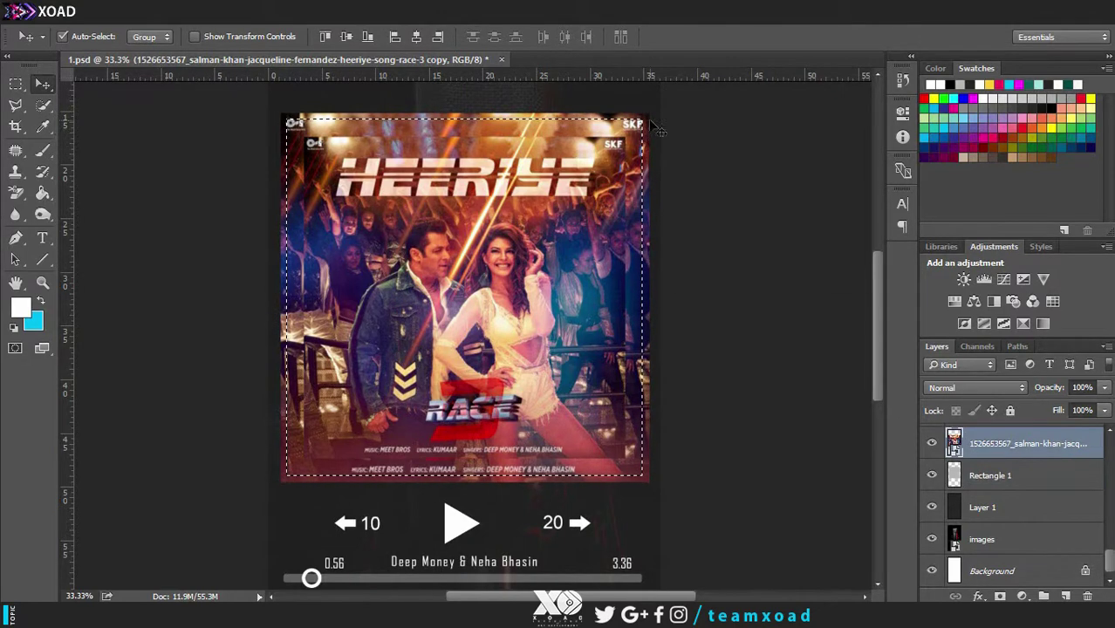
{"action": "left_click", "coordinate": [819, 393]}
{"action": "key", "text": "ctrl+t"}
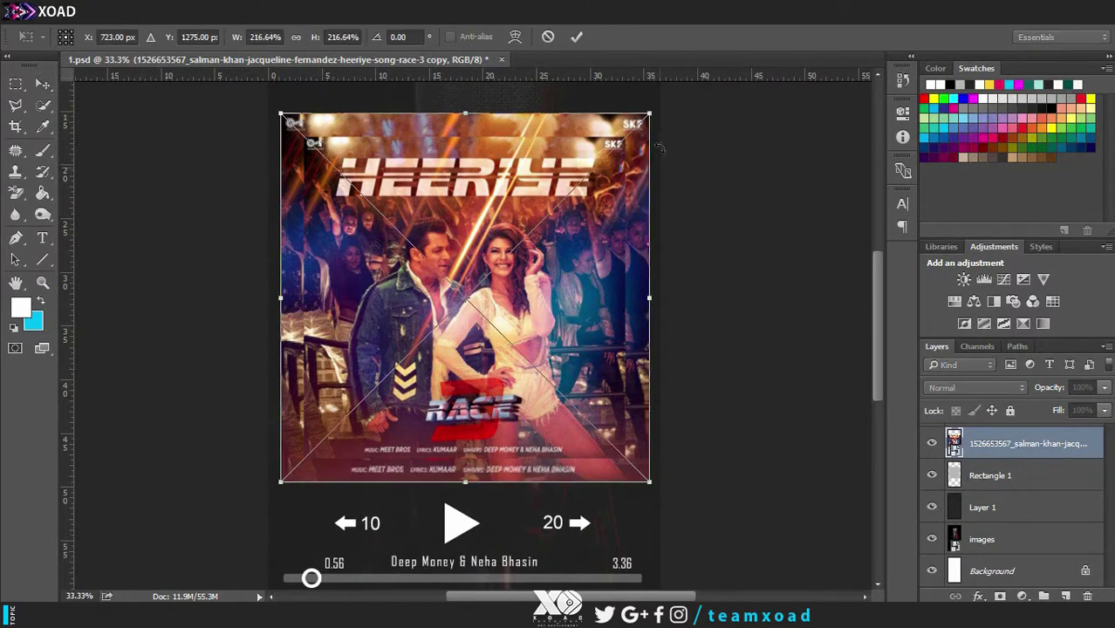
{"action": "left_click_drag", "start_coordinate": [651, 112], "coordinate": [646, 118]}
{"action": "key", "text": "Return"}
Step: Clip the enlarged cover image to the Rectangle 1 frame and clear the selection
{"action": "right_click", "coordinate": [983, 444]}
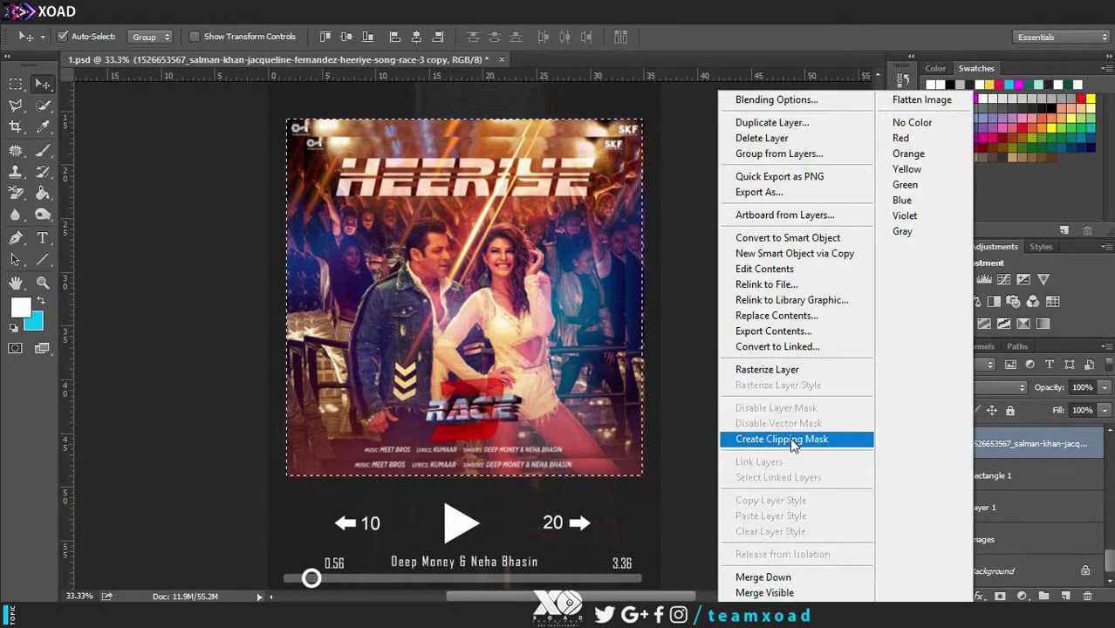
{"action": "left_click", "coordinate": [791, 436]}
{"action": "left_click", "coordinate": [16, 86]}
{"action": "key", "text": "ctrl+d"}
{"action": "left_click", "coordinate": [46, 85]}
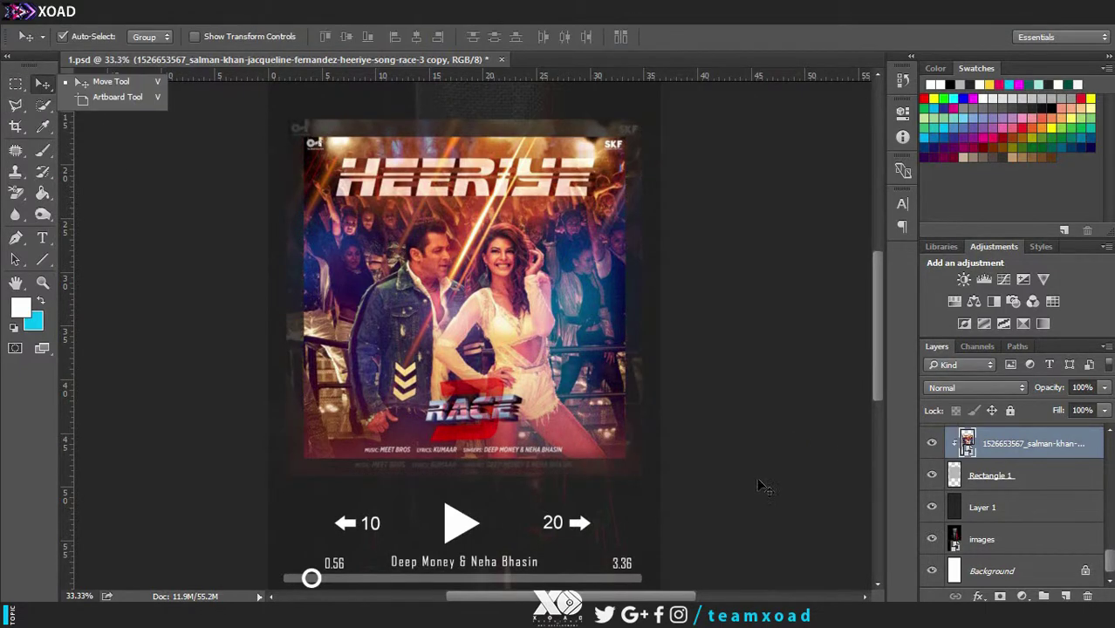
Step: Set the opacity of the Rectangle 1 frame layer to 52%
{"action": "left_click", "coordinate": [1042, 480]}
{"action": "left_click", "coordinate": [1105, 387]}
{"action": "left_click_drag", "start_coordinate": [1041, 409], "coordinate": [1071, 416]}
Step: Try a Gaussian Blur on the Rectangle 1 frame layer
{"action": "left_click", "coordinate": [259, 14]}
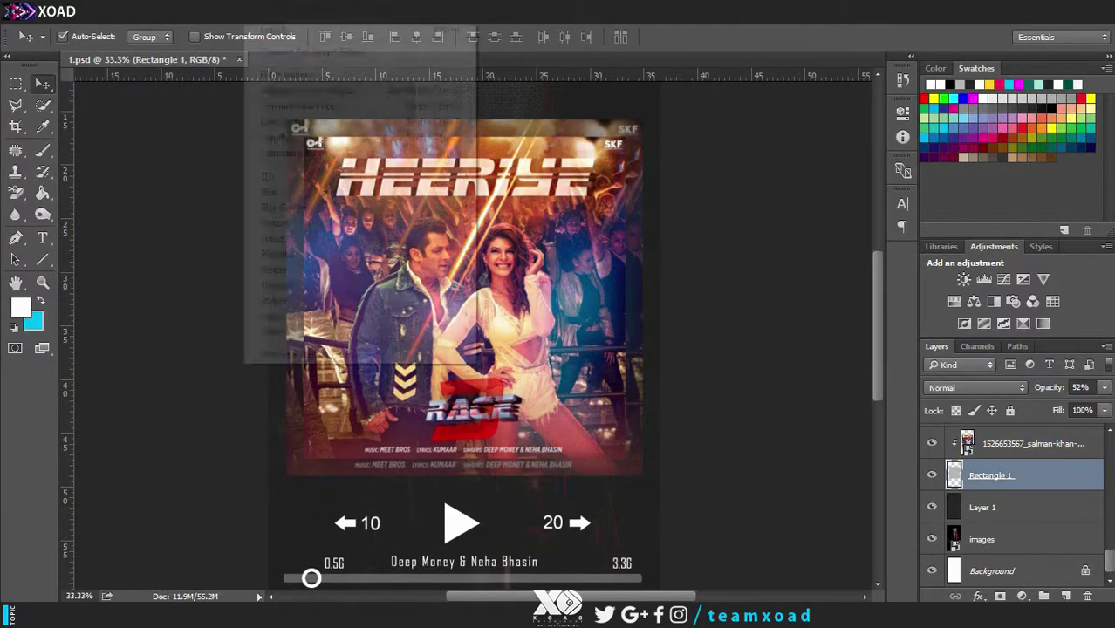
{"action": "mouse_move", "coordinate": [328, 192]}
{"action": "left_click", "coordinate": [508, 256]}
{"action": "left_click_drag", "start_coordinate": [642, 309], "coordinate": [684, 309]}
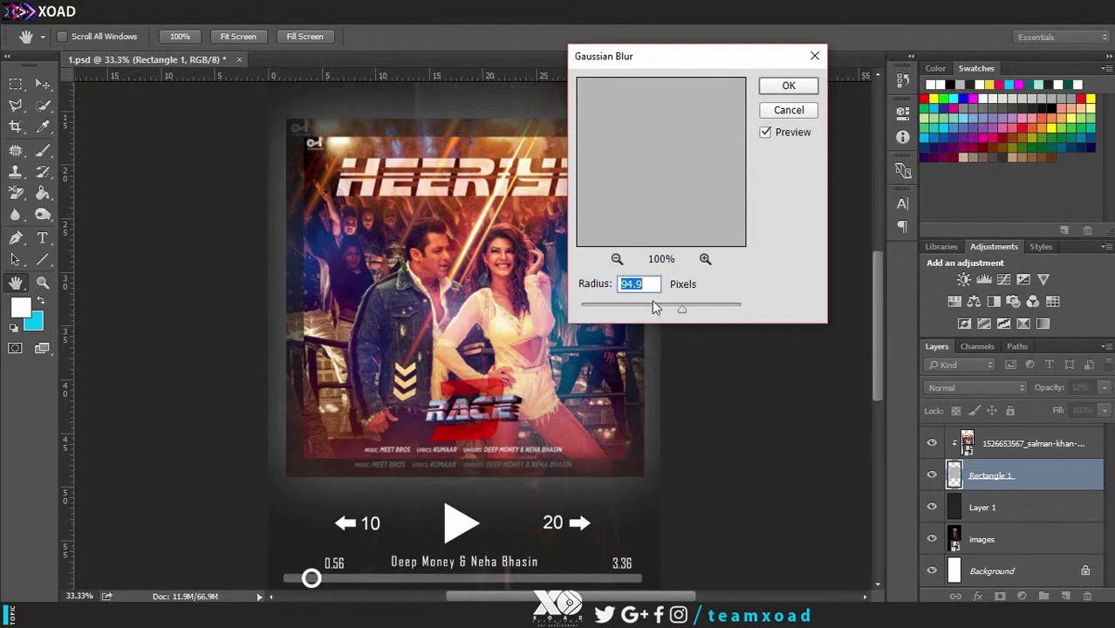
{"action": "left_click", "coordinate": [655, 307]}
{"action": "left_click", "coordinate": [789, 84]}
Step: Apply a Gaussian Blur with a radius of about 20.9 pixels to the cover image clipped to the frame
{"action": "left_click", "coordinate": [989, 448]}
{"action": "left_click", "coordinate": [262, 10]}
{"action": "mouse_move", "coordinate": [270, 188]}
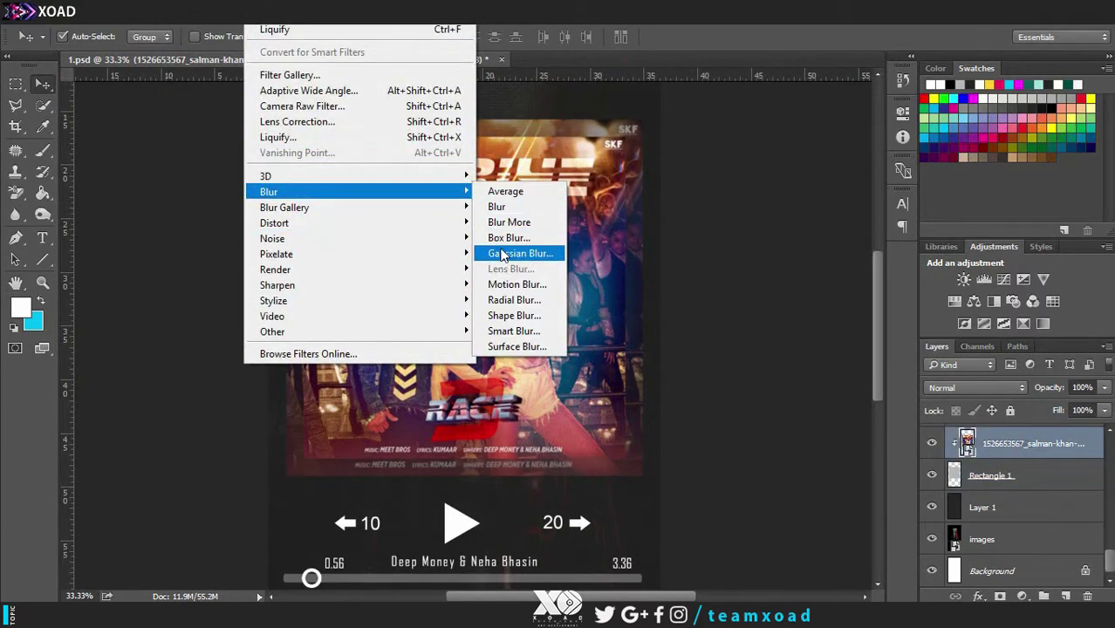
{"action": "left_click", "coordinate": [513, 251]}
{"action": "mouse_move", "coordinate": [643, 311]}
{"action": "left_mouse_down"}
{"action": "mouse_move", "coordinate": [672, 312]}
{"action": "mouse_move", "coordinate": [653, 310]}
{"action": "left_mouse_up"}
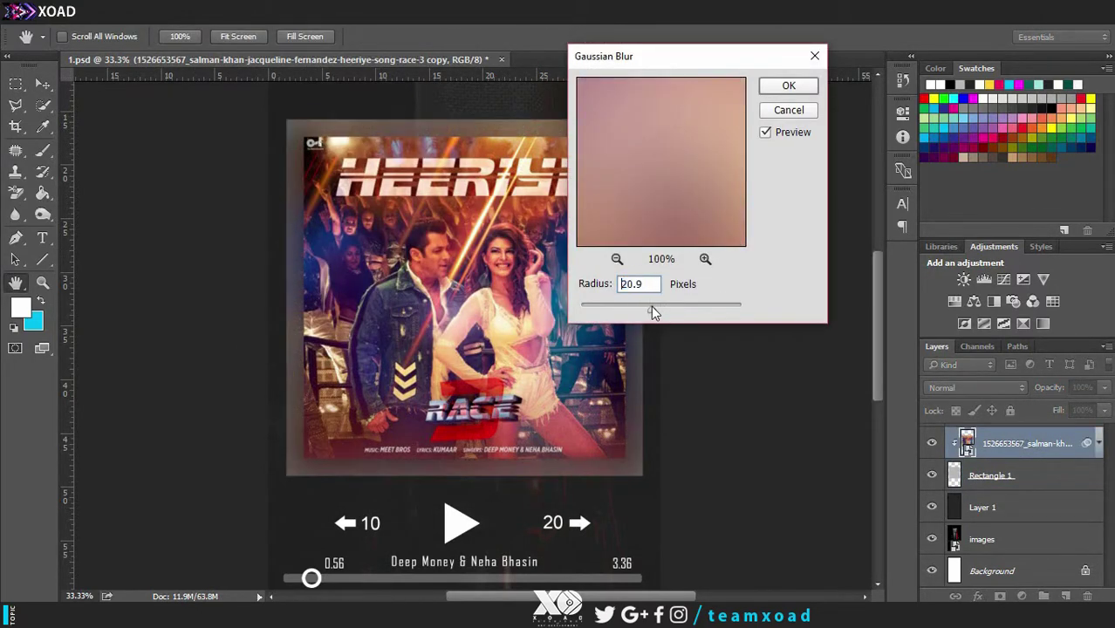
{"action": "key", "text": "Return"}
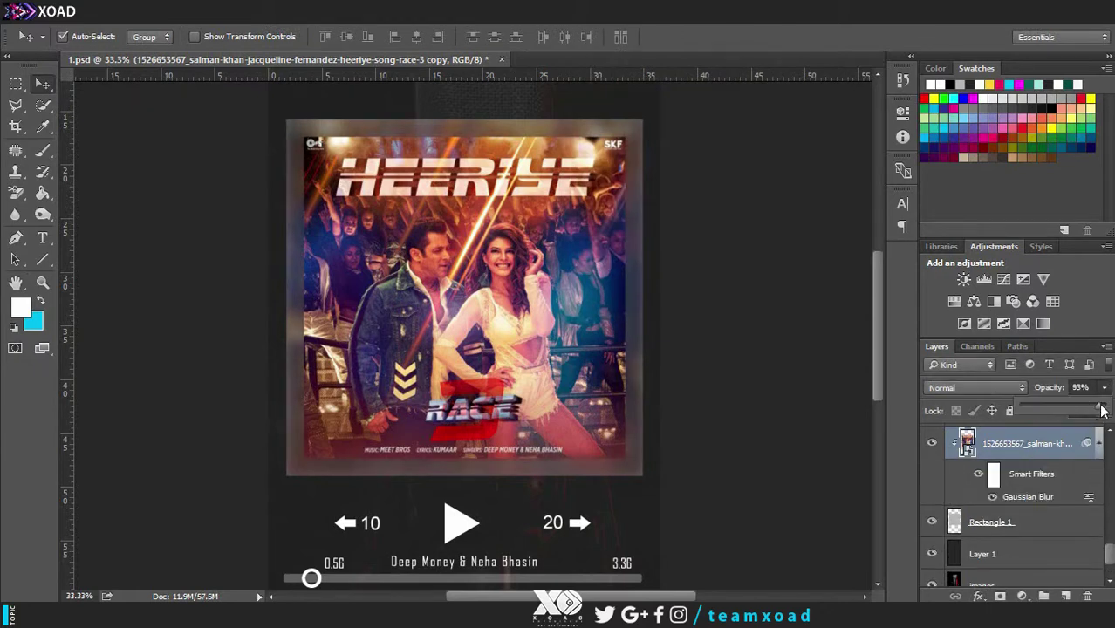
Step: Convert the two clipped cover images and their Rectangle 1 frame layers into one smart object
{"action": "left_click", "coordinate": [991, 522]}
{"action": "left_click", "coordinate": [774, 319]}
{"action": "left_click", "coordinate": [774, 319]}
{"action": "scroll", "coordinate": [631, 347], "scroll_direction": "down", "scroll_amount": 3}
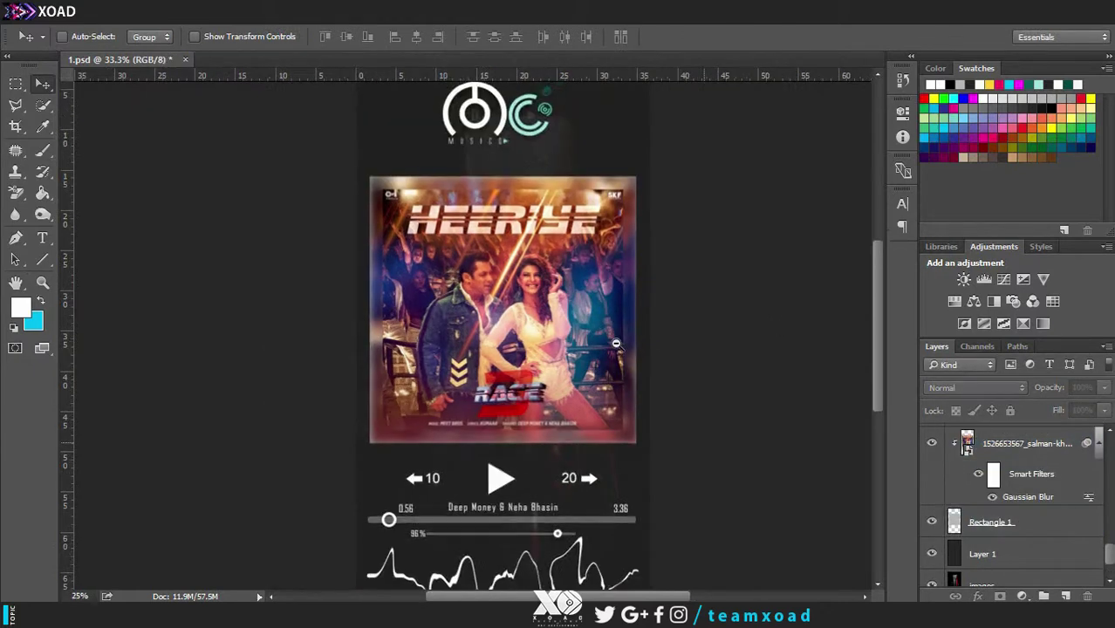
{"action": "scroll", "coordinate": [635, 347], "scroll_direction": "up", "scroll_amount": 1}
{"action": "left_click", "coordinate": [1092, 524]}
{"action": "scroll", "coordinate": [1089, 522], "scroll_direction": "up", "scroll_amount": 3}
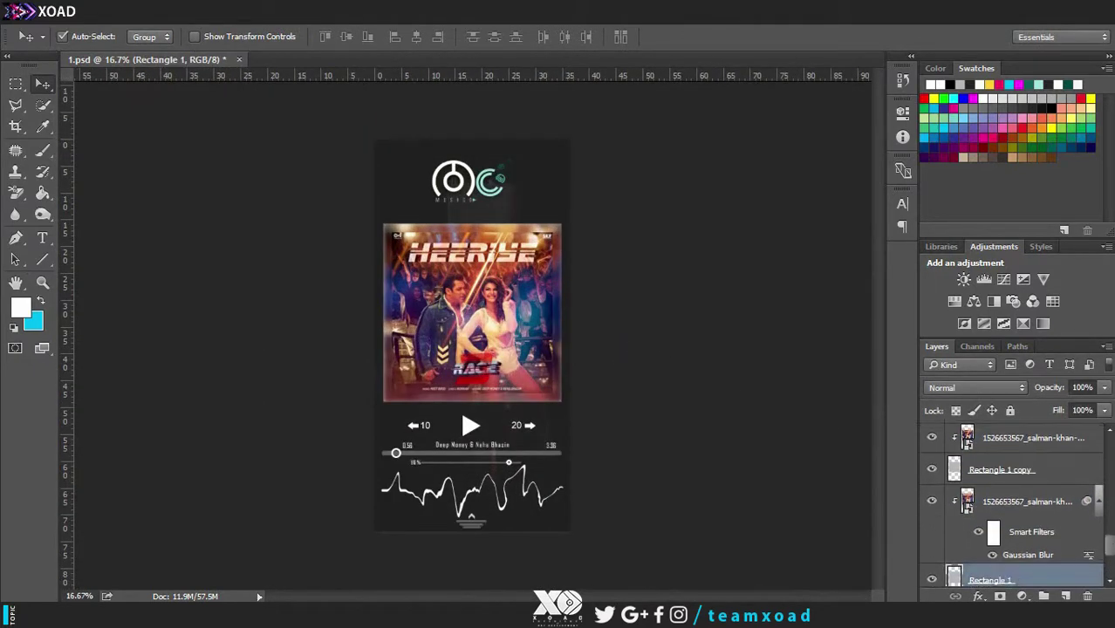
{"action": "left_click", "coordinate": [1059, 505], "text": "shift"}
{"action": "right_click", "coordinate": [1059, 505]}
{"action": "left_click", "coordinate": [873, 239]}
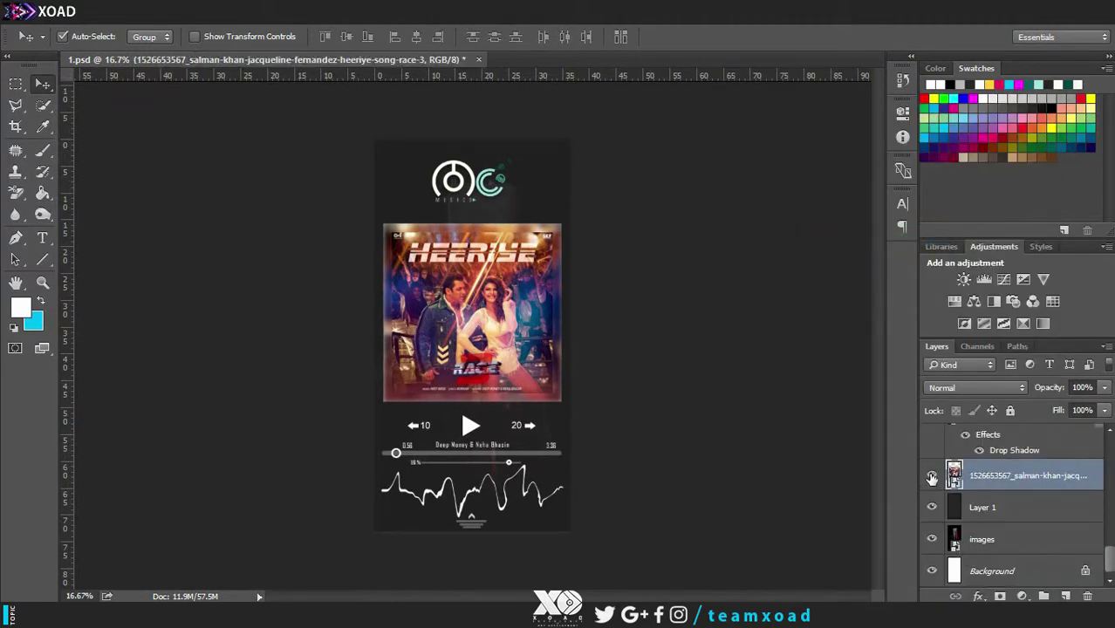
Step: Add a drop shadow to the combined cover smart object
{"action": "double_click", "coordinate": [1096, 475]}
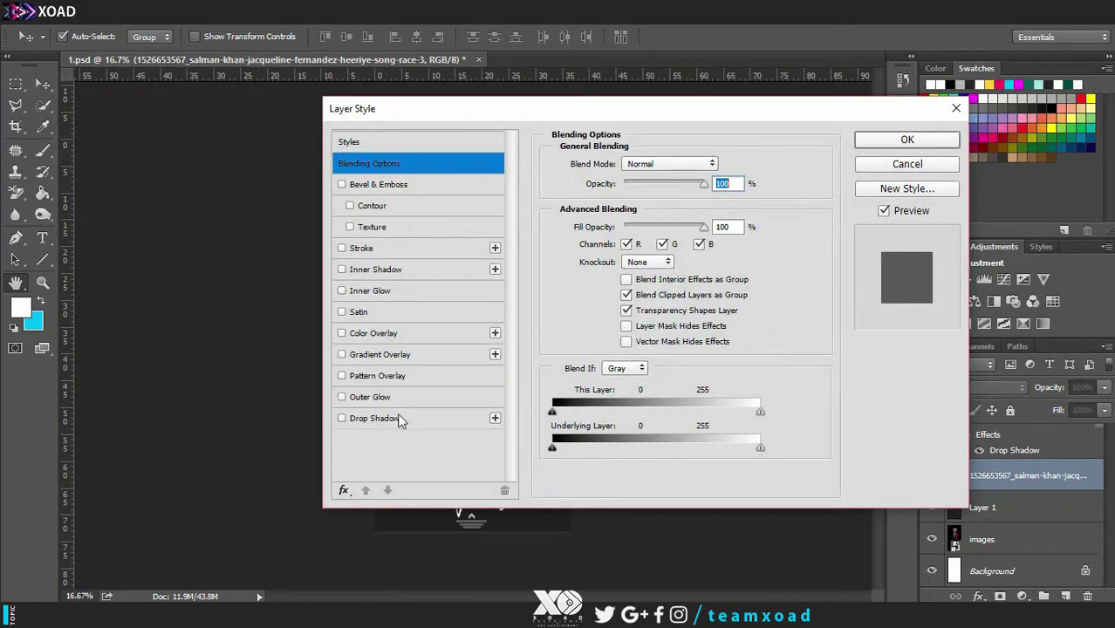
{"action": "left_click", "coordinate": [398, 415]}
{"action": "left_click", "coordinate": [908, 139]}
Step: Convert all playback control, text, slider and waveform layers, from Shape 1 to 3.36, into one smart object
{"action": "scroll", "coordinate": [1110, 565], "scroll_direction": "up", "scroll_amount": 3}
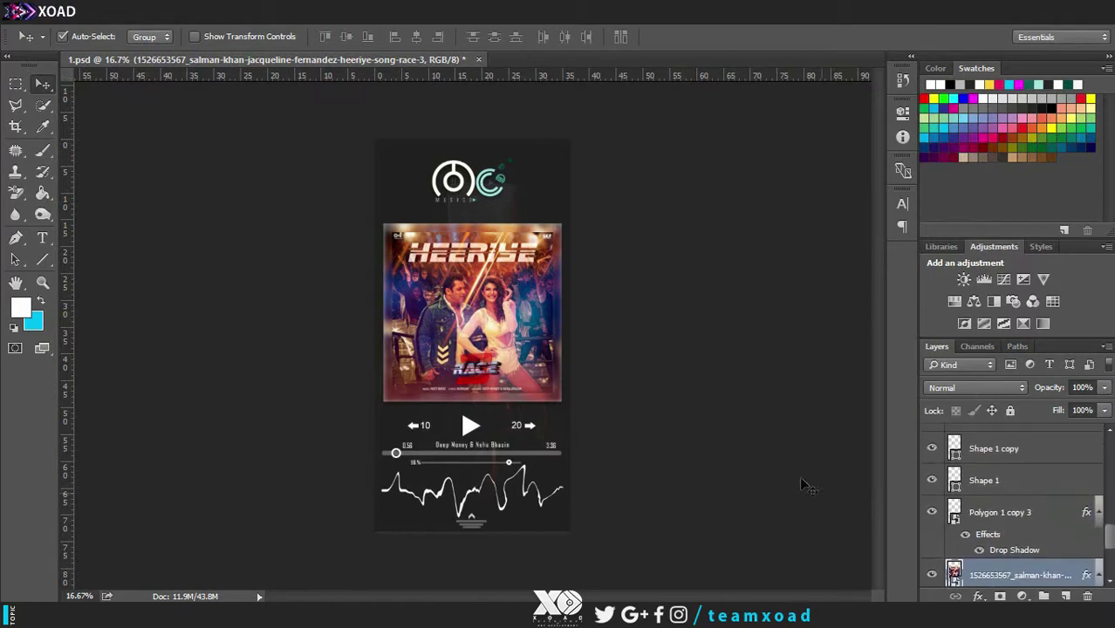
{"action": "left_click_drag", "start_coordinate": [362, 523], "coordinate": [360, 526]}
{"action": "left_click_drag", "start_coordinate": [1110, 537], "coordinate": [1110, 503]}
{"action": "left_click", "coordinate": [1033, 538], "text": "ctrl"}
{"action": "left_click", "coordinate": [1031, 507], "text": "ctrl"}
{"action": "right_click", "coordinate": [1056, 486]}
{"action": "left_click", "coordinate": [901, 285]}
{"action": "left_click", "coordinate": [932, 445]}
{"action": "left_click", "coordinate": [933, 445]}
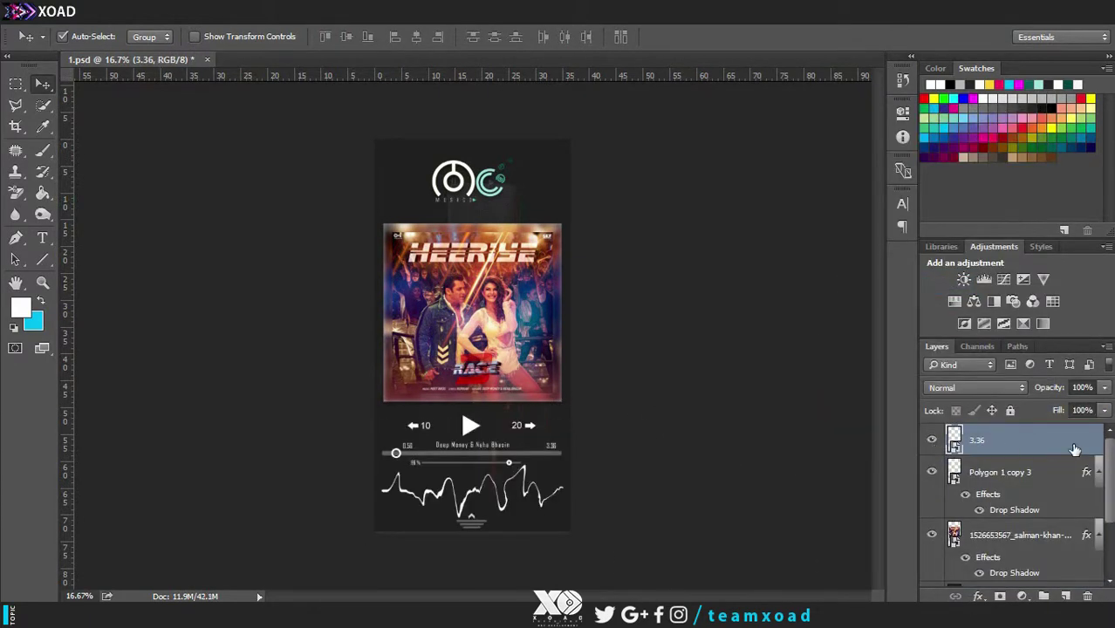
Step: Add a drop shadow to the 3.36 playback controls smart object
{"action": "double_click", "coordinate": [1075, 449]}
{"action": "left_click", "coordinate": [710, 419]}
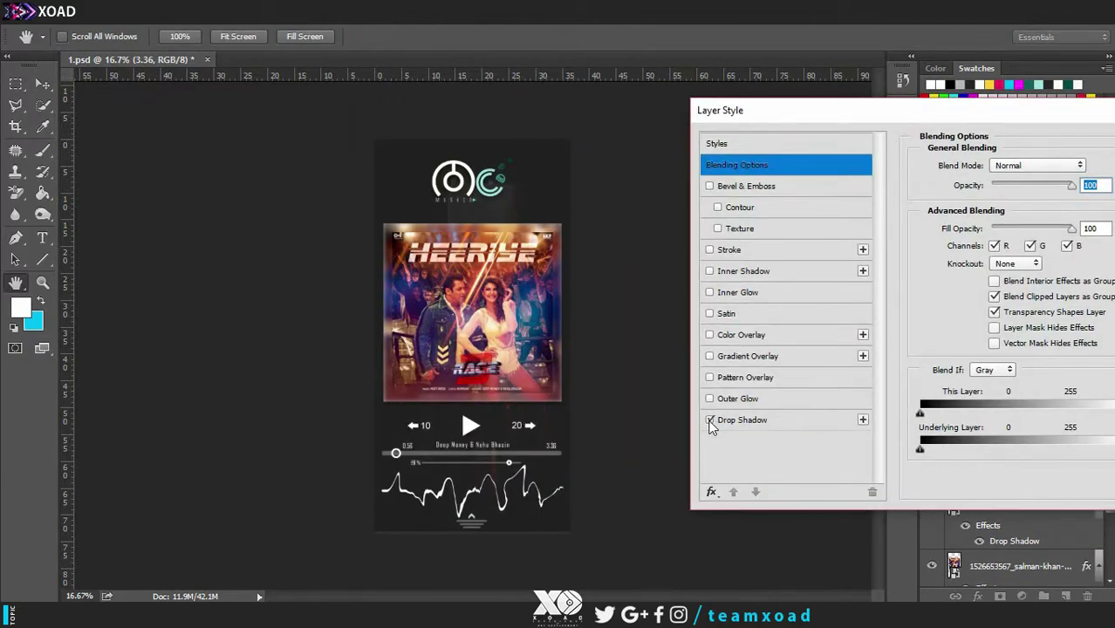
{"action": "left_click_drag", "start_coordinate": [1072, 111], "coordinate": [800, 111]}
{"action": "left_click", "coordinate": [1016, 144]}
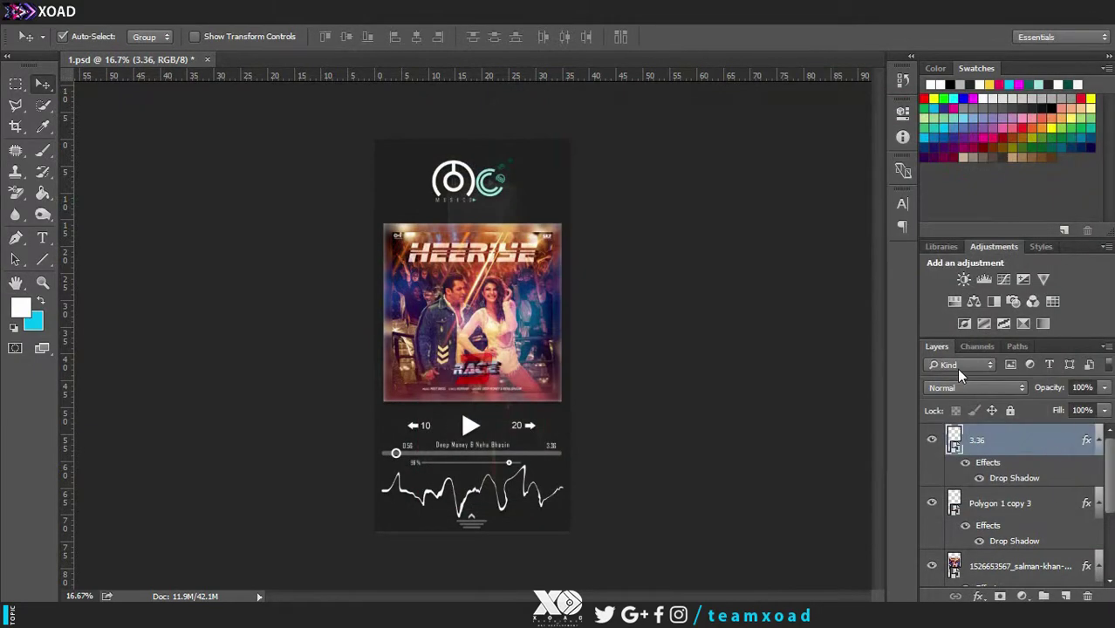
Step: Open the cover smart object's contents and delete the Rectangle 1 copy and Rectangle 1 frame layers
{"action": "left_click", "coordinate": [958, 568]}
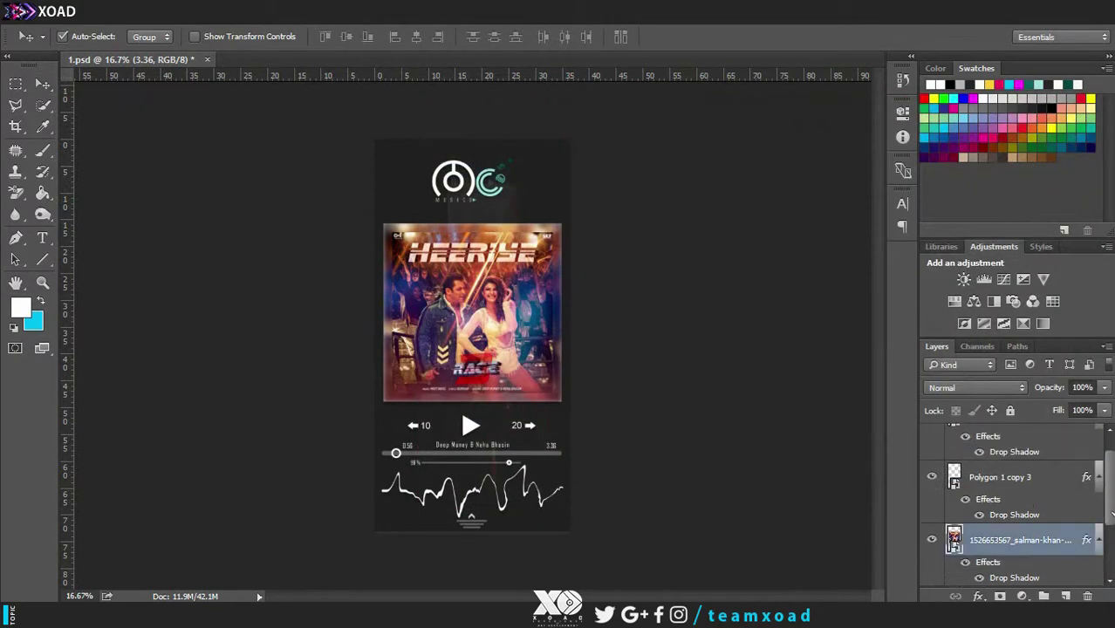
{"action": "double_click", "coordinate": [1080, 540]}
{"action": "left_click", "coordinate": [1015, 164]}
{"action": "double_click", "coordinate": [960, 548]}
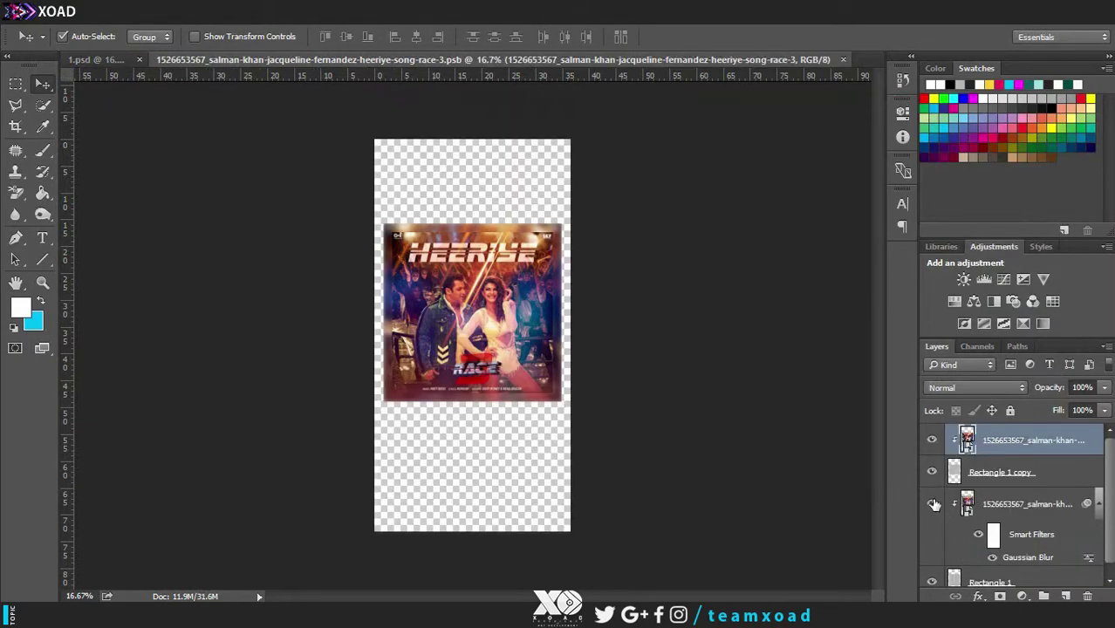
{"action": "left_click", "coordinate": [1010, 479]}
{"action": "key", "text": "Delete"}
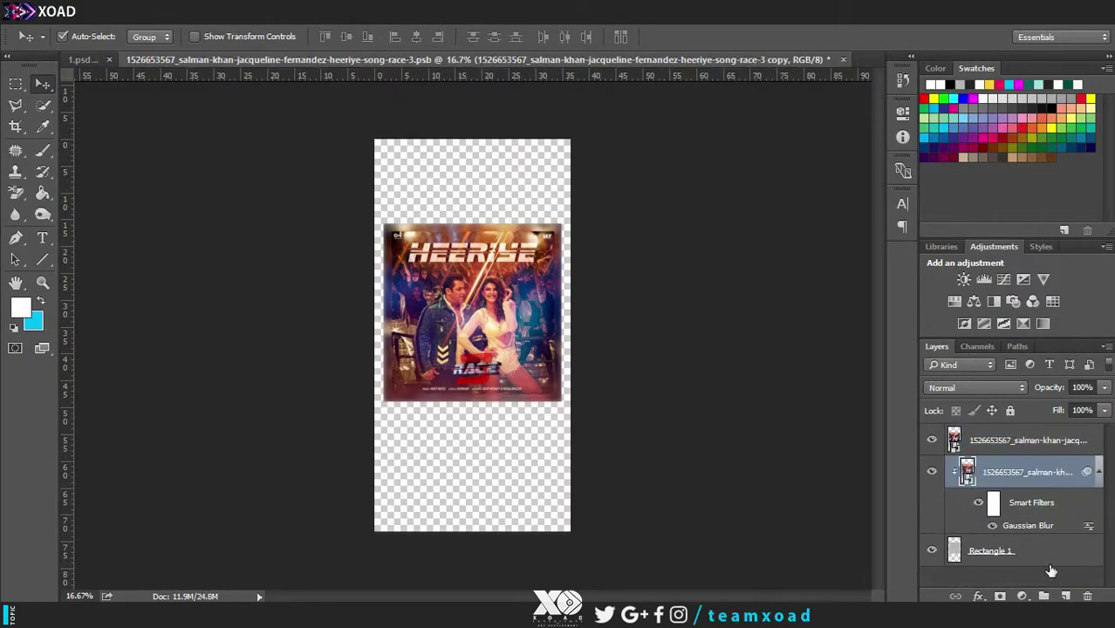
{"action": "left_click", "coordinate": [1036, 556]}
{"action": "key", "text": "Delete"}
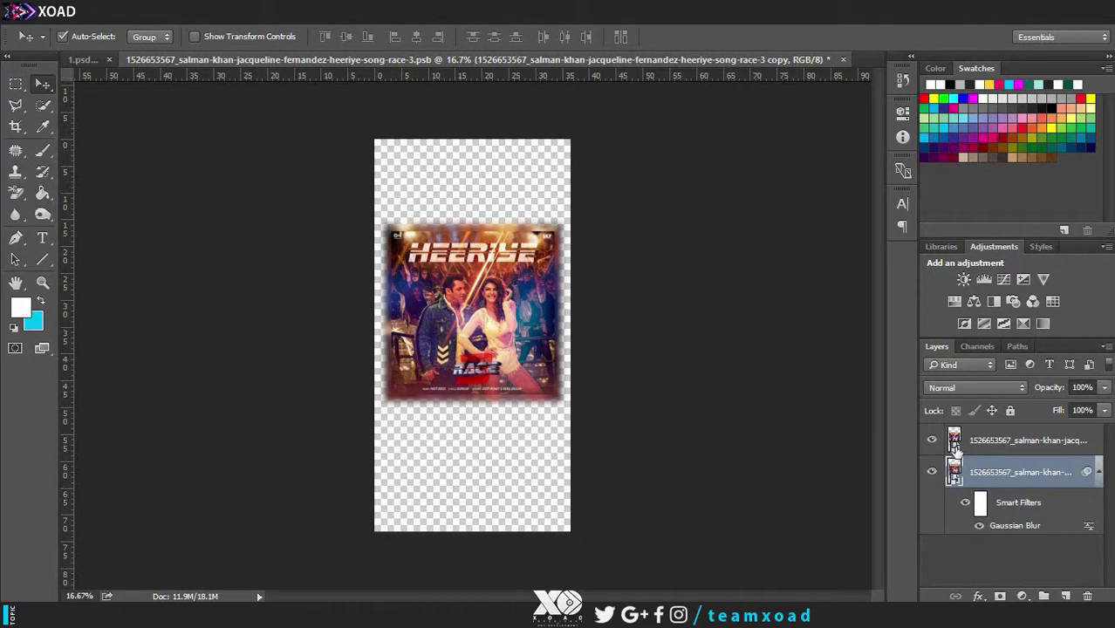
Step: Add a drop shadow to the unblurred cover image, then save and close the smart object's contents
{"action": "left_click", "coordinate": [959, 445]}
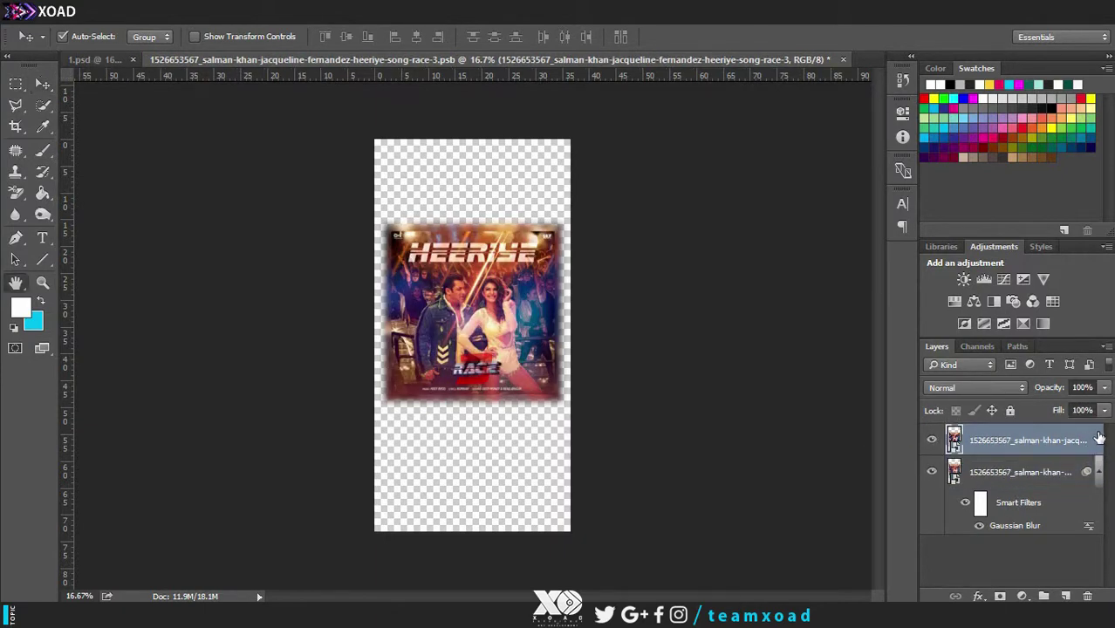
{"action": "double_click", "coordinate": [1099, 438]}
{"action": "left_click", "coordinate": [520, 421]}
{"action": "left_click_drag", "start_coordinate": [926, 113], "coordinate": [864, 133]}
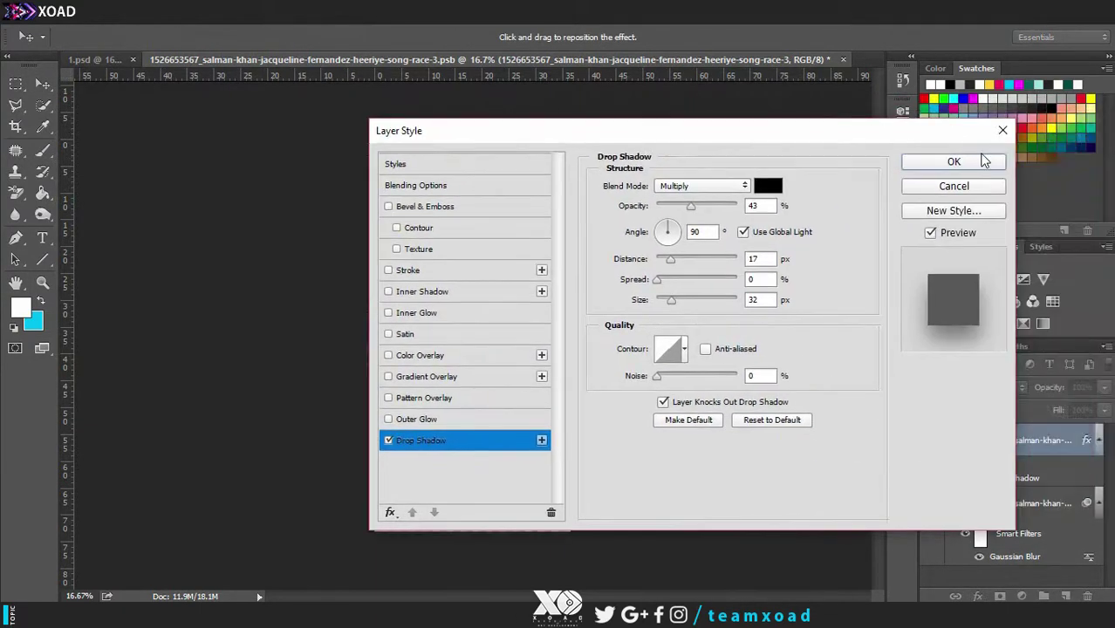
{"action": "left_click", "coordinate": [954, 161]}
{"action": "left_click", "coordinate": [843, 59]}
{"action": "key", "text": "Return"}
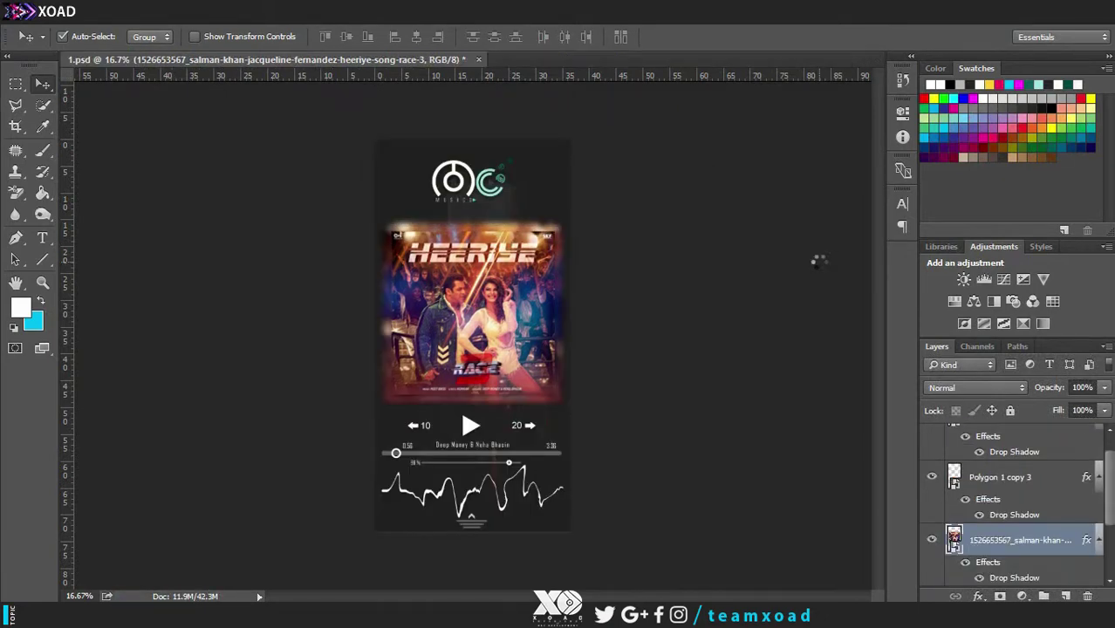
Step: Switch to the browser and look through Adobe Color's most popular themes of the month for a teal-green palette
{"action": "key", "text": "ctrl+plus"}
{"action": "mouse_move", "coordinate": [876, 305]}
{"action": "left_mouse_down"}
{"action": "mouse_move", "coordinate": [874, 328]}
{"action": "mouse_move", "coordinate": [877, 315]}
{"action": "left_mouse_up"}
{"action": "left_click_drag", "start_coordinate": [876, 377], "coordinate": [877, 358]}
{"action": "key", "text": "alt+Tab"}
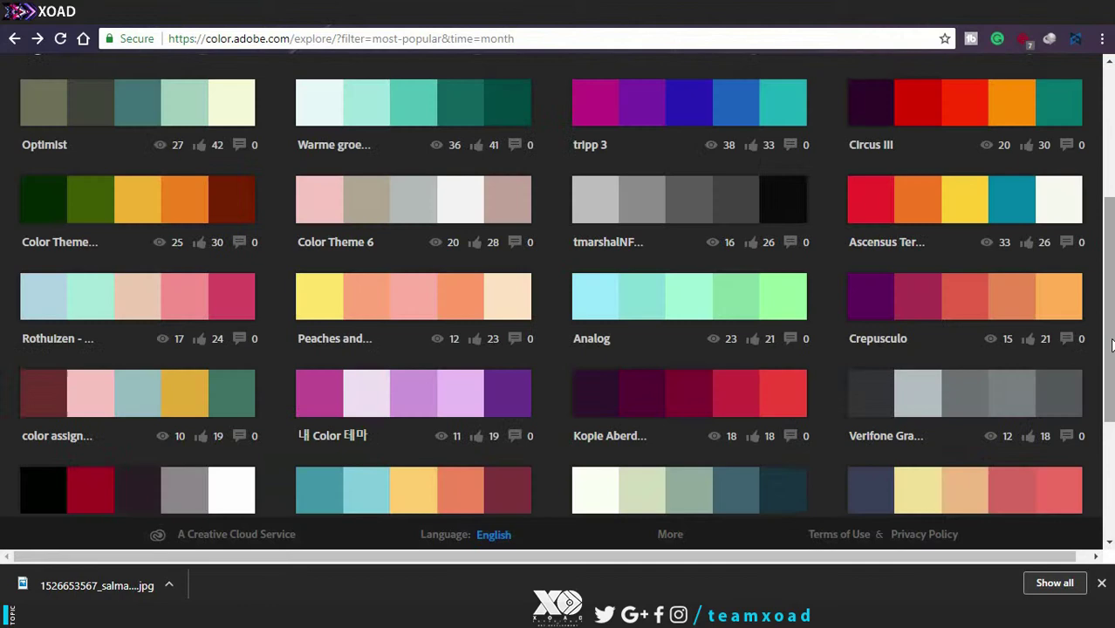
{"action": "left_click_drag", "start_coordinate": [1110, 345], "coordinate": [1112, 397]}
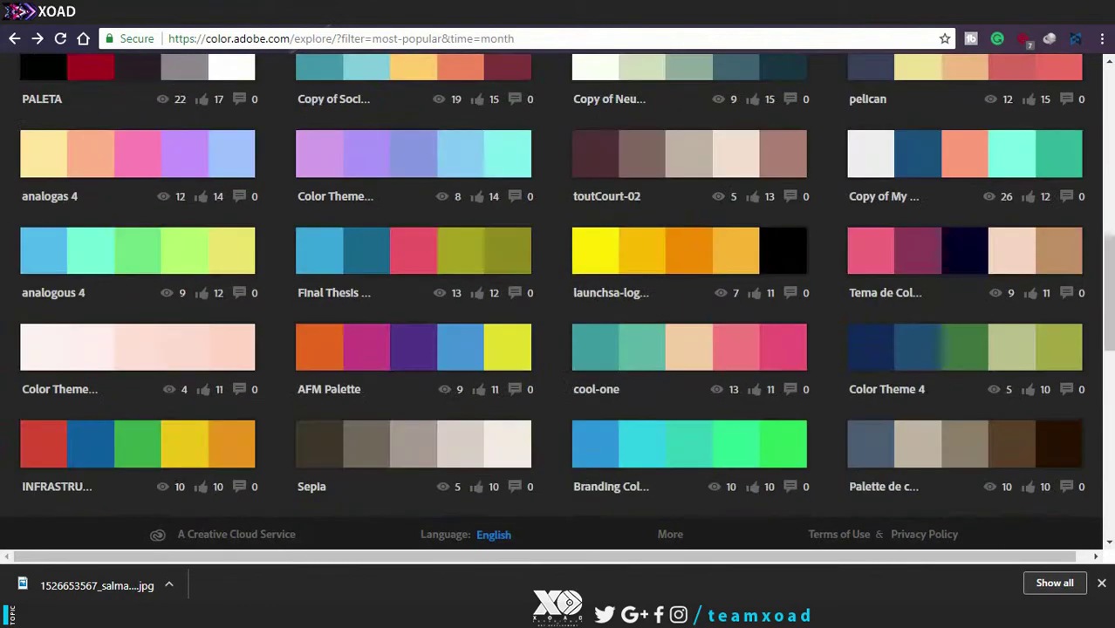
{"action": "scroll", "coordinate": [307, 461], "scroll_direction": "up", "scroll_amount": 8}
{"action": "scroll", "coordinate": [307, 461], "scroll_direction": "down", "scroll_amount": 1}
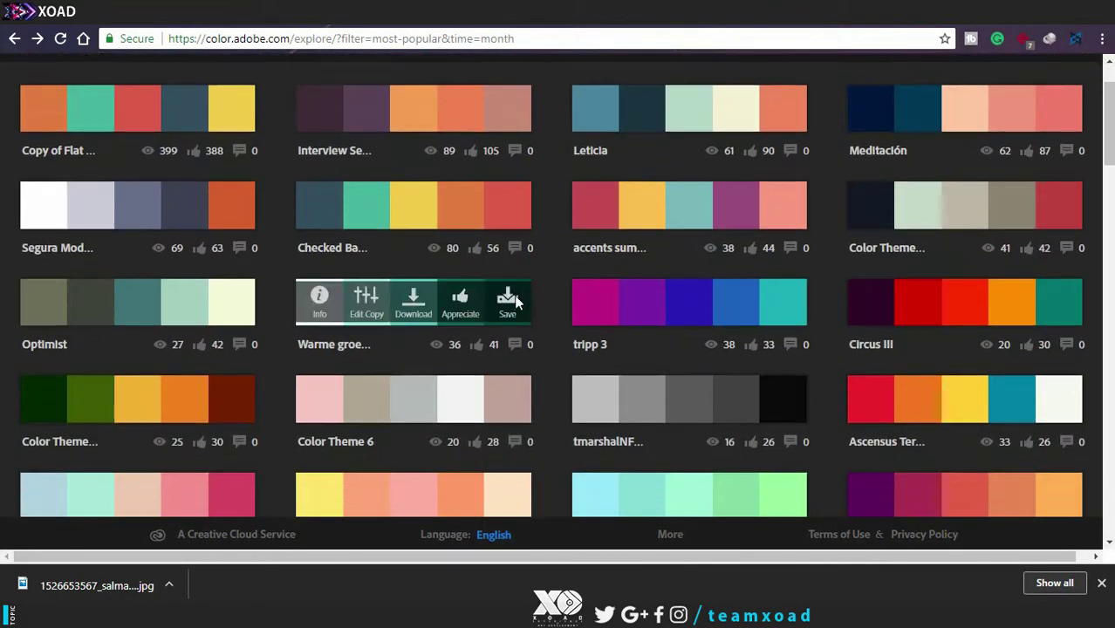
Step: Place Screenshot (991) from the OneDrive Pictures Screenshots folder into the 1.psd design
{"action": "left_click", "coordinate": [133, 615]}
{"action": "left_click", "coordinate": [60, 201]}
{"action": "double_click", "coordinate": [269, 117]}
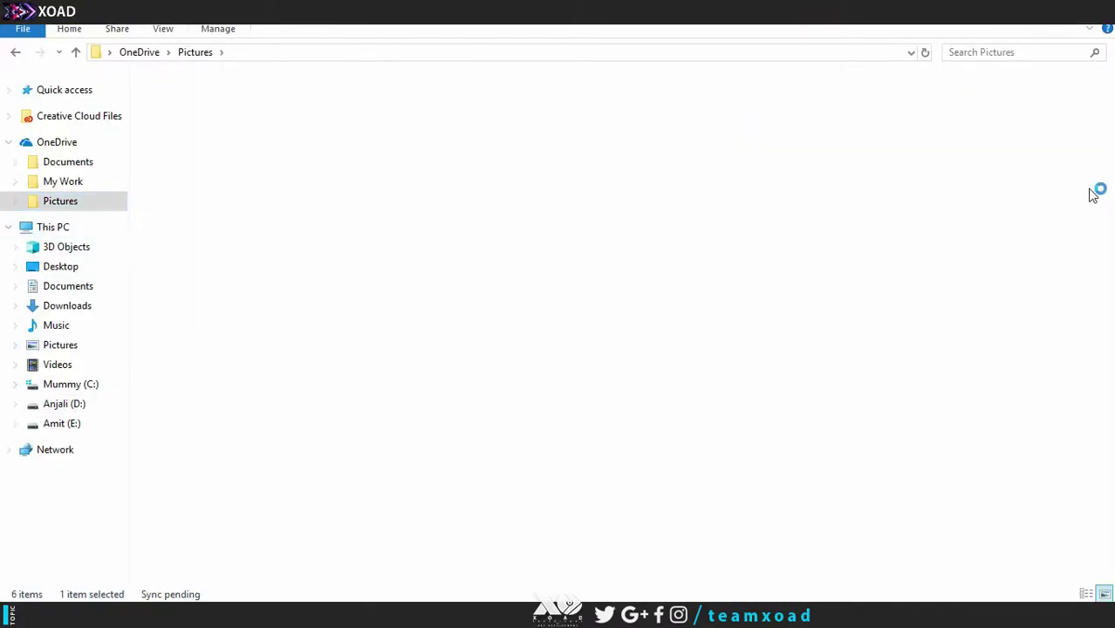
{"action": "left_click_drag", "start_coordinate": [1109, 99], "coordinate": [1109, 558]}
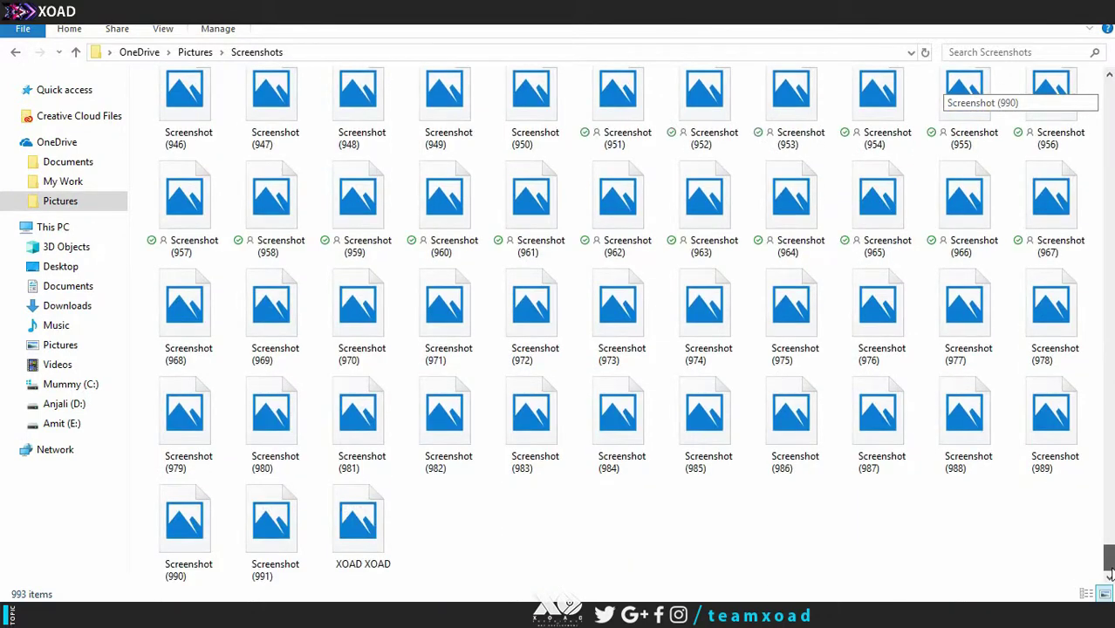
{"action": "left_click", "coordinate": [274, 528]}
{"action": "left_click_drag", "start_coordinate": [271, 528], "coordinate": [253, 251]}
{"action": "left_click_drag", "start_coordinate": [494, 306], "coordinate": [476, 193]}
{"action": "key", "text": "Return"}
Step: Rasterize the Screenshot (991) layer and delete everything outside the teal-green palette, then deselect
{"action": "key", "text": "m"}
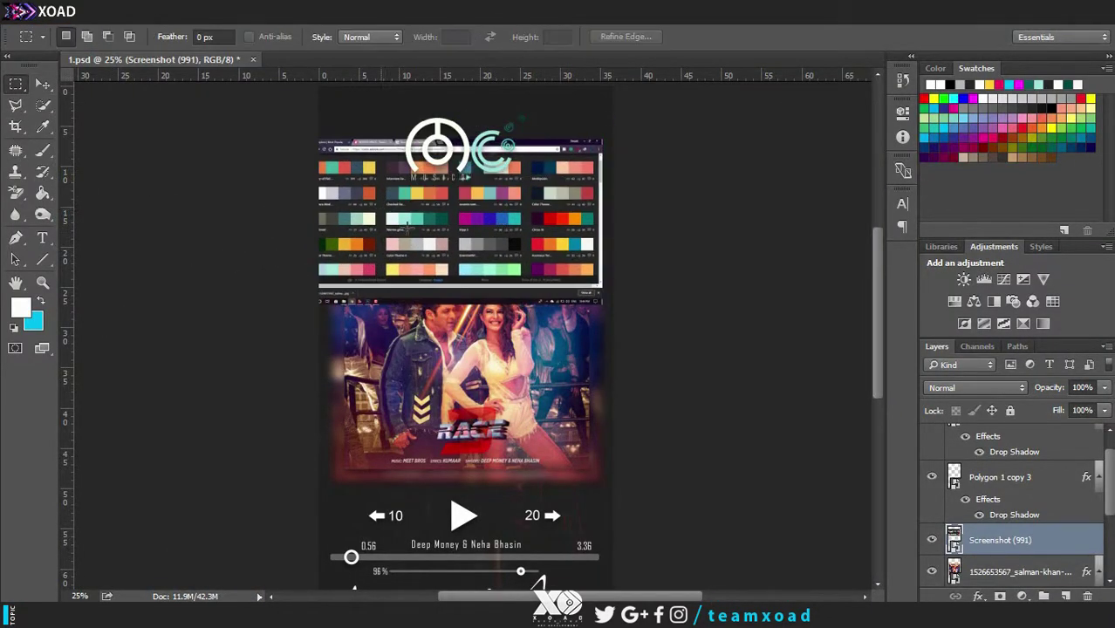
{"action": "left_click_drag", "start_coordinate": [454, 233], "coordinate": [453, 233]}
{"action": "right_click", "coordinate": [449, 218]}
{"action": "left_click", "coordinate": [486, 249]}
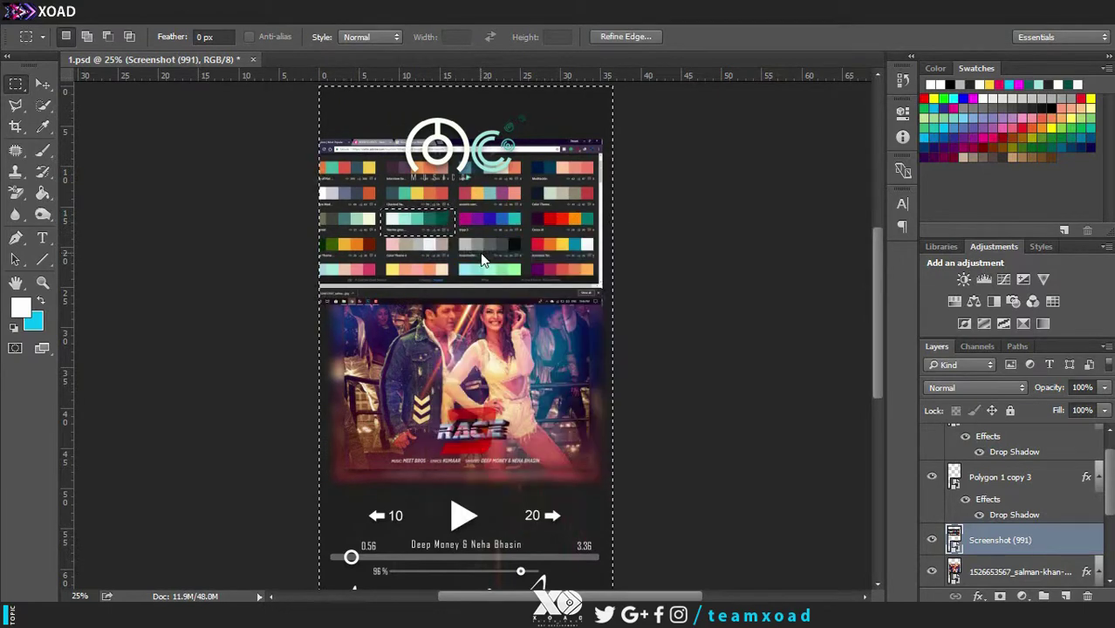
{"action": "right_click", "coordinate": [1000, 540]}
{"action": "left_click", "coordinate": [907, 306]}
{"action": "key", "text": "Delete"}
{"action": "key", "text": "ctrl+d"}
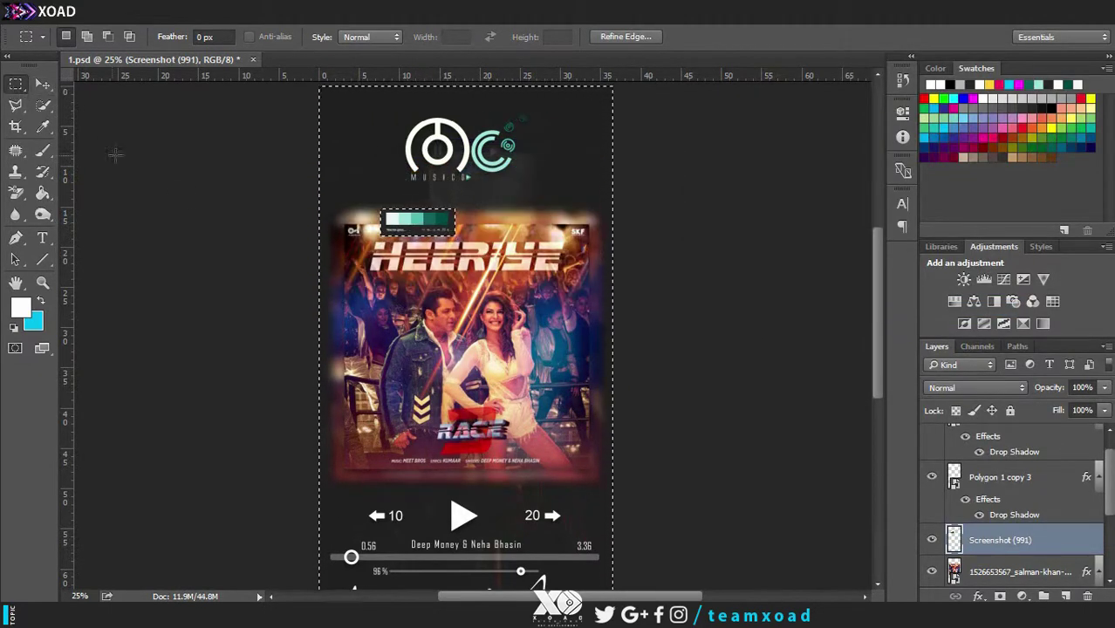
Step: Erase the leftover screenshot strip beside the palette and move the palette just above the cover image
{"action": "key", "text": "v"}
{"action": "mouse_move", "coordinate": [419, 220]}
{"action": "left_mouse_down"}
{"action": "mouse_move", "coordinate": [502, 187]}
{"action": "mouse_move", "coordinate": [524, 299]}
{"action": "left_mouse_up"}
{"action": "right_click", "coordinate": [17, 194]}
{"action": "left_click", "coordinate": [77, 190]}
{"action": "right_click", "coordinate": [439, 164]}
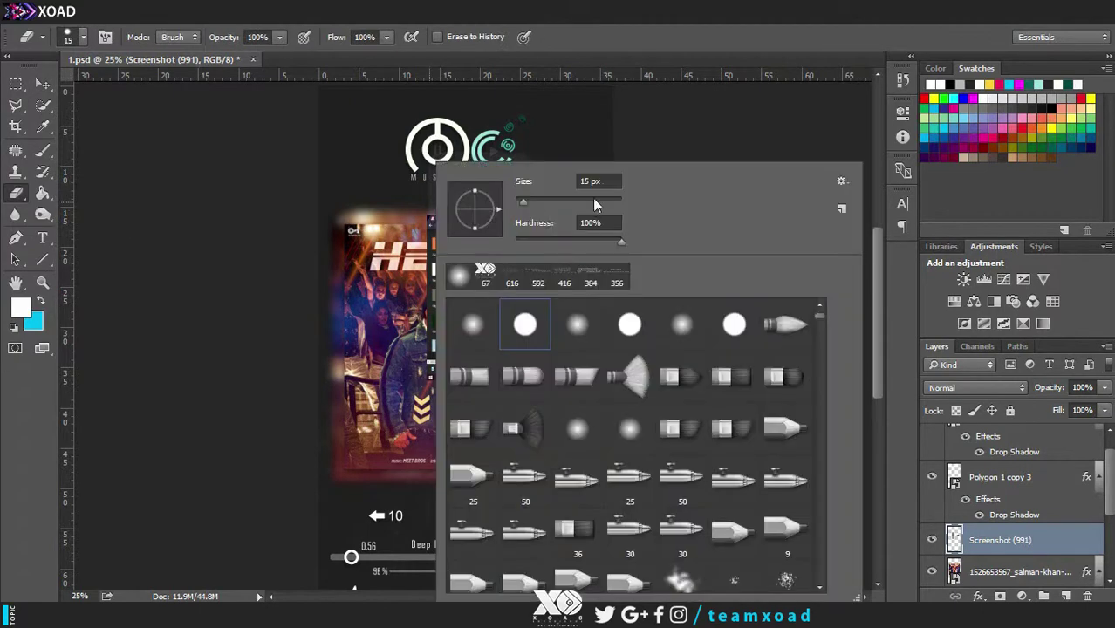
{"action": "left_click_drag", "start_coordinate": [529, 201], "coordinate": [550, 201]}
{"action": "key", "text": "Return"}
{"action": "left_click_drag", "start_coordinate": [434, 218], "coordinate": [433, 332]}
{"action": "left_click", "coordinate": [37, 87]}
{"action": "left_click_drag", "start_coordinate": [531, 299], "coordinate": [393, 203]}
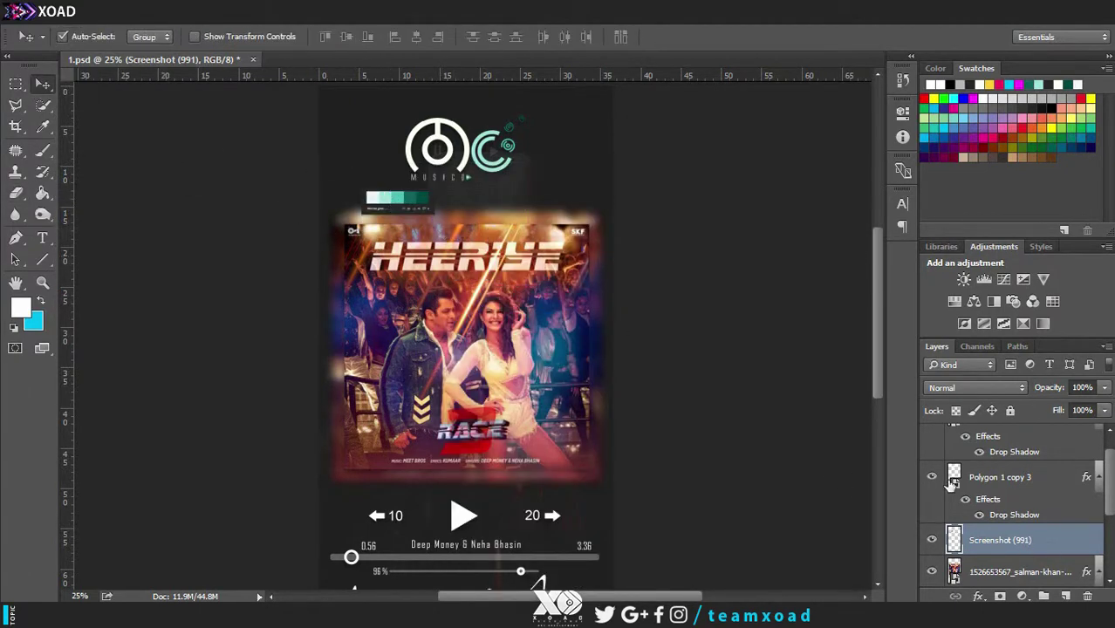
{"action": "double_click", "coordinate": [953, 484]}
{"action": "left_click", "coordinate": [174, 60]}
{"action": "left_click", "coordinate": [534, 59]}
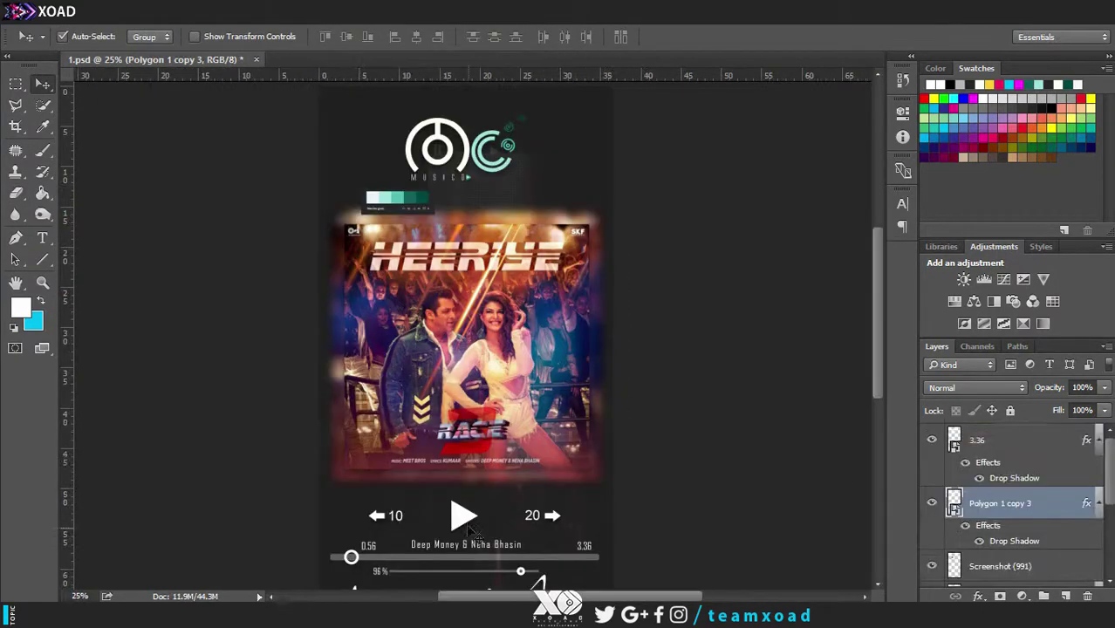
Step: Open the 3.36 smart object's contents and add a layer filled with dark grey beneath all the white shapes
{"action": "double_click", "coordinate": [953, 440]}
{"action": "scroll", "coordinate": [1019, 541], "scroll_direction": "down", "scroll_amount": 5}
{"action": "left_click", "coordinate": [1066, 596]}
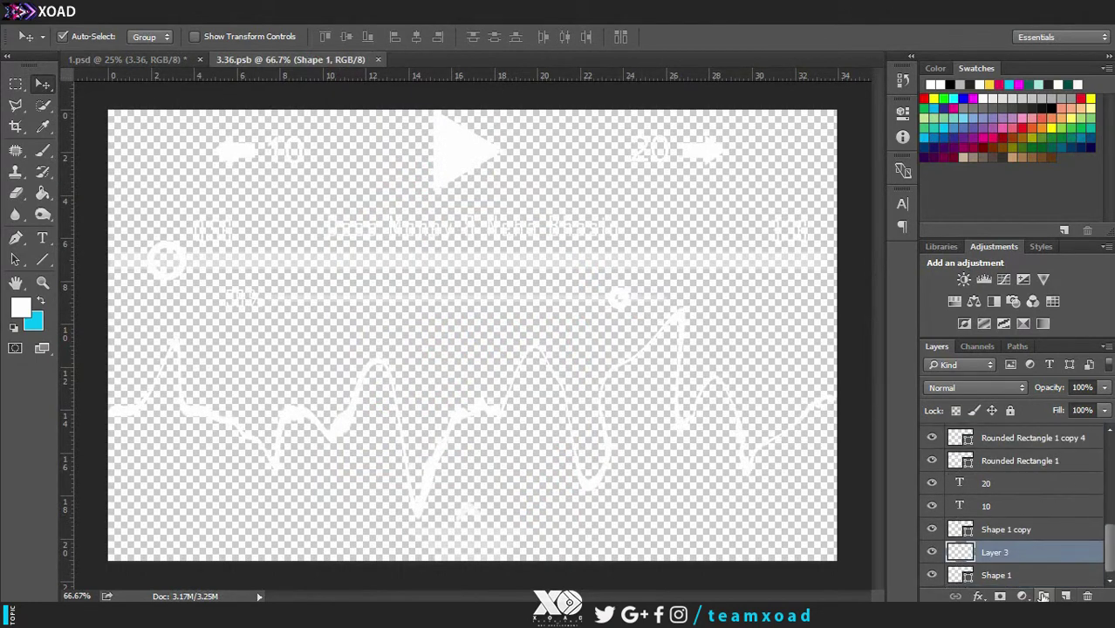
{"action": "left_click", "coordinate": [43, 193]}
{"action": "left_click", "coordinate": [244, 318]}
Step: Bring the teal-green palette snippet from 1.psd into the 3.36.psb contents, near the back-10 arrow
{"action": "left_click", "coordinate": [42, 85]}
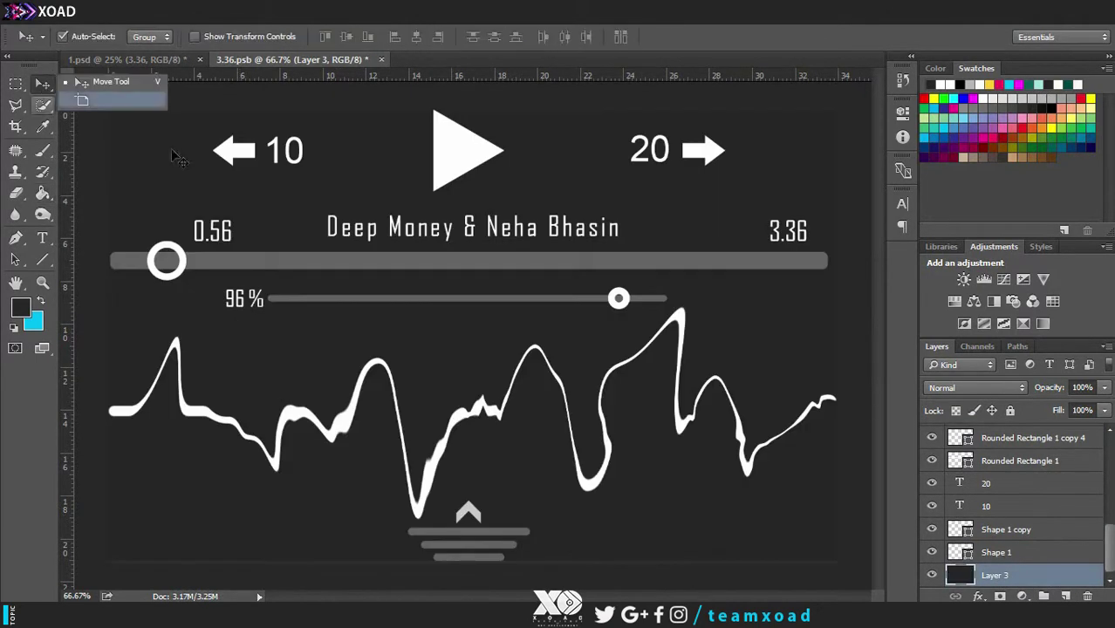
{"action": "left_click", "coordinate": [131, 60]}
{"action": "mouse_move", "coordinate": [392, 202]}
{"action": "left_mouse_down"}
{"action": "mouse_move", "coordinate": [332, 66]}
{"action": "mouse_move", "coordinate": [321, 201]}
{"action": "mouse_move", "coordinate": [273, 207]}
{"action": "mouse_move", "coordinate": [201, 185]}
{"action": "left_mouse_up"}
Step: Give the long song progress bar, Rounded Rectangle 1, a Color Overlay of #9fe3dd sampled from the palette
{"action": "left_click", "coordinate": [1045, 450]}
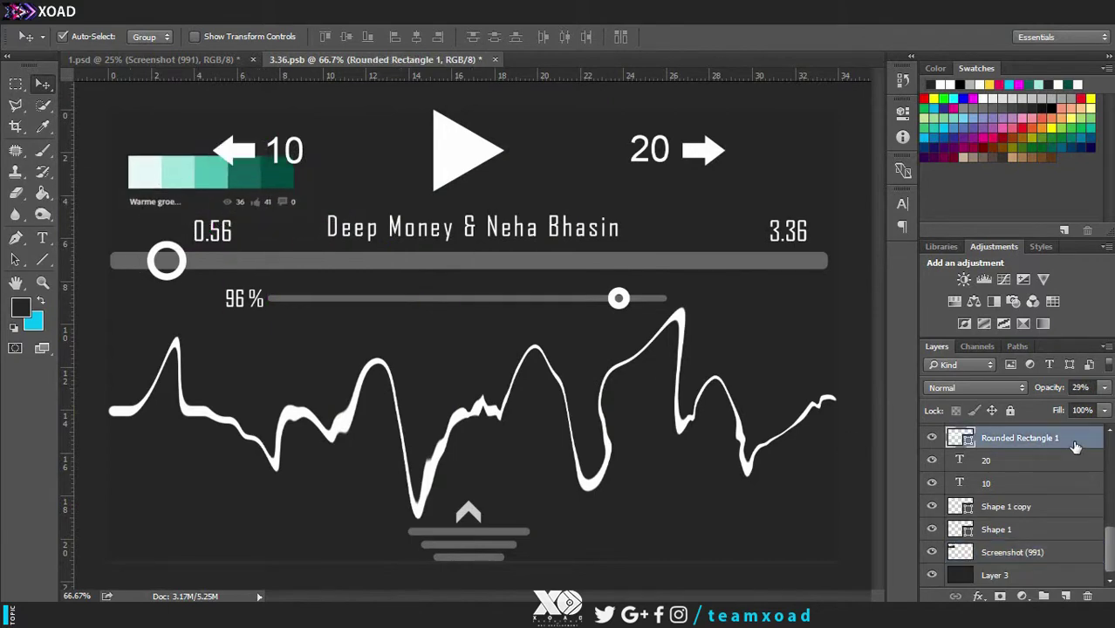
{"action": "double_click", "coordinate": [1075, 446]}
{"action": "left_click", "coordinate": [452, 357]}
{"action": "left_click", "coordinate": [769, 185]}
{"action": "left_click", "coordinate": [180, 171]}
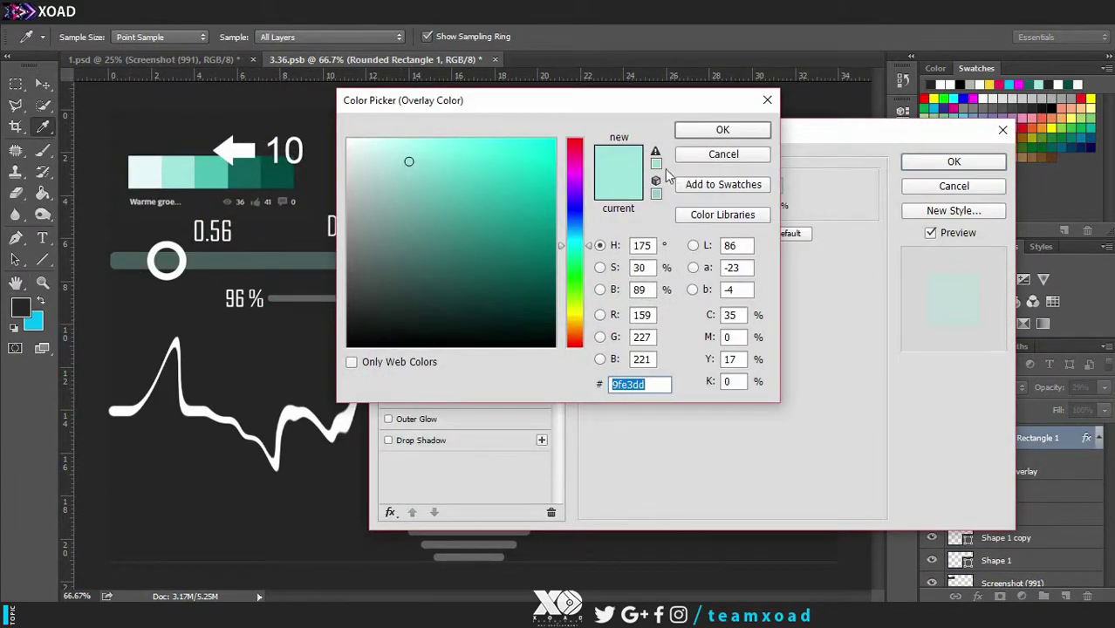
{"action": "left_click", "coordinate": [723, 130]}
{"action": "left_click", "coordinate": [954, 162]}
Step: Give the song progress bar's round knob, Ellipse 1, a Color Overlay in the palette's lightest tint
{"action": "left_click", "coordinate": [183, 263]}
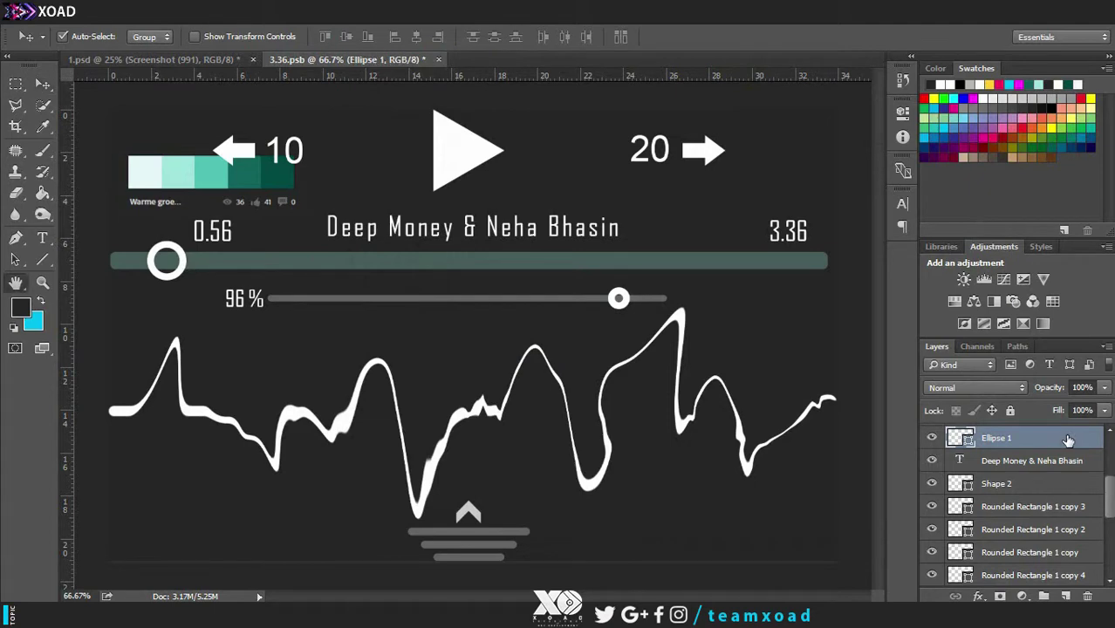
{"action": "double_click", "coordinate": [1068, 441]}
{"action": "left_click", "coordinate": [419, 356]}
{"action": "left_click", "coordinate": [781, 184]}
{"action": "left_click", "coordinate": [225, 166]}
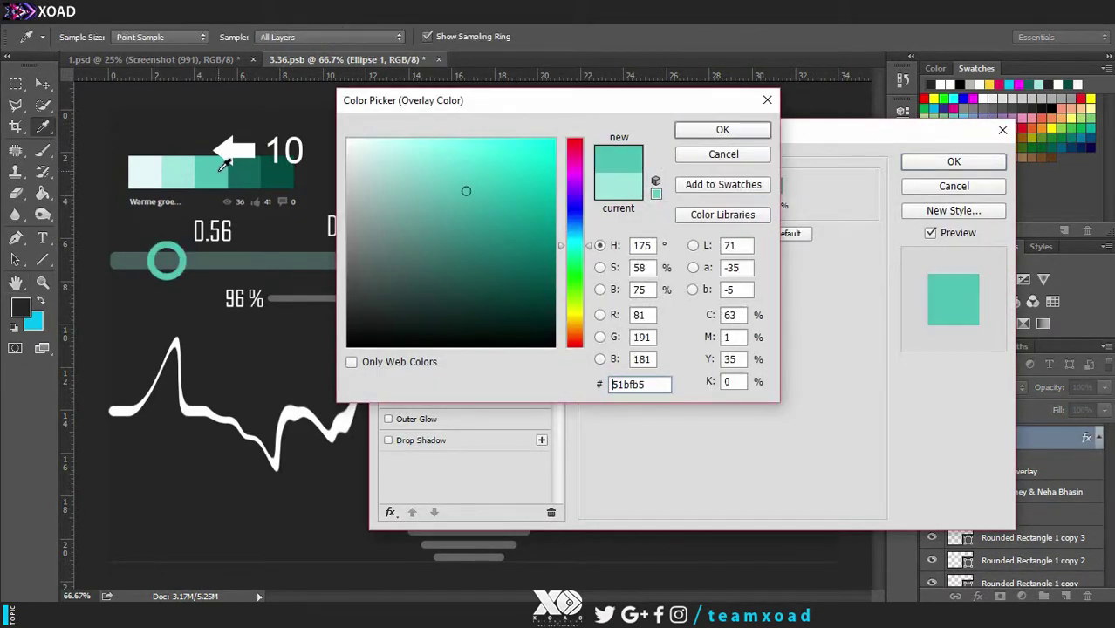
{"action": "left_click", "coordinate": [145, 177]}
{"action": "left_click", "coordinate": [728, 131]}
{"action": "left_click", "coordinate": [954, 162]}
Step: Give the thin bar beside the 96 % text a Color Overlay of #9fe3dd sampled from the palette
{"action": "left_click", "coordinate": [584, 300]}
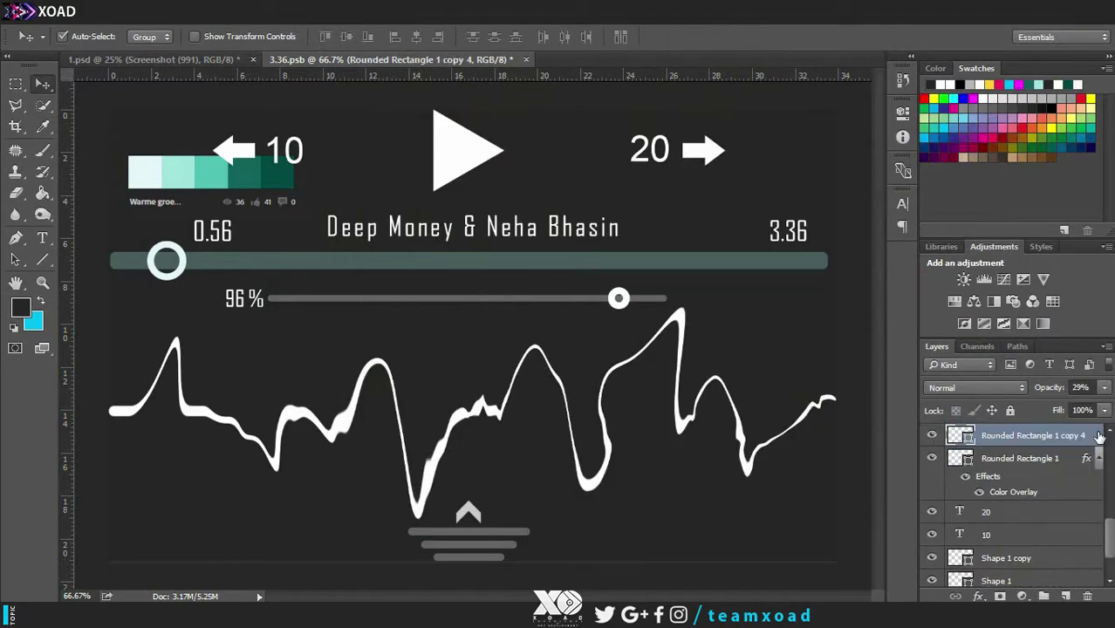
{"action": "double_click", "coordinate": [1100, 437]}
{"action": "left_click", "coordinate": [419, 356]}
{"action": "left_click", "coordinate": [781, 185]}
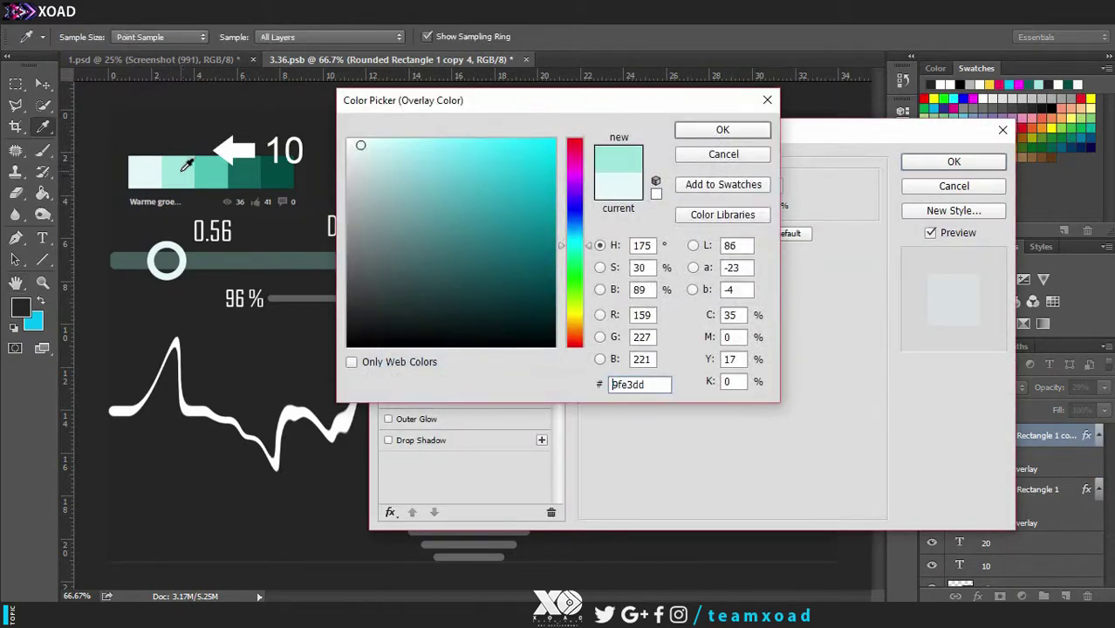
{"action": "left_click", "coordinate": [179, 172]}
{"action": "left_click", "coordinate": [723, 131]}
{"action": "key", "text": "Return"}
Step: Give the volume bar's round knob, Ellipse 1 copy, a Color Overlay of #51bfb5 sampled from the palette
{"action": "key", "text": "v"}
{"action": "left_click", "coordinate": [1063, 469]}
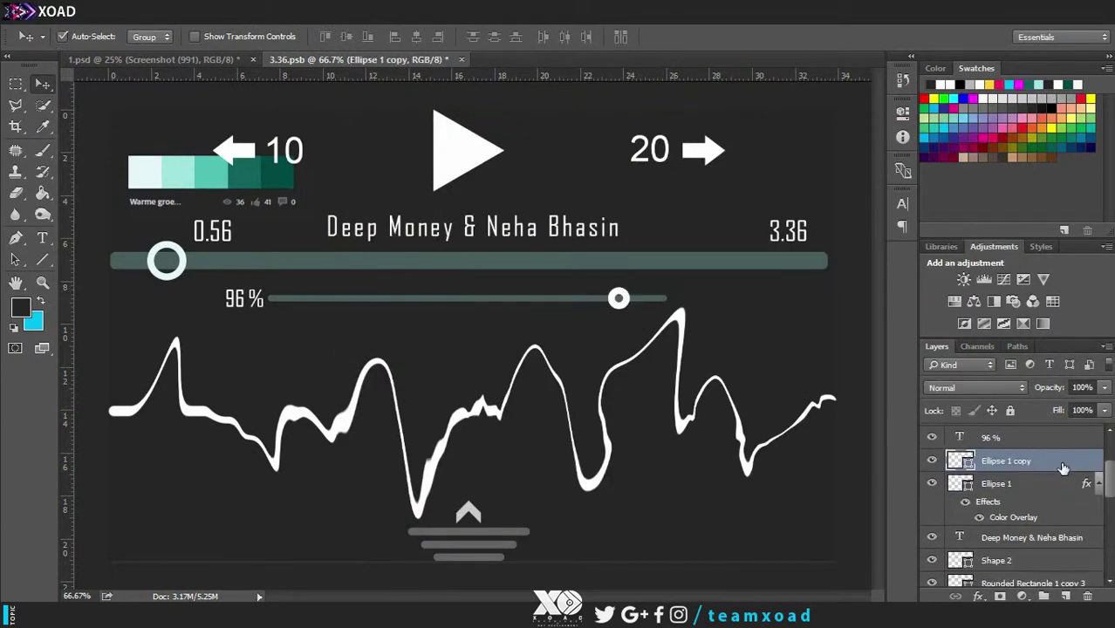
{"action": "double_click", "coordinate": [1063, 469]}
{"action": "left_click_drag", "start_coordinate": [471, 132], "coordinate": [831, 133]}
{"action": "left_click", "coordinate": [791, 355]}
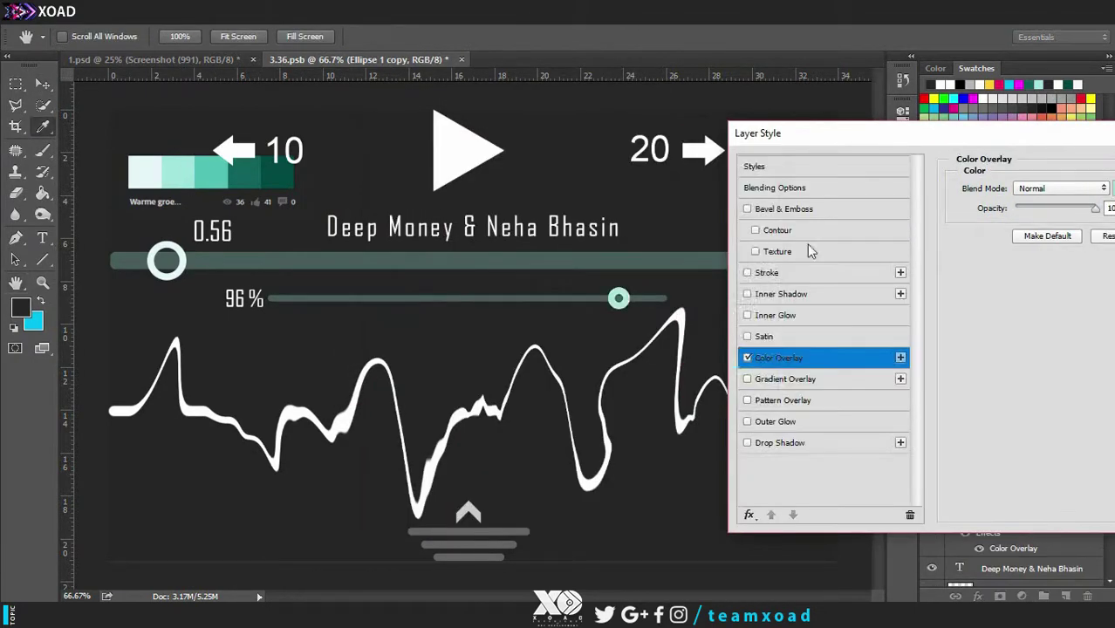
{"action": "left_click", "coordinate": [1112, 187]}
{"action": "left_click", "coordinate": [172, 173]}
{"action": "left_click_drag", "start_coordinate": [451, 105], "coordinate": [882, 150]}
{"action": "left_click", "coordinate": [207, 164]}
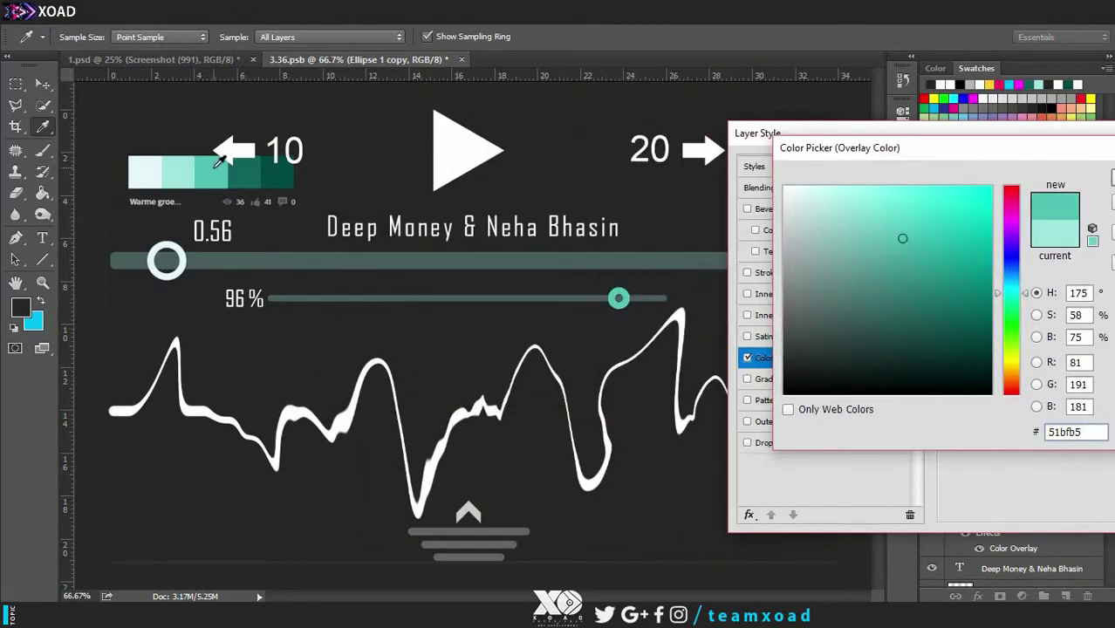
{"action": "left_click", "coordinate": [221, 163]}
{"action": "key", "text": "Return"}
{"action": "key", "text": "Return"}
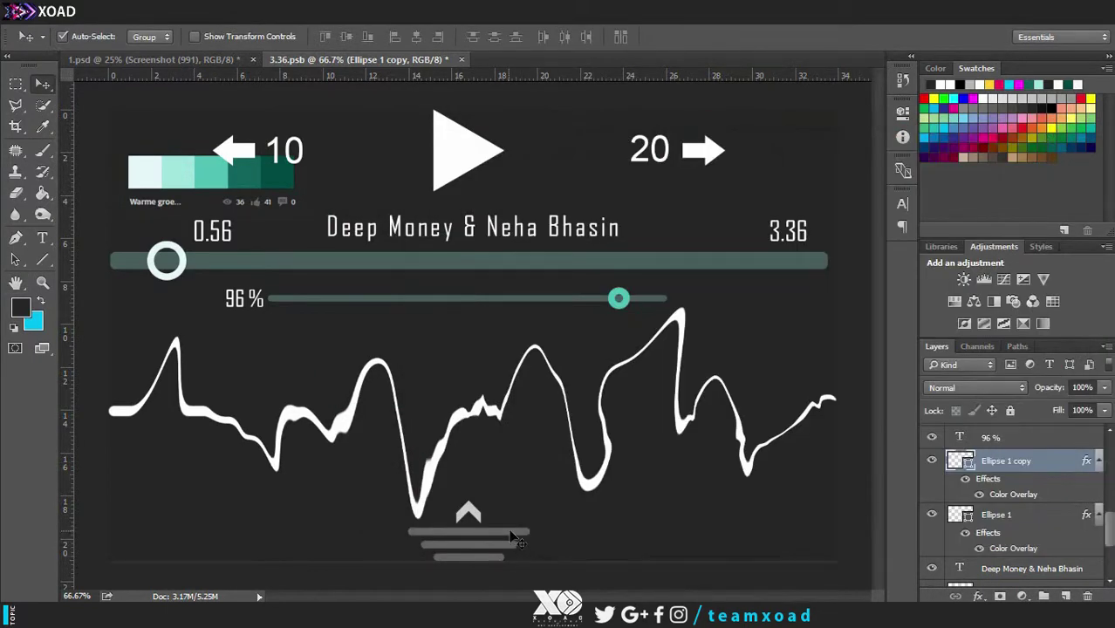
Step: Combine the three short bars under the chevron into a single layer
{"action": "left_click", "coordinate": [515, 533]}
{"action": "left_click", "coordinate": [507, 545], "text": "shift"}
{"action": "left_click", "coordinate": [499, 558], "text": "shift"}
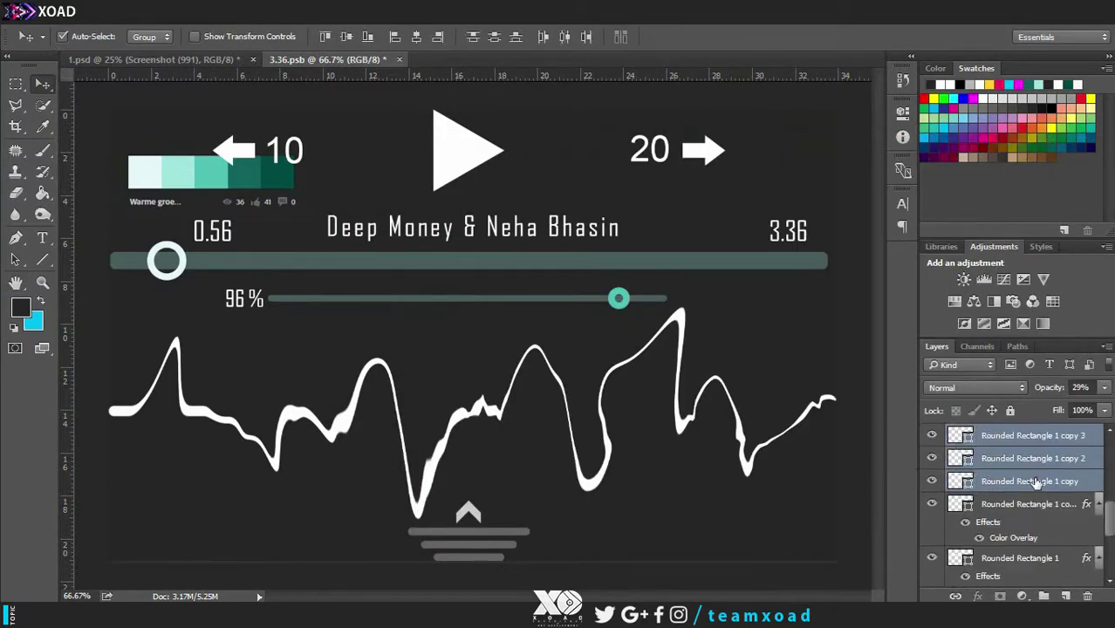
{"action": "left_click", "coordinate": [851, 546]}
{"action": "left_click", "coordinate": [485, 532]}
{"action": "left_click", "coordinate": [484, 546], "text": "shift"}
{"action": "left_click", "coordinate": [492, 556], "text": "shift"}
{"action": "right_click", "coordinate": [1010, 458]}
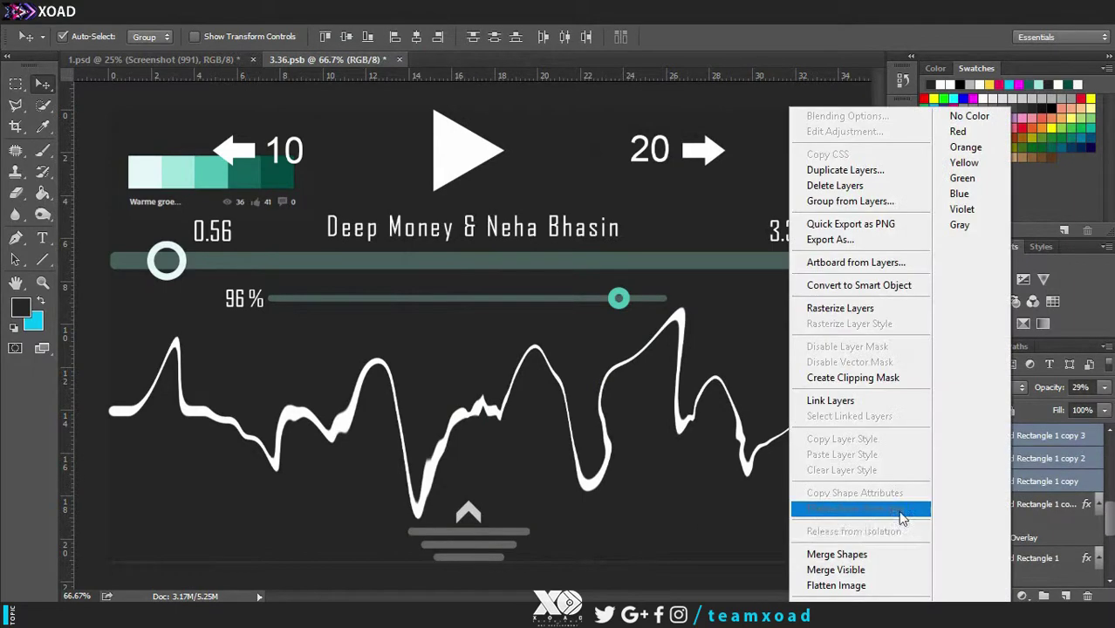
{"action": "left_click", "coordinate": [902, 516]}
Step: Apply a Color Overlay of #9fe3dd from the palette to the combined short bars, Rounded Rectangle 1 copy 3
{"action": "double_click", "coordinate": [1084, 446]}
{"action": "left_click_drag", "start_coordinate": [682, 146], "coordinate": [1074, 114]}
{"action": "left_click", "coordinate": [909, 337]}
{"action": "left_click_drag", "start_coordinate": [960, 114], "coordinate": [888, 116]}
{"action": "left_click", "coordinate": [1110, 164]}
{"action": "left_click", "coordinate": [274, 176]}
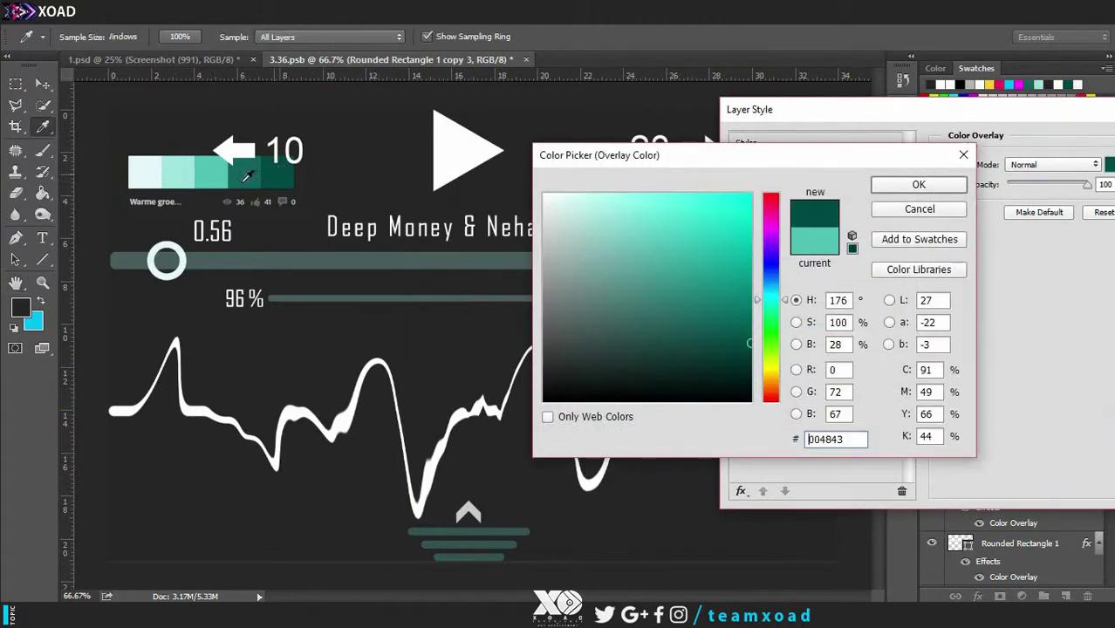
{"action": "left_click", "coordinate": [246, 176]}
{"action": "left_click", "coordinate": [213, 178]}
{"action": "left_click", "coordinate": [179, 176]}
{"action": "left_click", "coordinate": [145, 176]}
{"action": "left_click", "coordinate": [177, 176]}
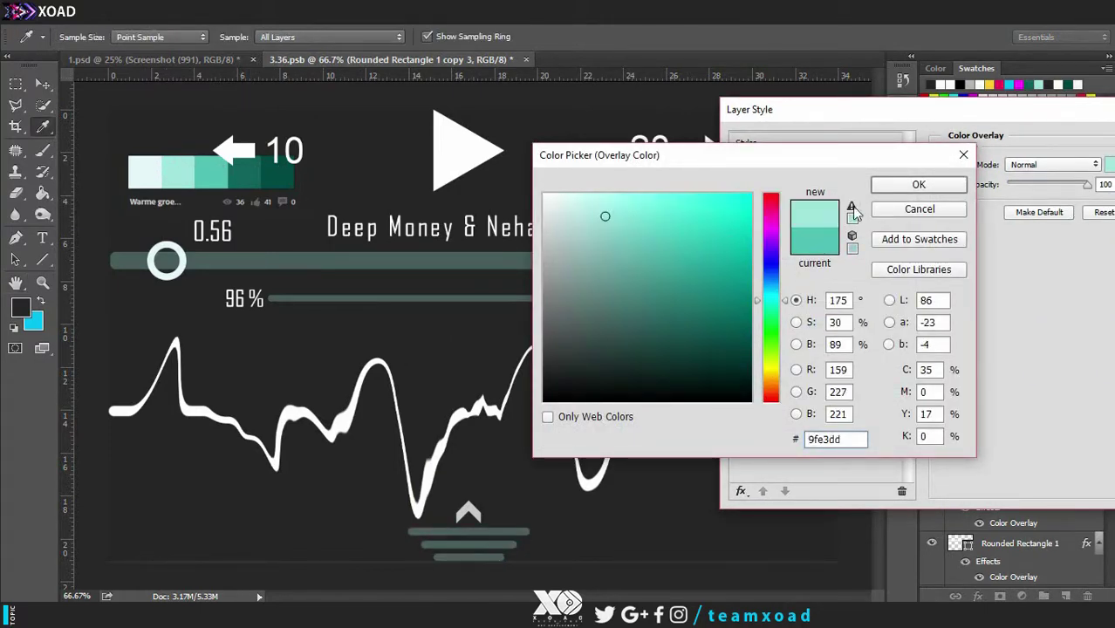
{"action": "left_click", "coordinate": [919, 185]}
{"action": "left_click_drag", "start_coordinate": [1058, 114], "coordinate": [752, 125]}
{"action": "left_click", "coordinate": [1008, 152]}
Step: Give the waveform, Layer 2, a Color Overlay of #51bfb5 sampled from the palette
{"action": "left_click", "coordinate": [194, 411]}
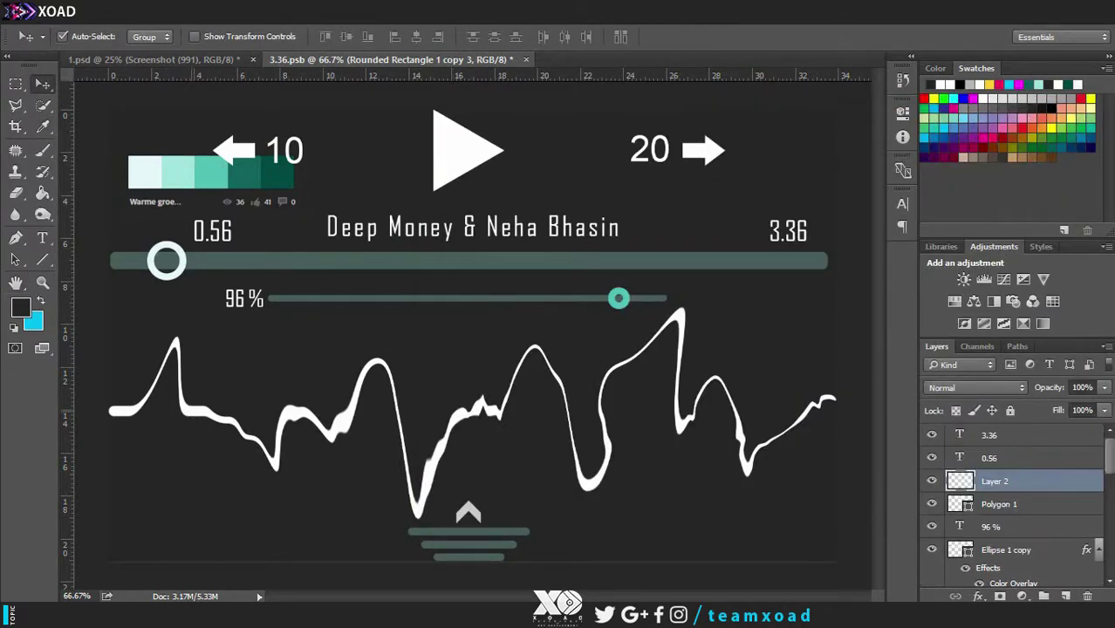
{"action": "double_click", "coordinate": [1057, 483]}
{"action": "left_click", "coordinate": [768, 352]}
{"action": "left_click", "coordinate": [1110, 184]}
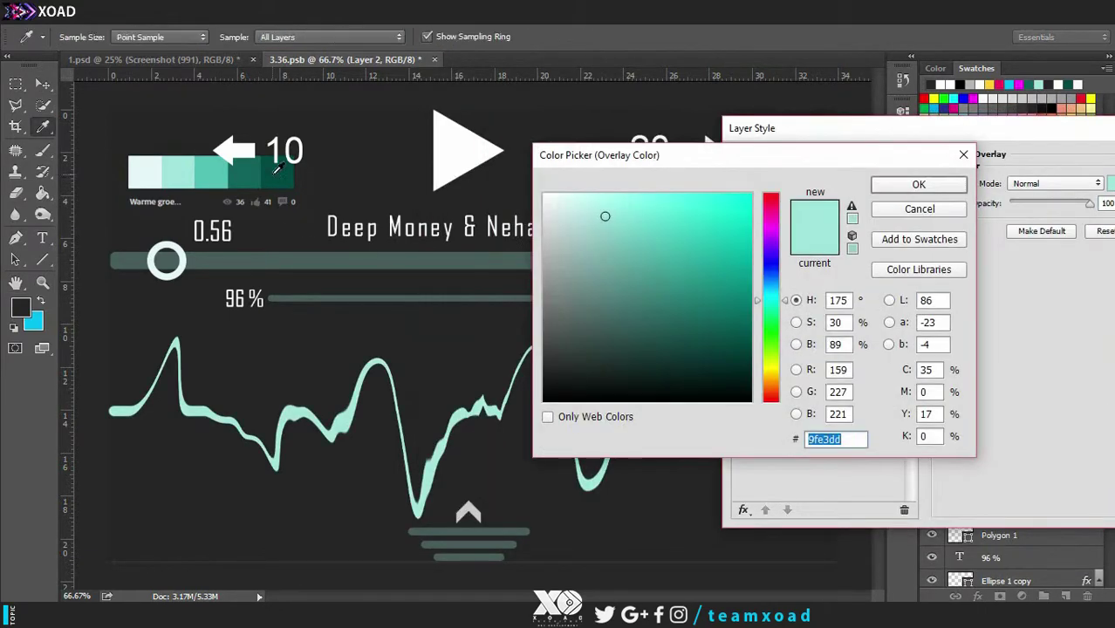
{"action": "left_click", "coordinate": [246, 171]}
{"action": "left_click", "coordinate": [209, 171]}
{"action": "left_click", "coordinate": [178, 171]}
{"action": "left_click", "coordinate": [214, 171]}
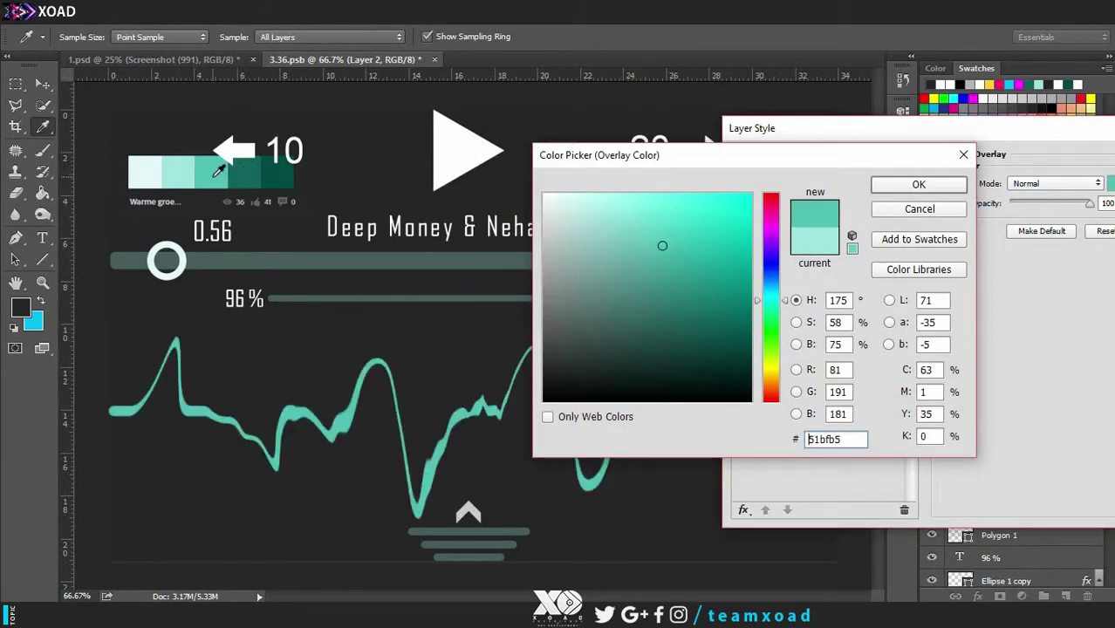
{"action": "left_click", "coordinate": [254, 169]}
{"action": "left_click", "coordinate": [216, 166]}
{"action": "left_click", "coordinate": [919, 185]}
{"action": "left_click_drag", "start_coordinate": [812, 131], "coordinate": [557, 135]}
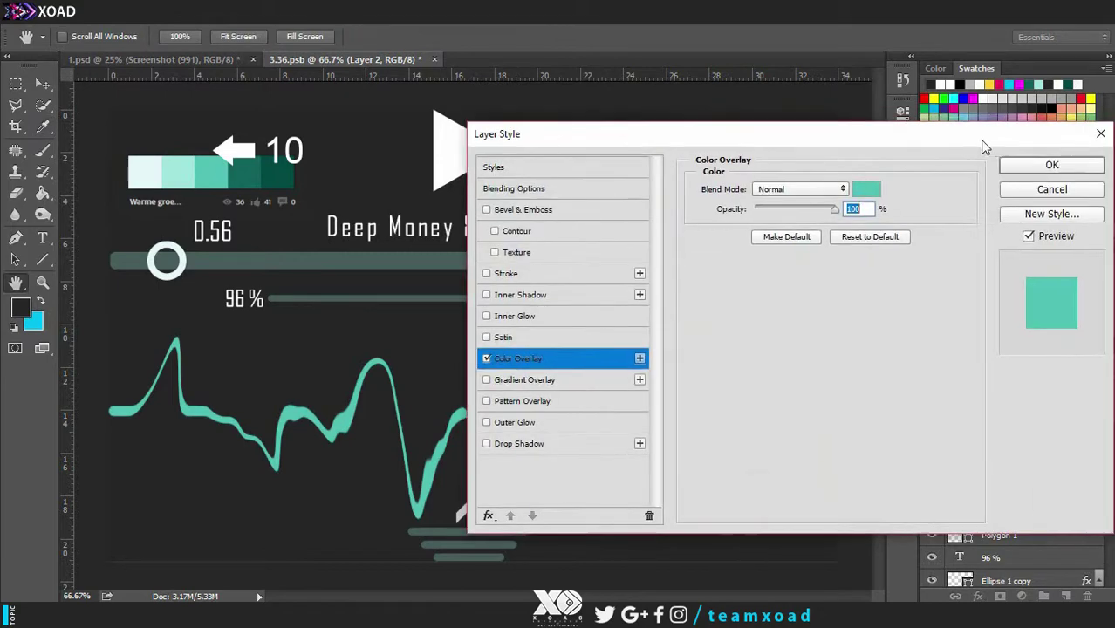
{"action": "left_click", "coordinate": [1050, 164]}
Step: Convert the back-10 and forward-20 arrows with their numbers into one smart object
{"action": "left_click", "coordinate": [248, 158]}
{"action": "left_click", "coordinate": [698, 153], "text": "shift"}
{"action": "left_click", "coordinate": [634, 159], "text": "shift"}
{"action": "left_click", "coordinate": [282, 151], "text": "shift"}
{"action": "right_click", "coordinate": [1073, 485]}
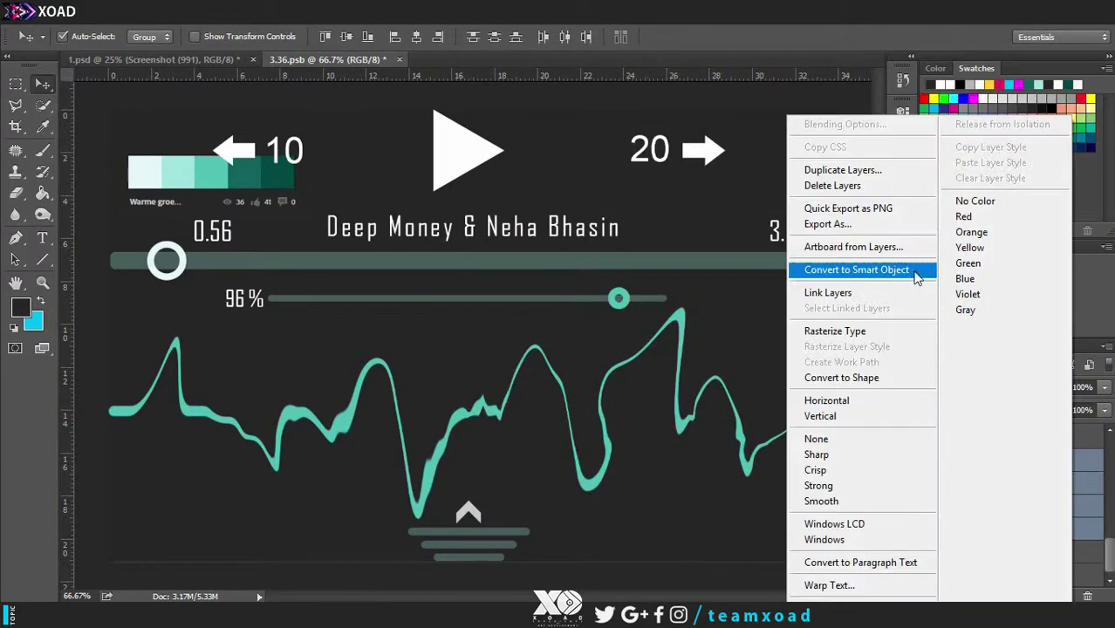
{"action": "left_click", "coordinate": [917, 271]}
Step: Apply a Color Overlay in the palette's second-lightest tint to the skip controls smart object, 20
{"action": "double_click", "coordinate": [1039, 528]}
{"action": "left_click", "coordinate": [519, 358]}
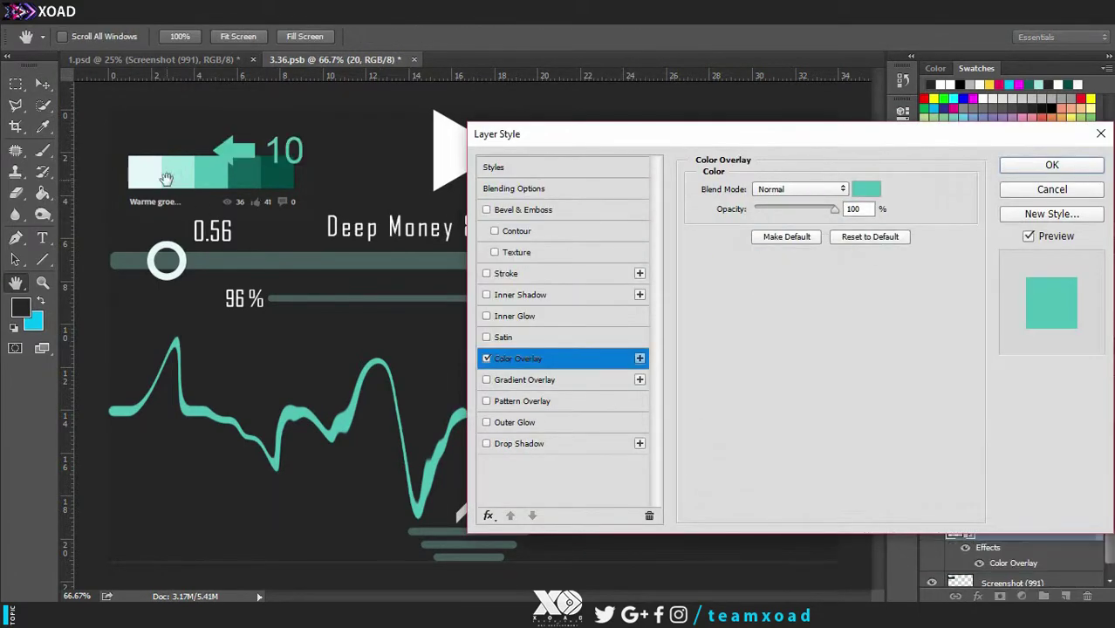
{"action": "left_click", "coordinate": [864, 190]}
{"action": "left_click", "coordinate": [922, 182]}
{"action": "left_click", "coordinate": [1052, 165]}
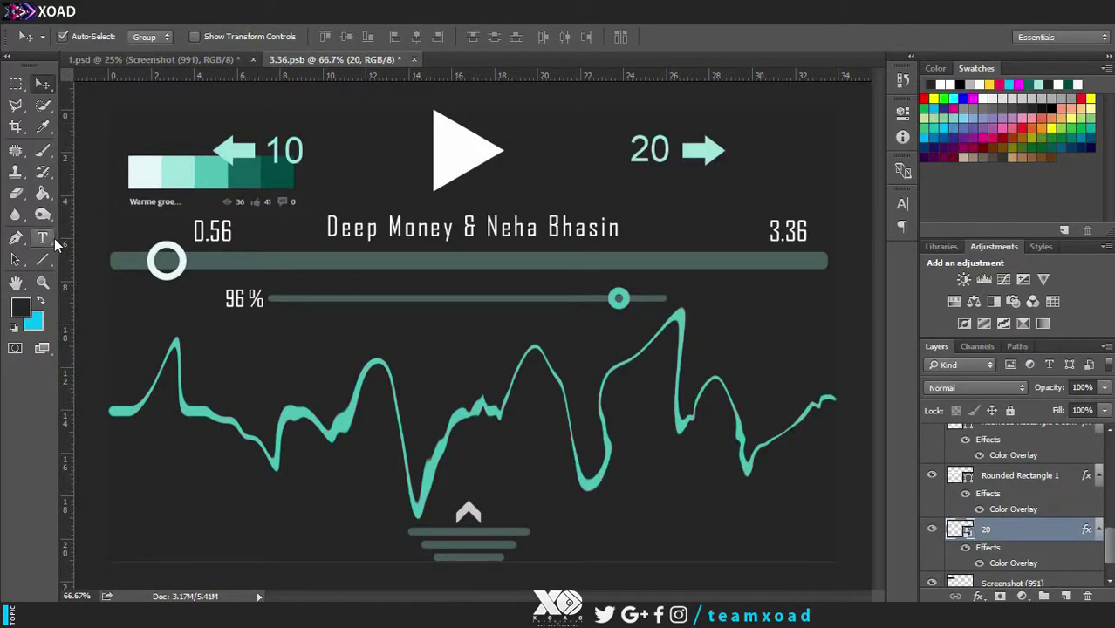
Step: Give the artist text above the long progress bar a Color Overlay of #51bfb5
{"action": "left_click", "coordinate": [1034, 437]}
{"action": "double_click", "coordinate": [1094, 441]}
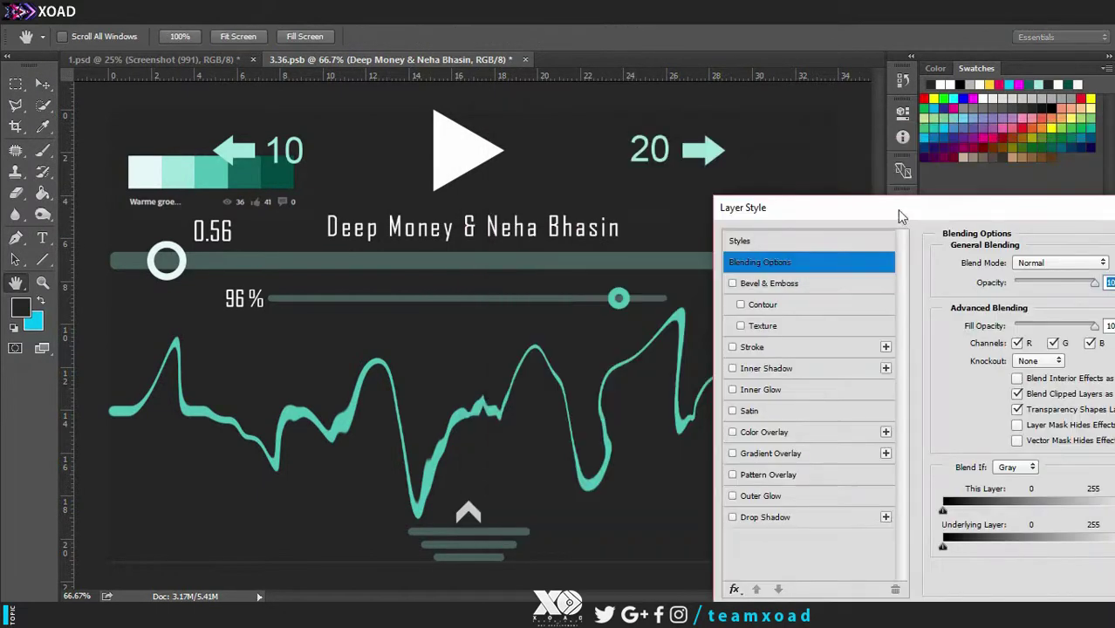
{"action": "left_click", "coordinate": [786, 434]}
{"action": "left_click", "coordinate": [1106, 263]}
{"action": "left_click", "coordinate": [662, 245]}
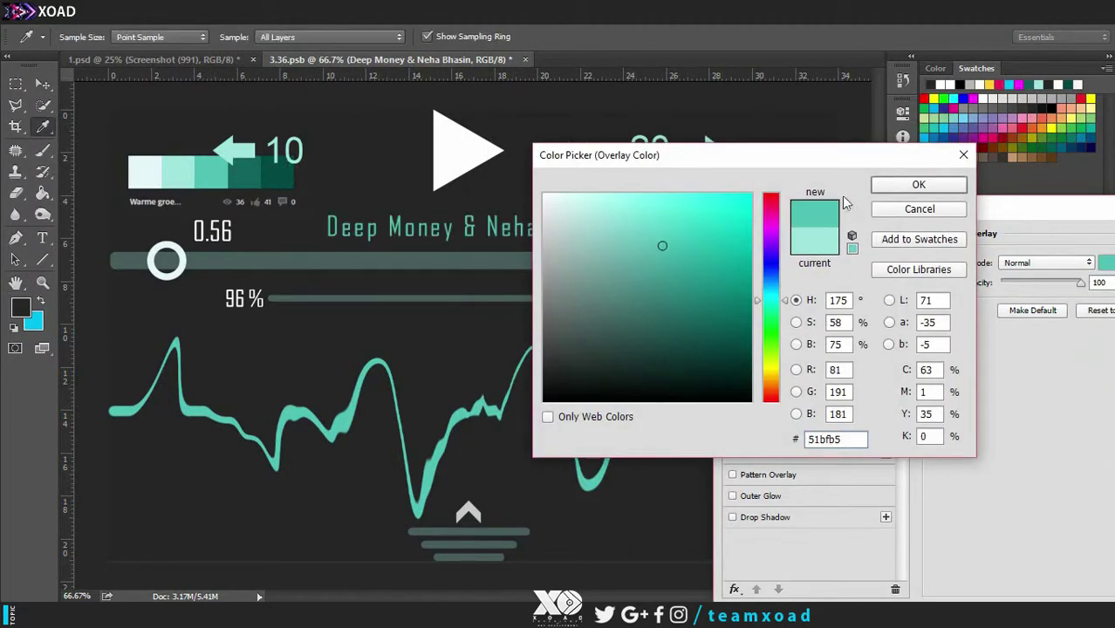
{"action": "left_click", "coordinate": [934, 181]}
{"action": "left_click", "coordinate": [1012, 219]}
Step: Convert the 0.56 and 3.36 time labels into one smart object
{"action": "left_click", "coordinate": [800, 233]}
{"action": "left_click", "coordinate": [1066, 461], "text": "ctrl"}
{"action": "right_click", "coordinate": [1066, 464]}
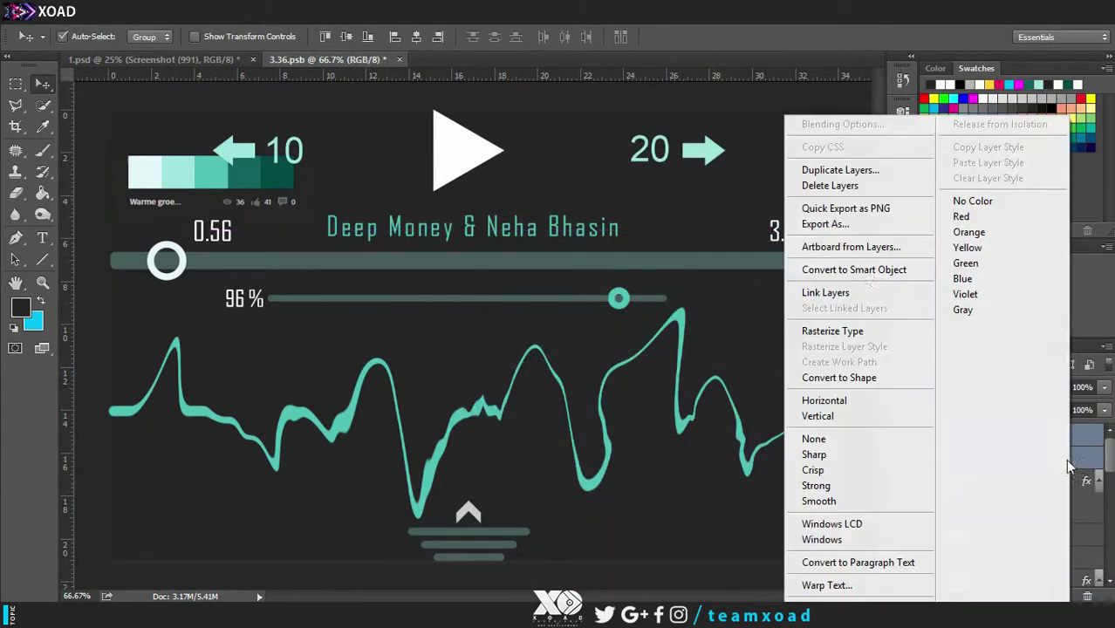
{"action": "left_click", "coordinate": [859, 268]}
{"action": "double_click", "coordinate": [1091, 438]}
{"action": "left_click", "coordinate": [512, 413]}
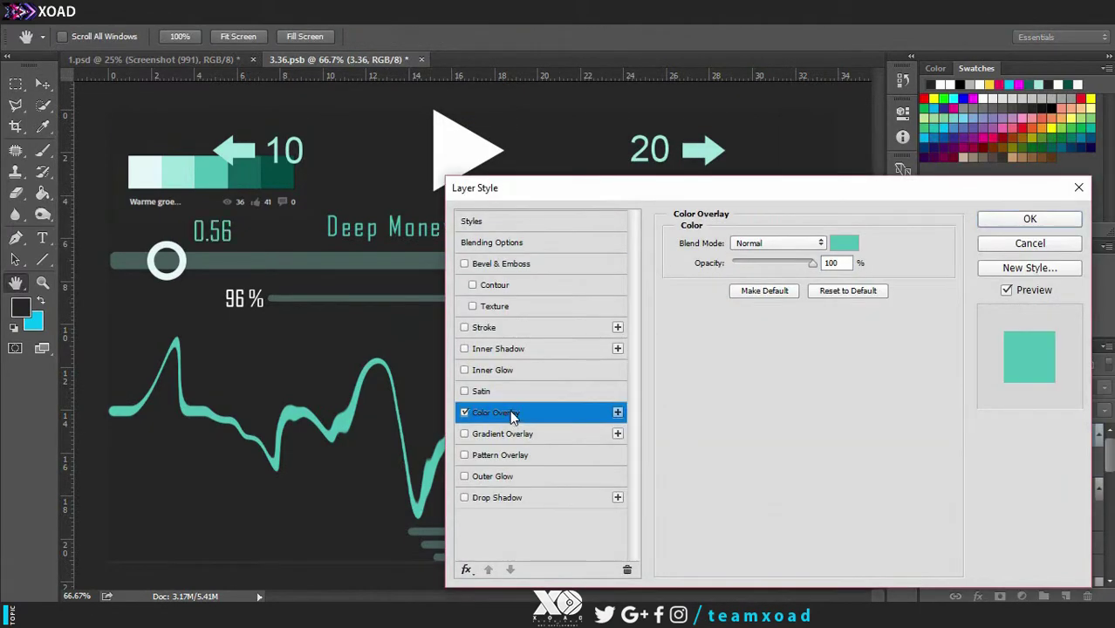
{"action": "left_click", "coordinate": [1030, 245]}
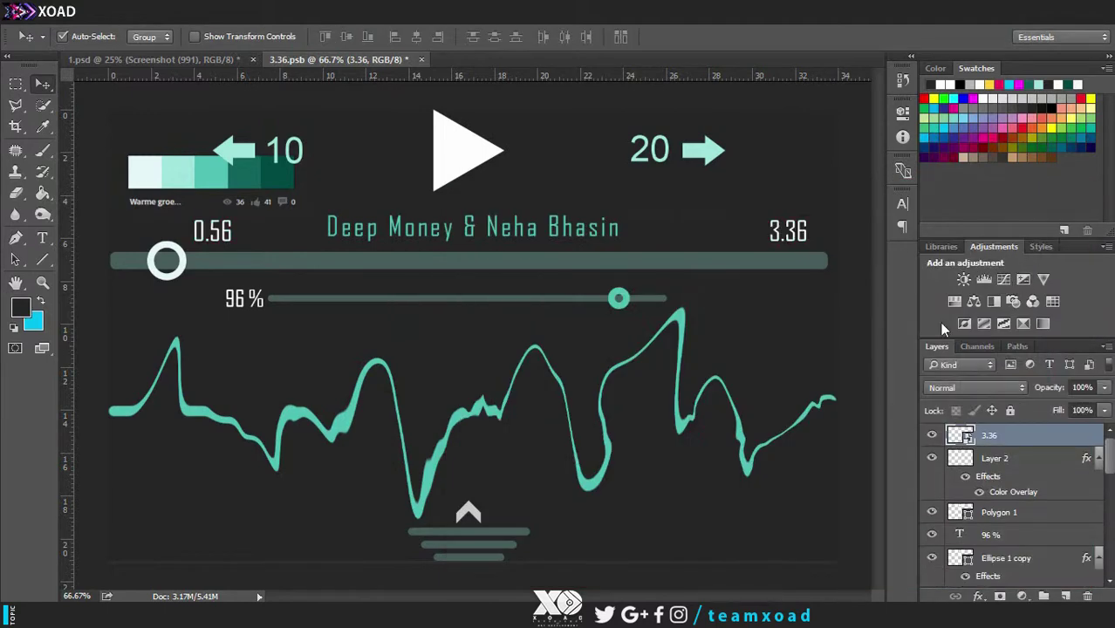
Step: Give the play triangle, Polygon 1, a Color Overlay in the palette's lightest tint
{"action": "scroll", "coordinate": [1090, 504], "scroll_direction": "down", "scroll_amount": 1}
{"action": "left_click", "coordinate": [1090, 504]}
{"action": "double_click", "coordinate": [1092, 506]}
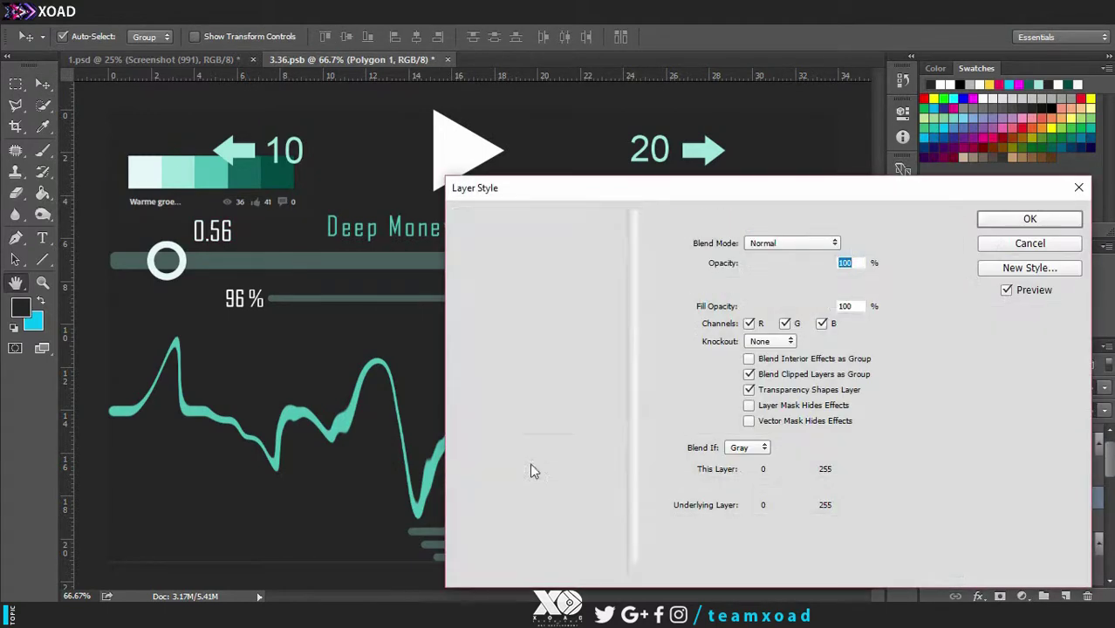
{"action": "left_click", "coordinate": [515, 413]}
{"action": "left_click", "coordinate": [851, 245]}
{"action": "left_click", "coordinate": [144, 166]}
{"action": "left_click", "coordinate": [900, 184]}
{"action": "left_click", "coordinate": [1024, 225]}
Step: Delete the palette snippet from the 3.36.psb contents and close that document with its changes saved
{"action": "left_click", "coordinate": [194, 181]}
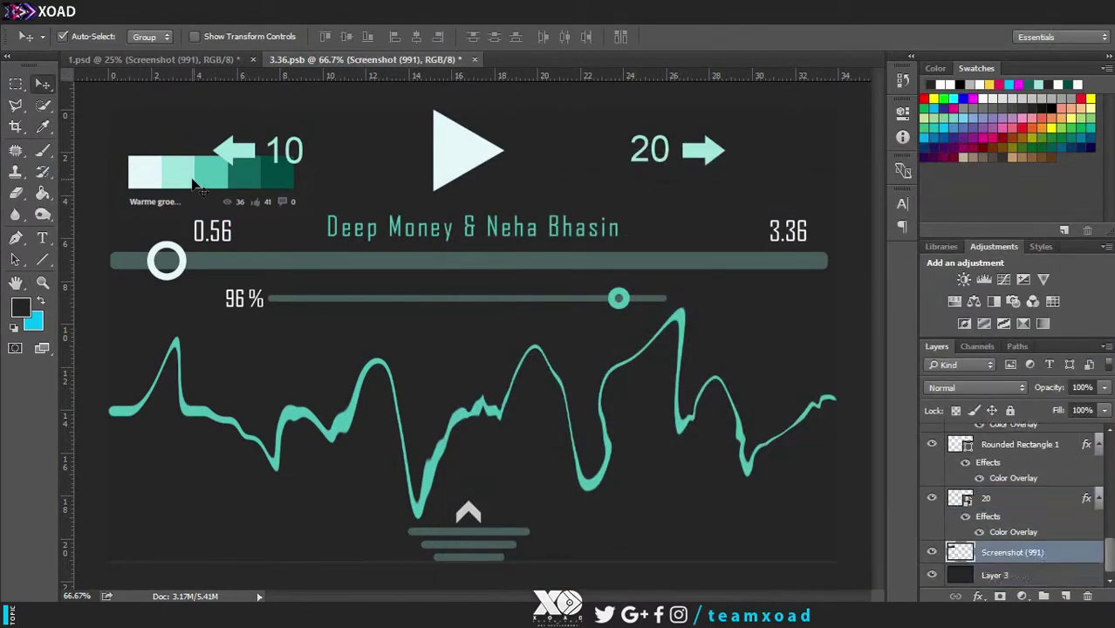
{"action": "key", "text": "Delete"}
{"action": "key", "text": "Delete"}
{"action": "left_click", "coordinate": [415, 61]}
Step: Delete the palette snippet, Screenshot (991), from 1.psd
{"action": "left_click", "coordinate": [494, 252]}
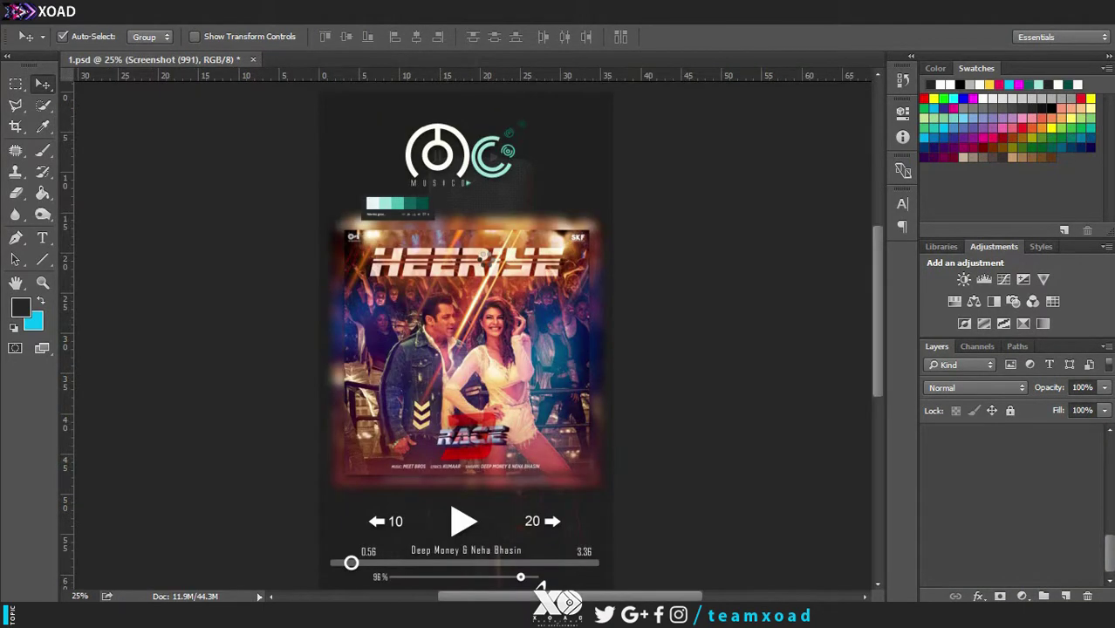
{"action": "left_click_drag", "start_coordinate": [877, 318], "coordinate": [877, 346]}
{"action": "key", "text": "Delete"}
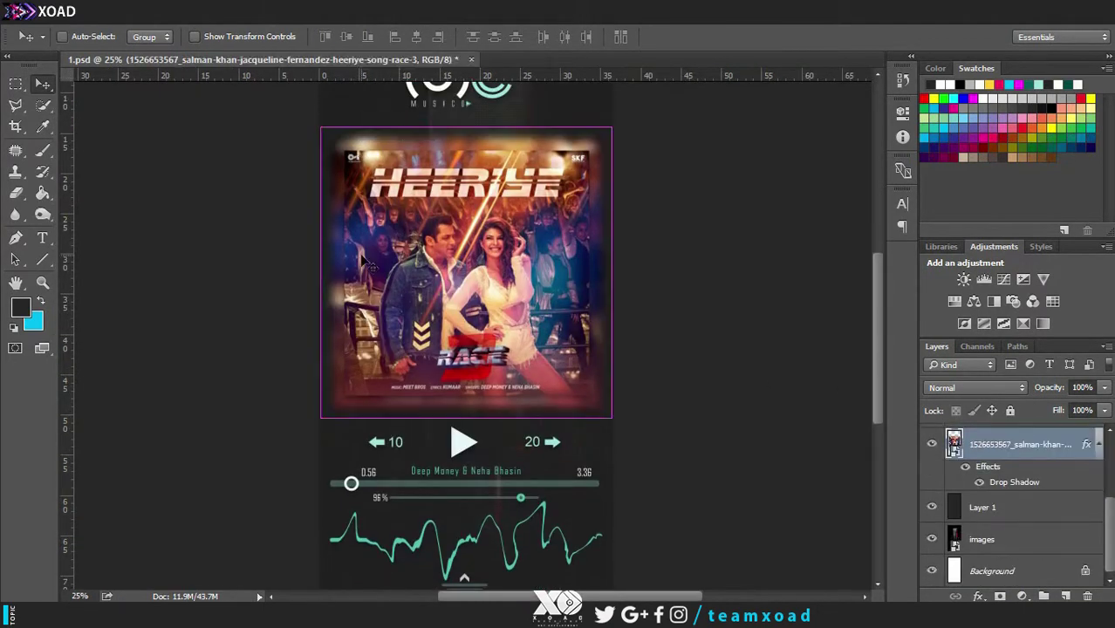
Step: Open the song cover's smart object contents and the layer style settings of its blurred copy
{"action": "key", "text": "ctrl+minus"}
{"action": "key", "text": "ctrl+minus"}
{"action": "key", "text": "ctrl+plus"}
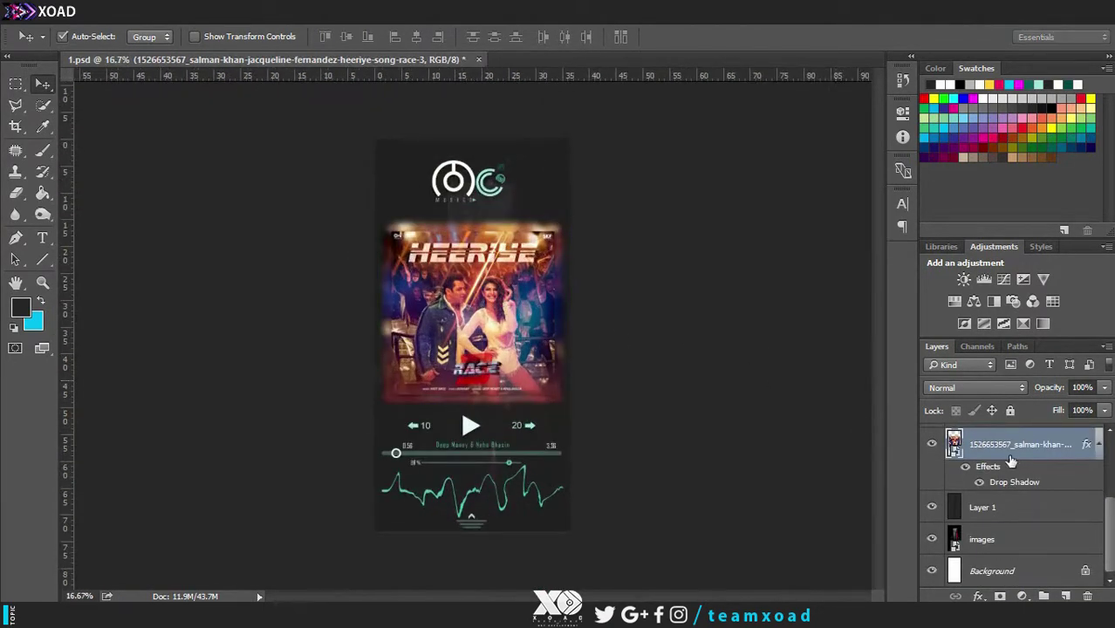
{"action": "double_click", "coordinate": [954, 446]}
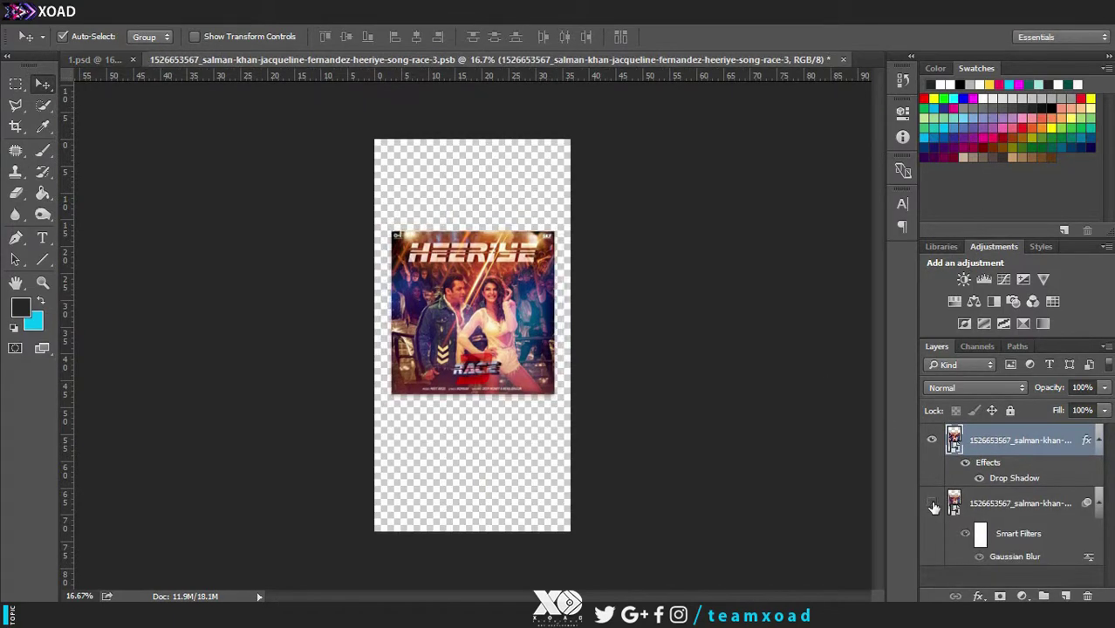
{"action": "left_click", "coordinate": [1079, 504]}
{"action": "double_click", "coordinate": [1079, 503]}
{"action": "left_click", "coordinate": [501, 329]}
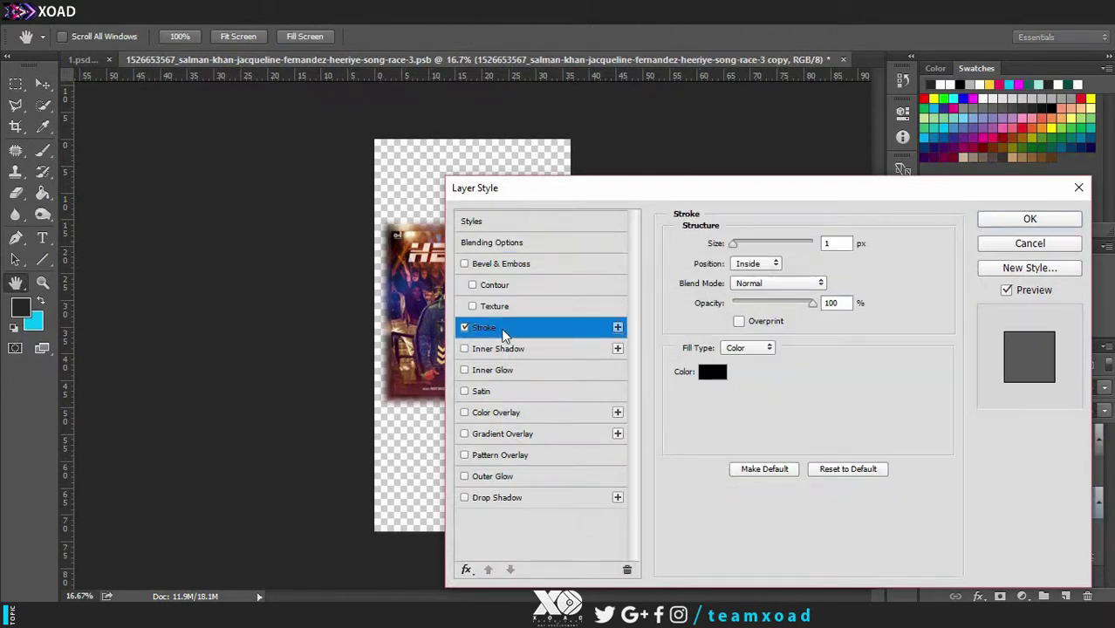
{"action": "left_click_drag", "start_coordinate": [737, 245], "coordinate": [756, 247]}
{"action": "left_click", "coordinate": [464, 327]}
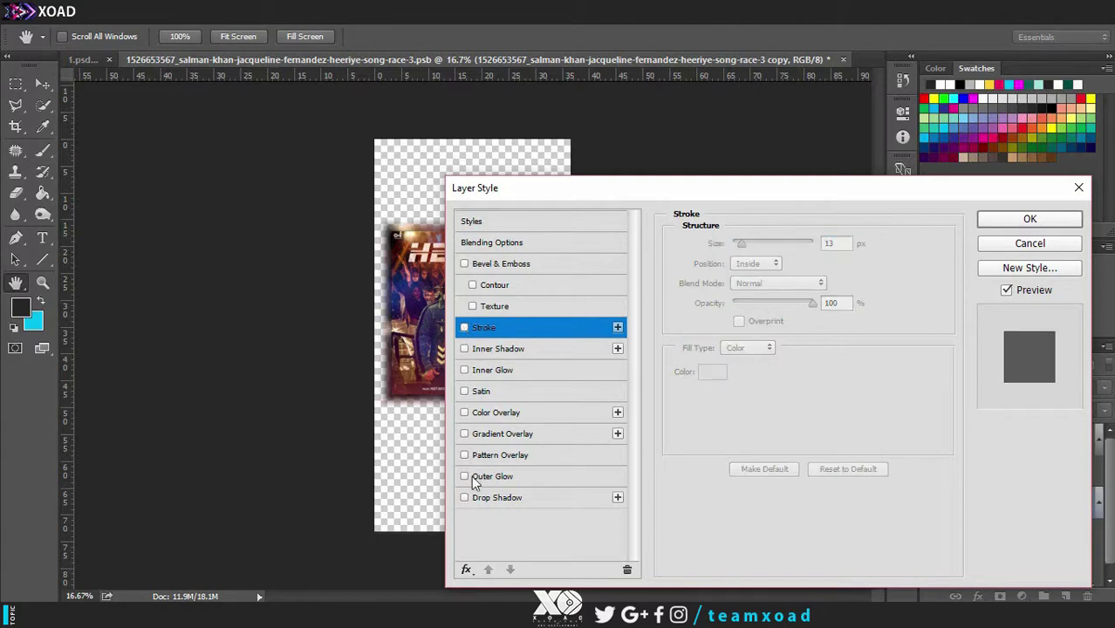
Step: Add an Outer Glow at 62 % opacity to the blurred cover copy, and save and close the smart object contents
{"action": "left_click", "coordinate": [541, 478]}
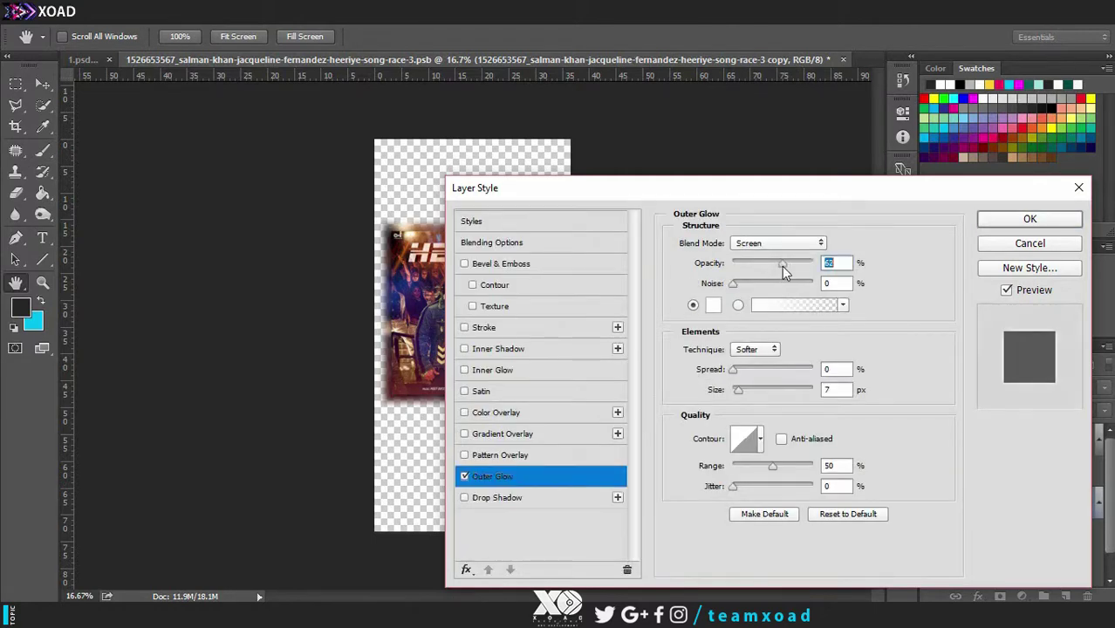
{"action": "left_click", "coordinate": [1029, 219]}
{"action": "key", "text": "ctrl+s"}
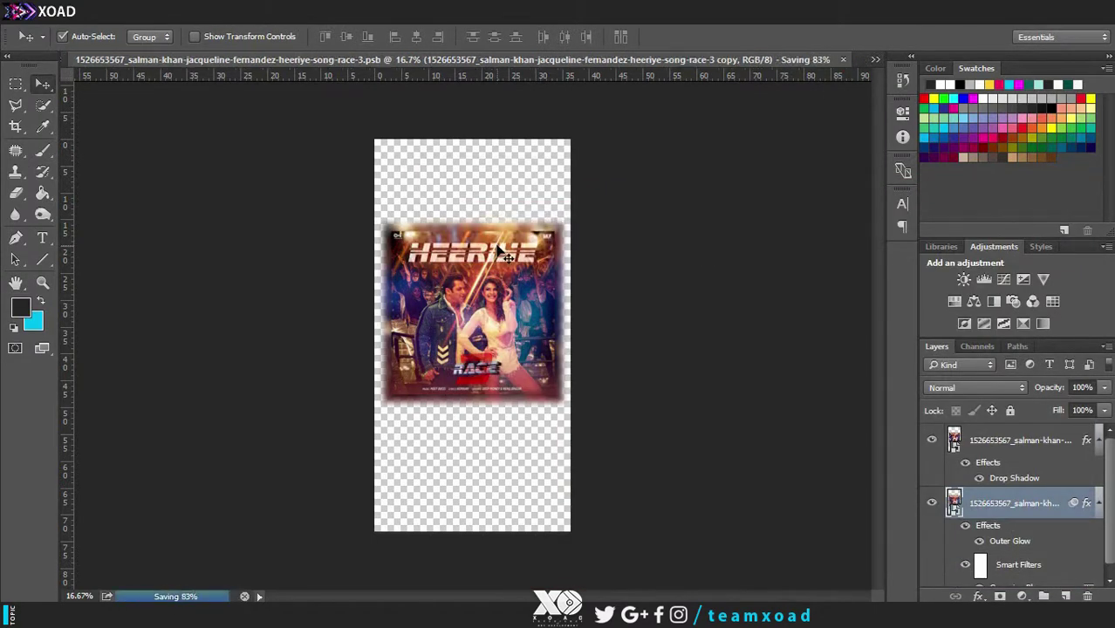
{"action": "key", "text": "ctrl+w"}
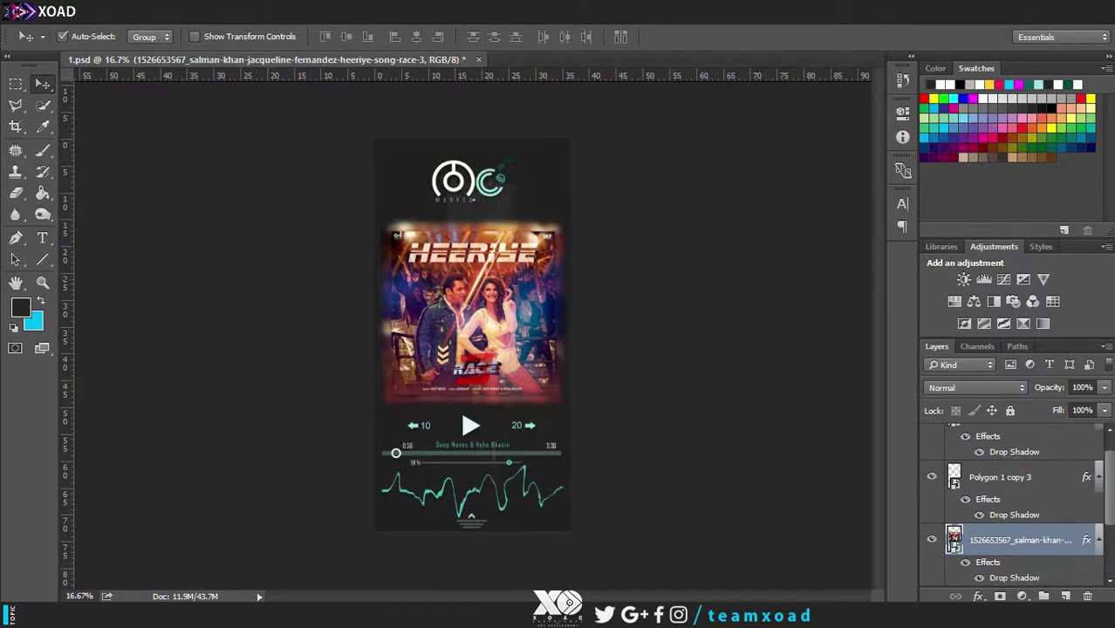
Step: Save the music player design in the ui folder as a Photoshop file named MUSICO
{"action": "left_click", "coordinate": [40, 14]}
{"action": "left_click", "coordinate": [103, 191]}
{"action": "key", "text": "ctrl+shift+s"}
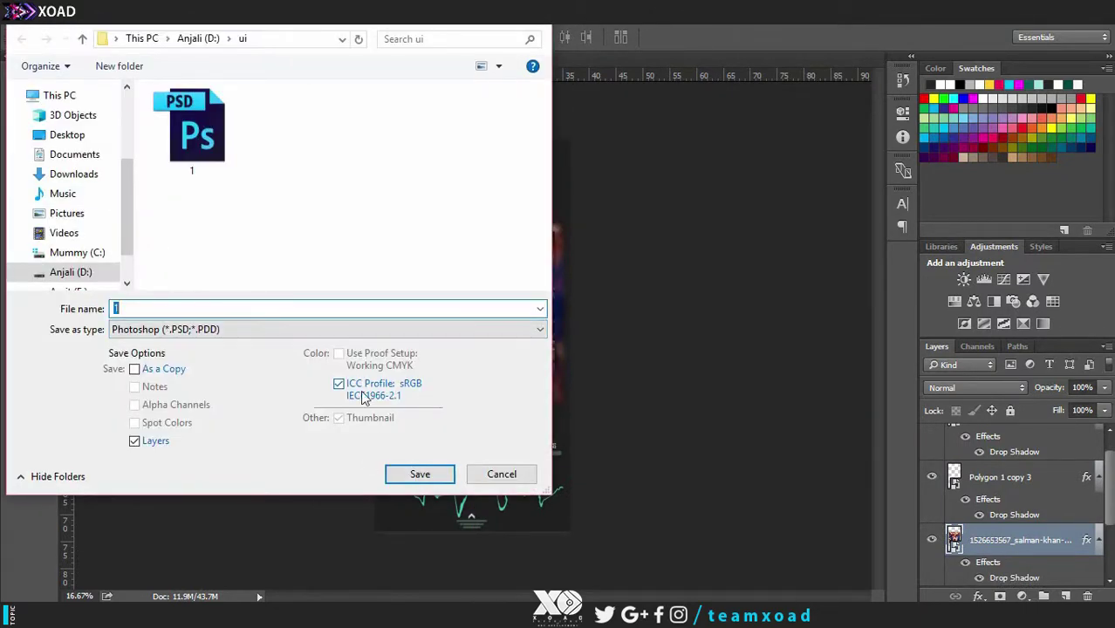
{"action": "type", "text": "MUSICO"}
{"action": "key", "text": "Return"}
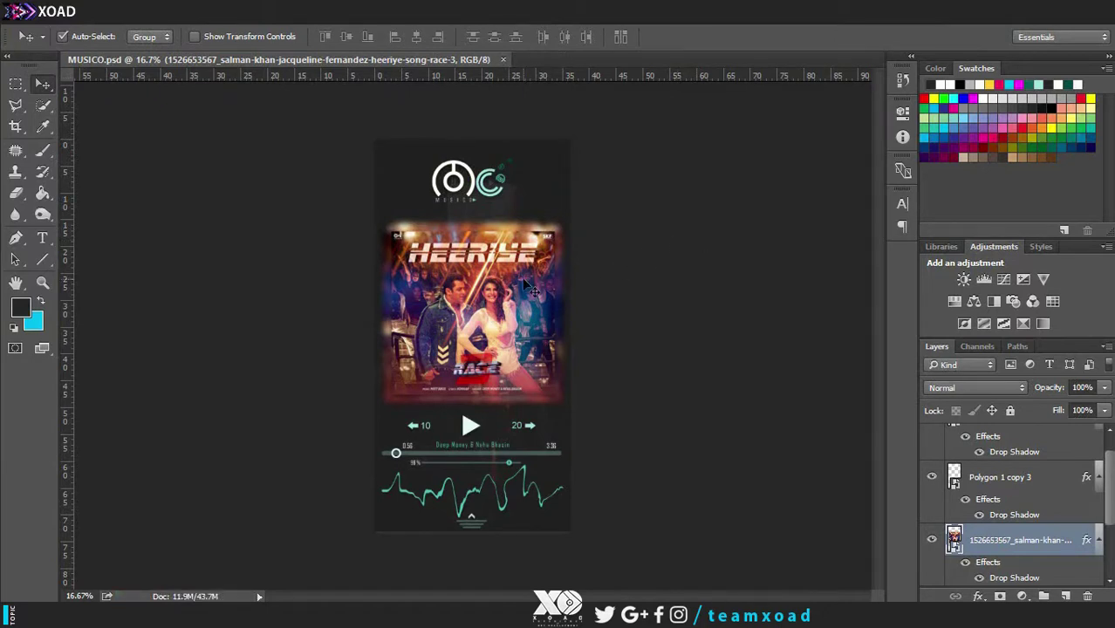
Step: Move the song cover slightly up, away from the playback controls
{"action": "left_click_drag", "start_coordinate": [496, 320], "coordinate": [502, 308]}
{"action": "key", "text": "shift+Down"}
{"action": "key", "text": "shift+Down"}
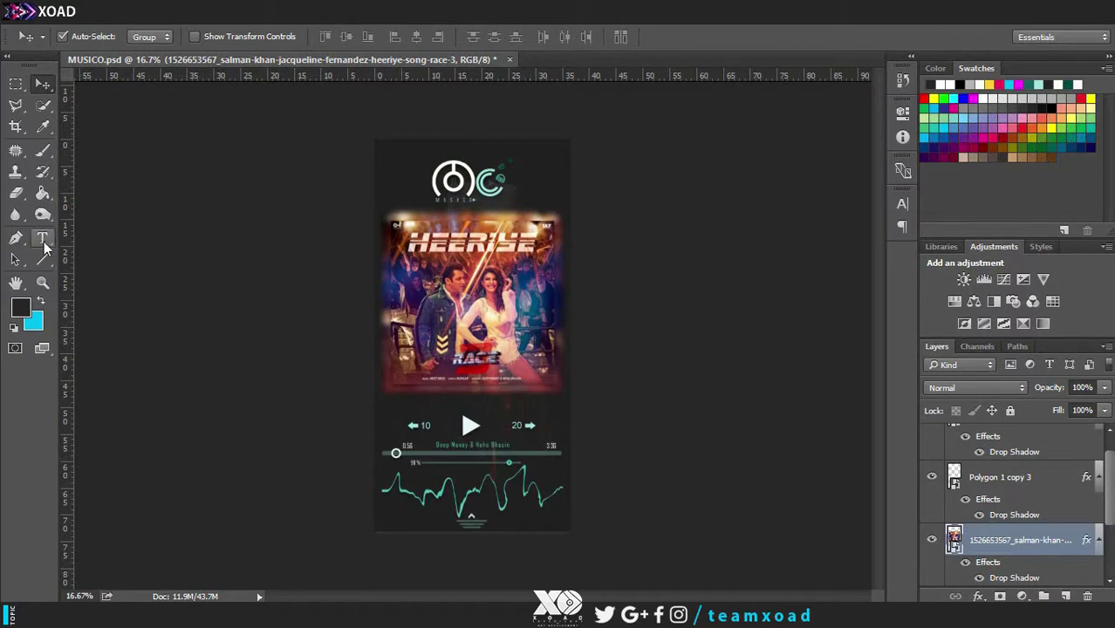
Step: Add the song title HEERIYE below the cover in white 72 pt Agency FB text
{"action": "left_click", "coordinate": [42, 239]}
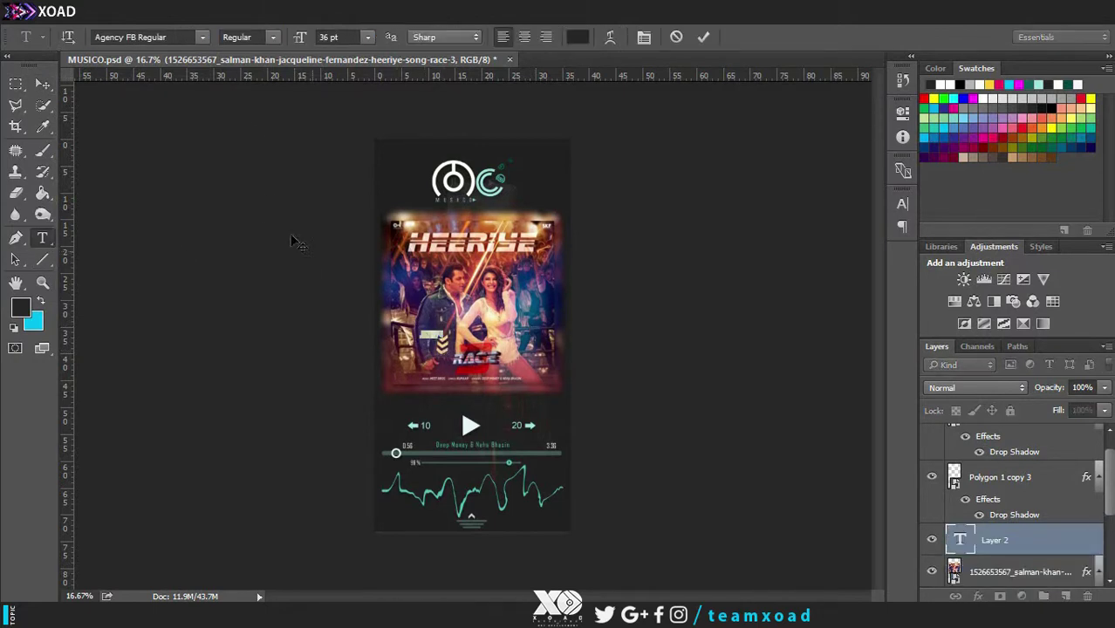
{"action": "left_click", "coordinate": [368, 37]}
{"action": "left_click", "coordinate": [349, 319]}
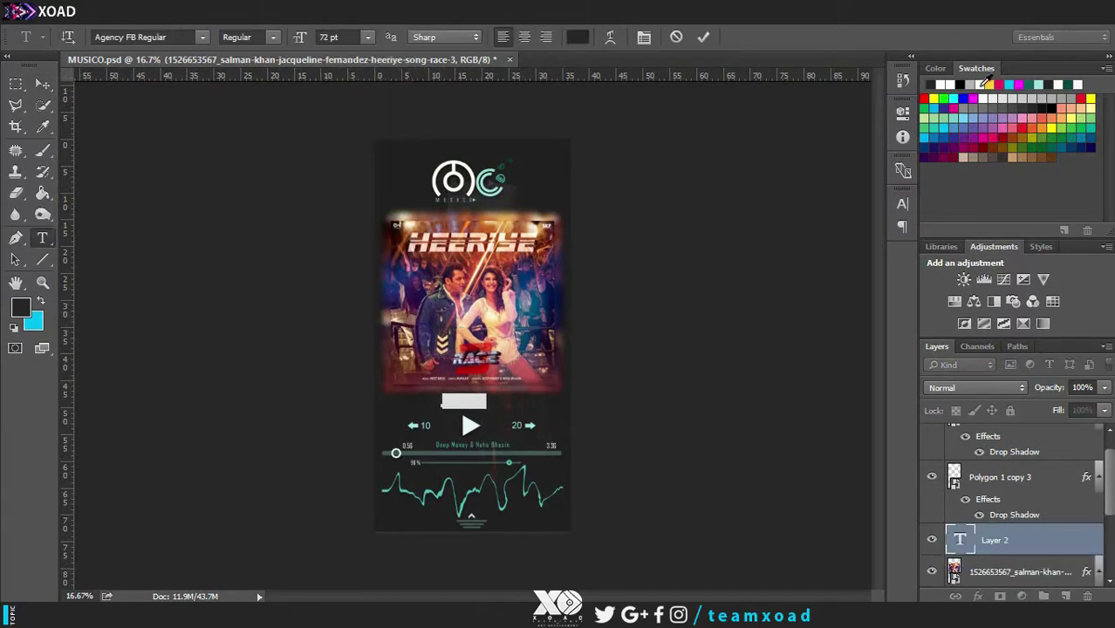
Step: Recolor the HEERIYE title with the teal-green sampled from the logo
{"action": "left_click", "coordinate": [40, 132]}
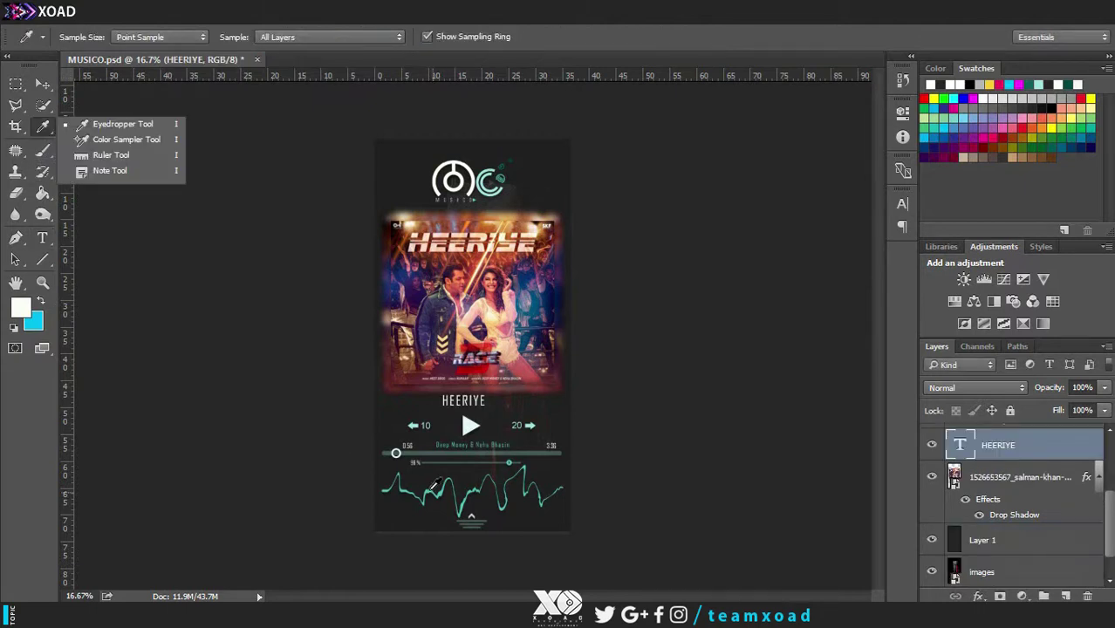
{"action": "left_click", "coordinate": [483, 187]}
{"action": "left_click", "coordinate": [42, 238]}
{"action": "left_click", "coordinate": [497, 407]}
{"action": "key", "text": "ctrl+a"}
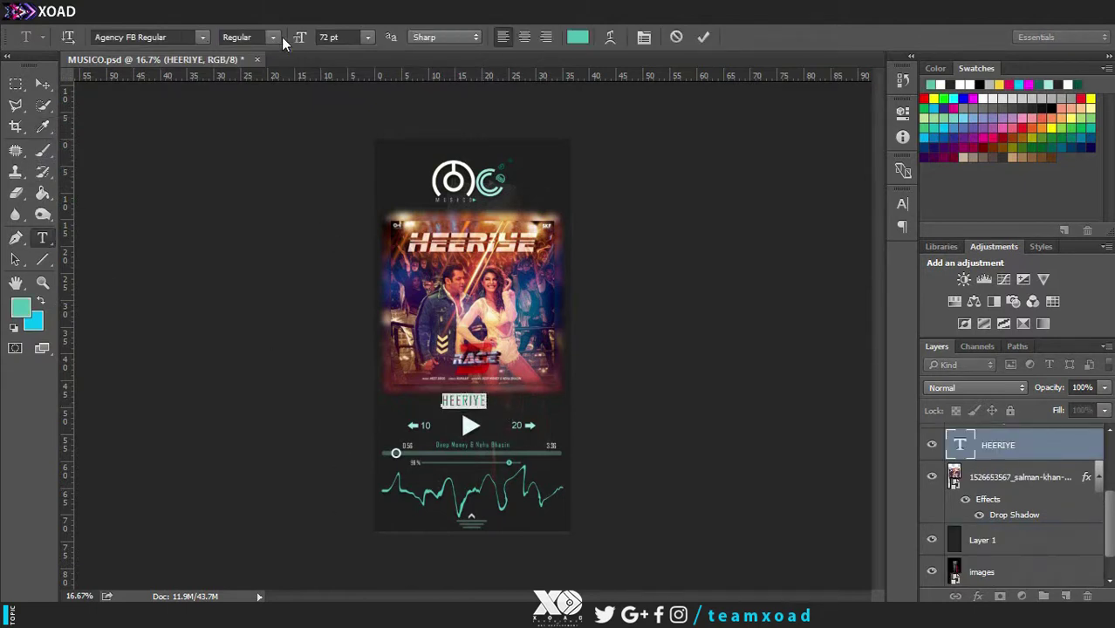
Step: Make the HEERIYE title bold with 280 tracking and position it between the cover and the playback controls
{"action": "left_click", "coordinate": [272, 37]}
{"action": "left_click", "coordinate": [240, 68]}
{"action": "left_click", "coordinate": [903, 204]}
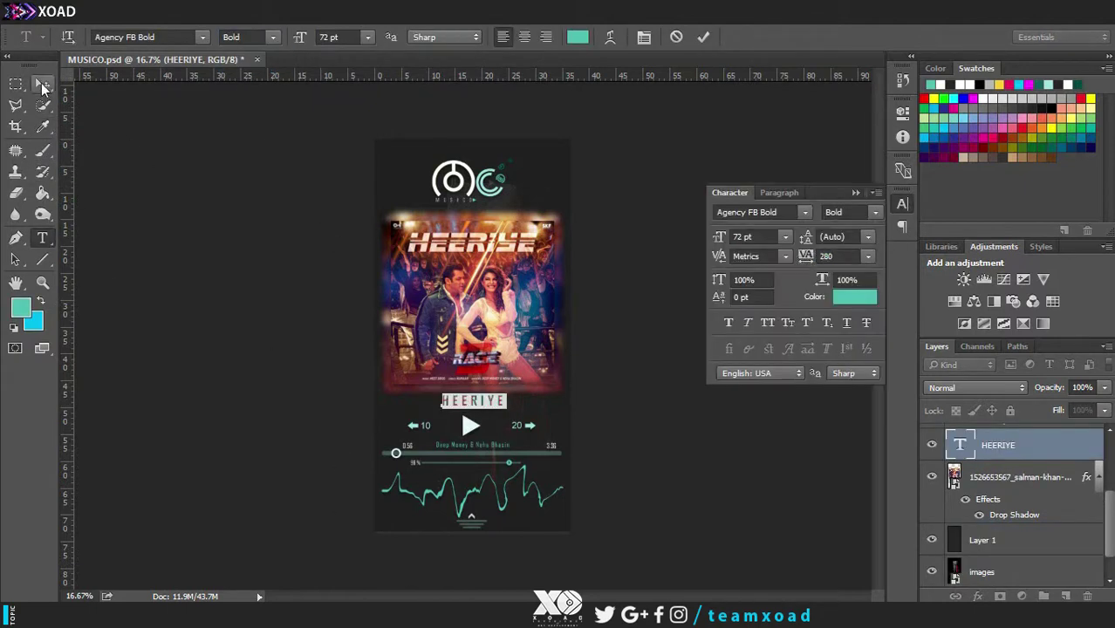
{"action": "left_click", "coordinate": [42, 86]}
{"action": "left_click_drag", "start_coordinate": [480, 401], "coordinate": [481, 426]}
{"action": "left_click", "coordinate": [463, 370]}
{"action": "scroll", "coordinate": [463, 369], "scroll_direction": "up", "scroll_amount": 1}
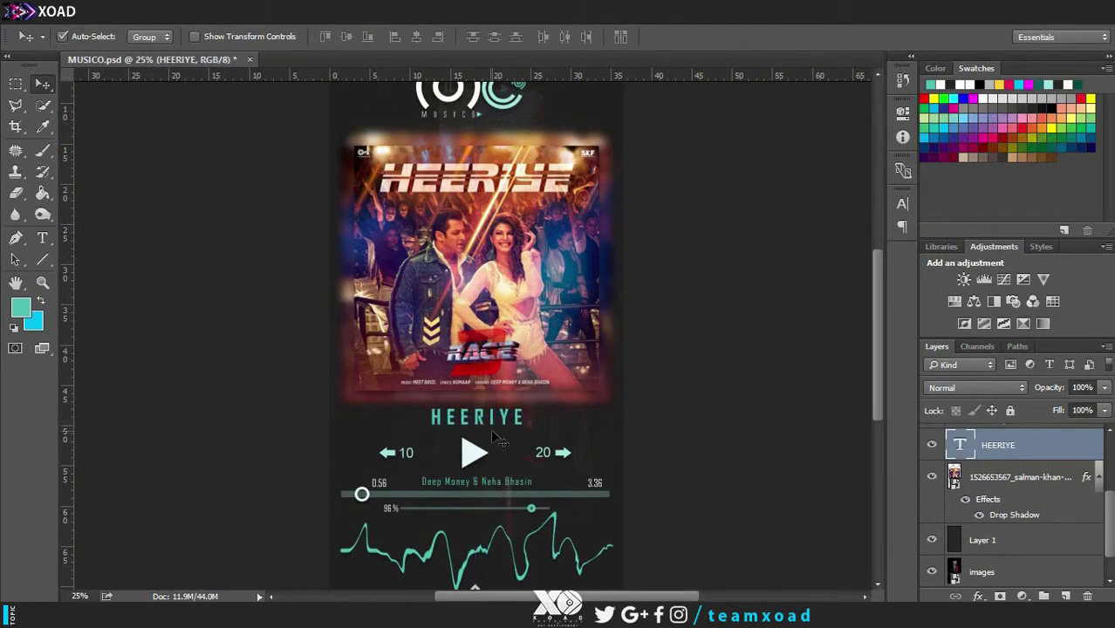
Step: Give the HEERIYE title a drop shadow with 43 % opacity, 17 px distance and 32 px size, and set its layer opacity to 80 %
{"action": "double_click", "coordinate": [1061, 457]}
{"action": "left_click", "coordinate": [517, 489]}
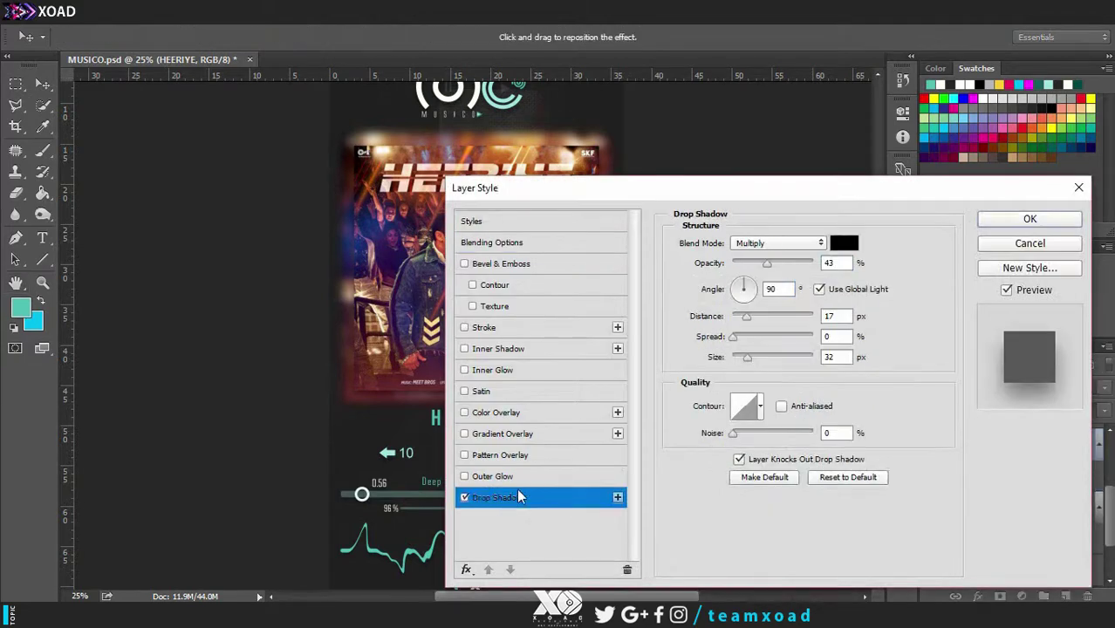
{"action": "key", "text": "Return"}
{"action": "left_click_drag", "start_coordinate": [1095, 414], "coordinate": [1066, 416]}
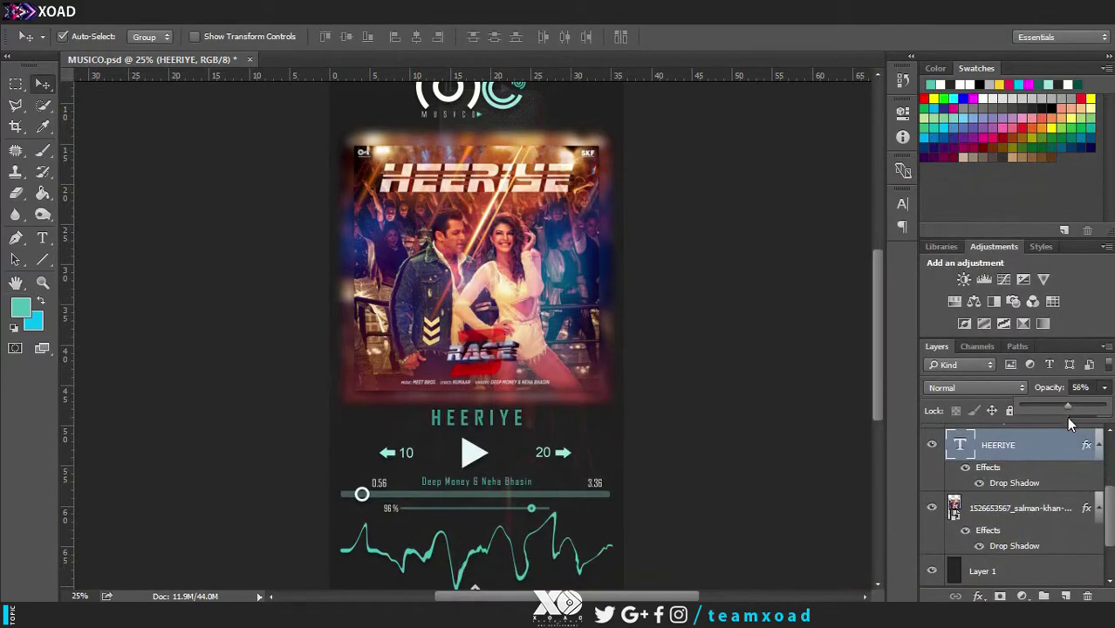
{"action": "scroll", "coordinate": [771, 442], "scroll_direction": "down", "scroll_amount": 2}
{"action": "scroll", "coordinate": [447, 381], "scroll_direction": "up", "scroll_amount": 2}
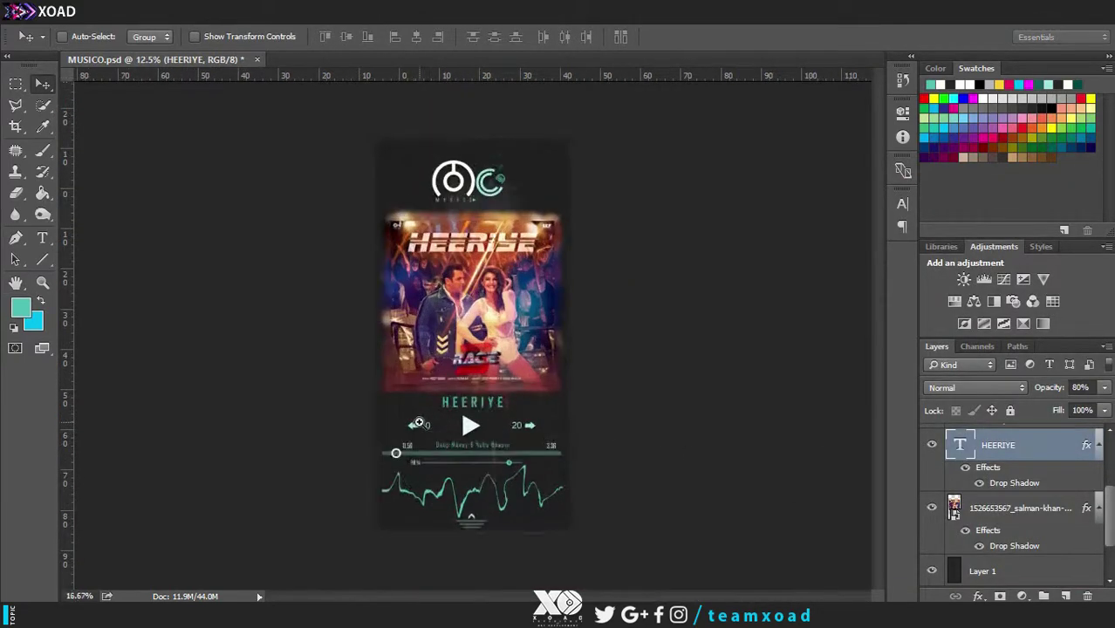
Step: Remove the HEERIYE title below the cover and nudge the song cover slightly down
{"action": "left_click", "coordinate": [510, 283]}
{"action": "key", "text": "shift+Down"}
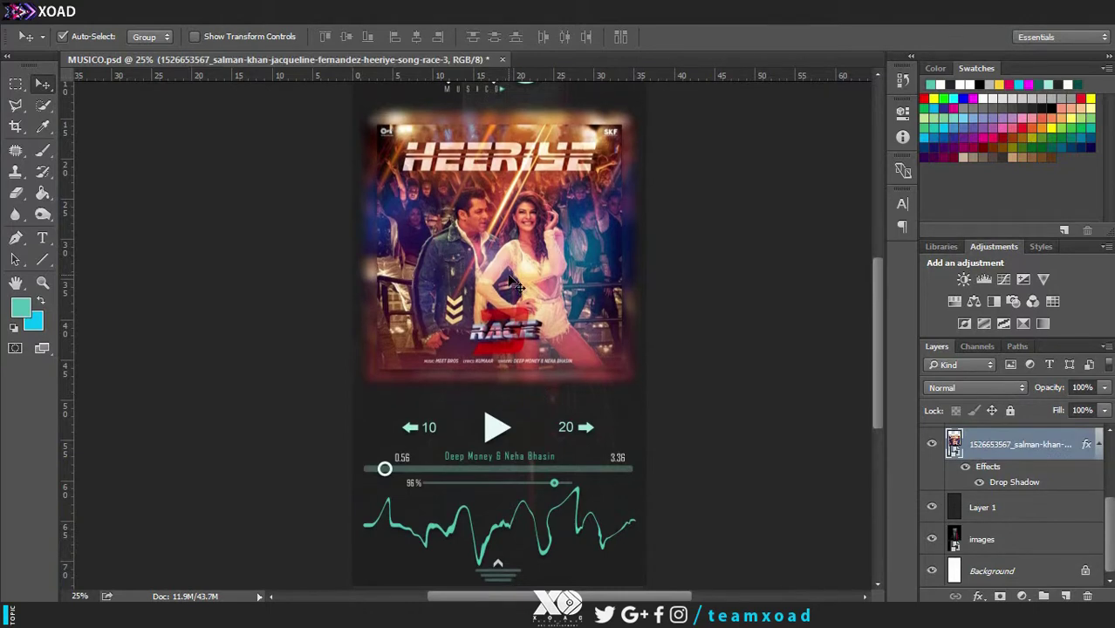
{"action": "scroll", "coordinate": [678, 266], "scroll_direction": "down", "scroll_amount": 1}
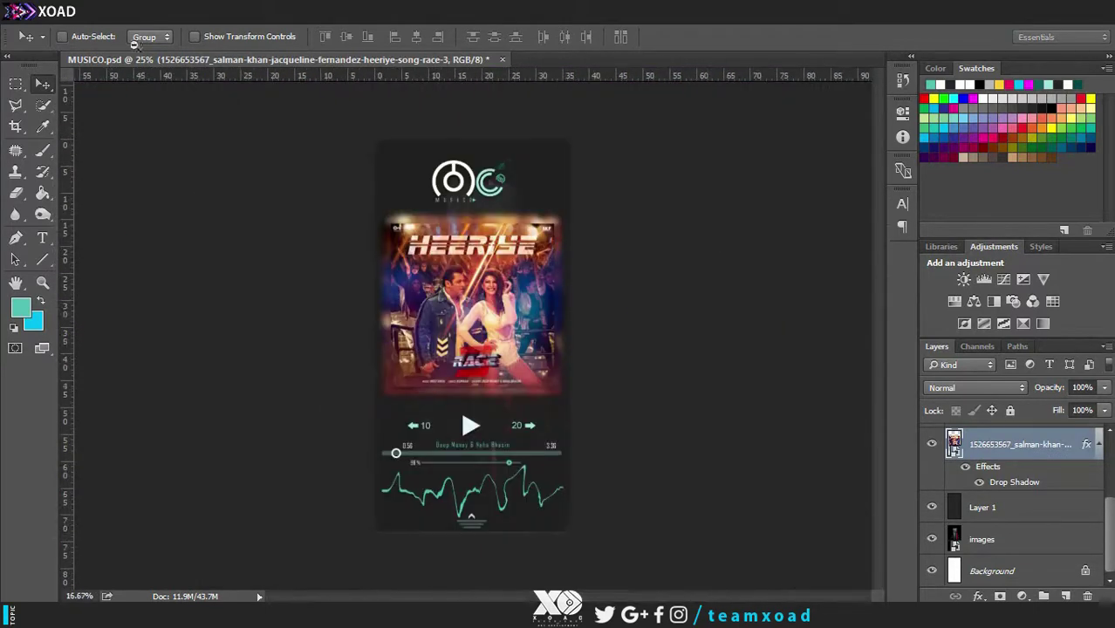
Step: Save the latest changes to the MUSICO Photoshop document
{"action": "left_click", "coordinate": [44, 10]}
{"action": "left_click", "coordinate": [57, 176]}
{"action": "left_click", "coordinate": [112, 194]}
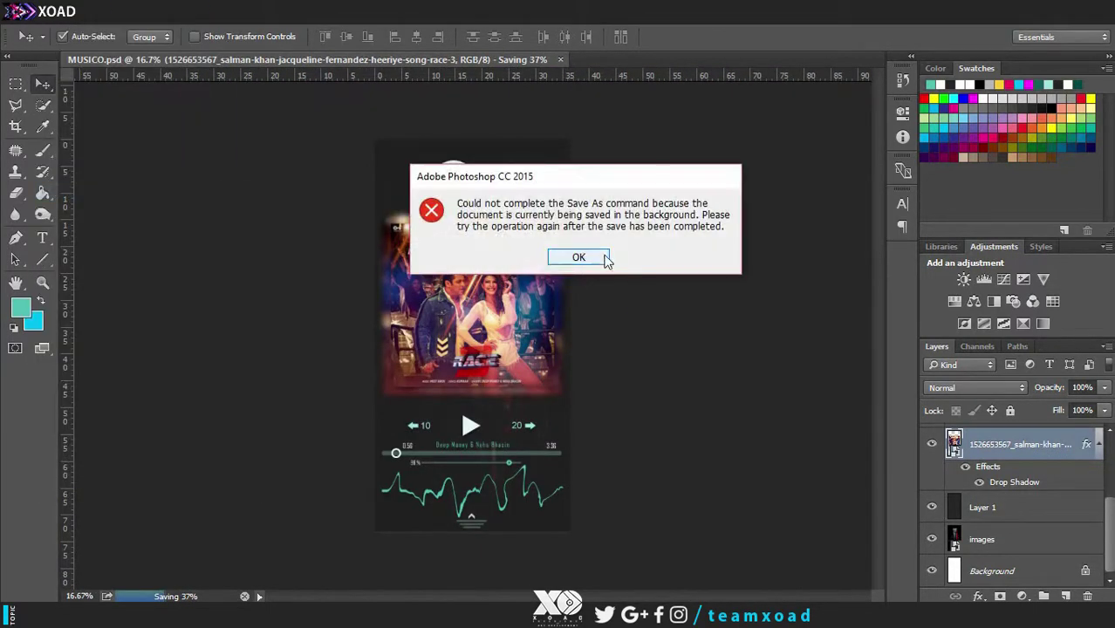
{"action": "left_click", "coordinate": [604, 258]}
Step: Save a copy of the design as a JPEG named MUSICO in the ui folder at Maximum quality 12
{"action": "left_click", "coordinate": [44, 10]}
{"action": "left_click", "coordinate": [74, 193]}
{"action": "left_click", "coordinate": [324, 327]}
{"action": "left_click", "coordinate": [264, 391]}
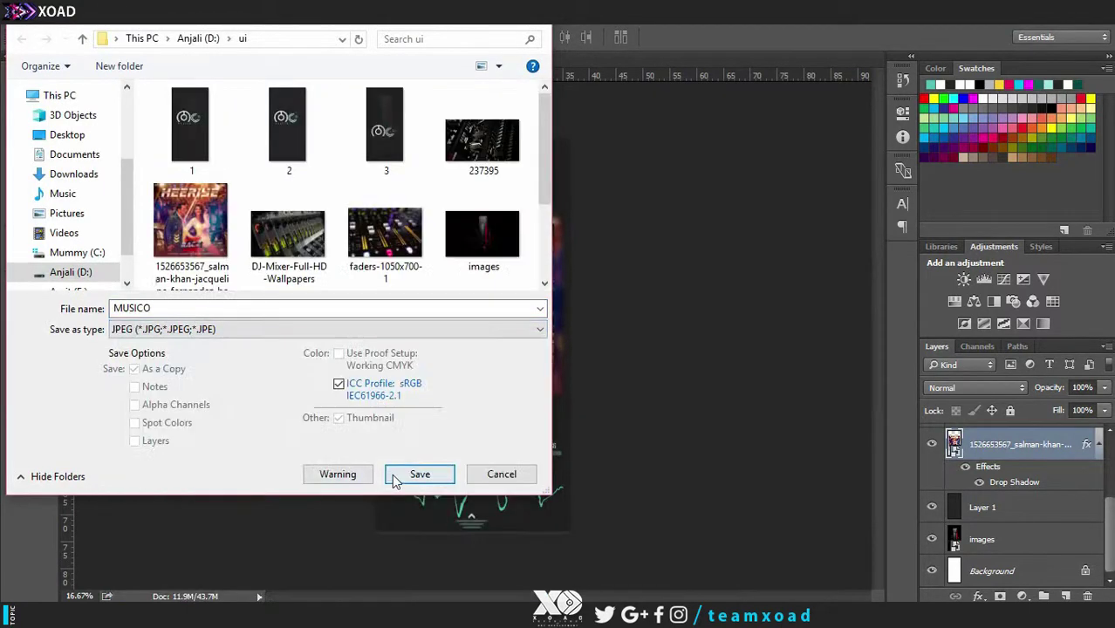
{"action": "left_click", "coordinate": [411, 473]}
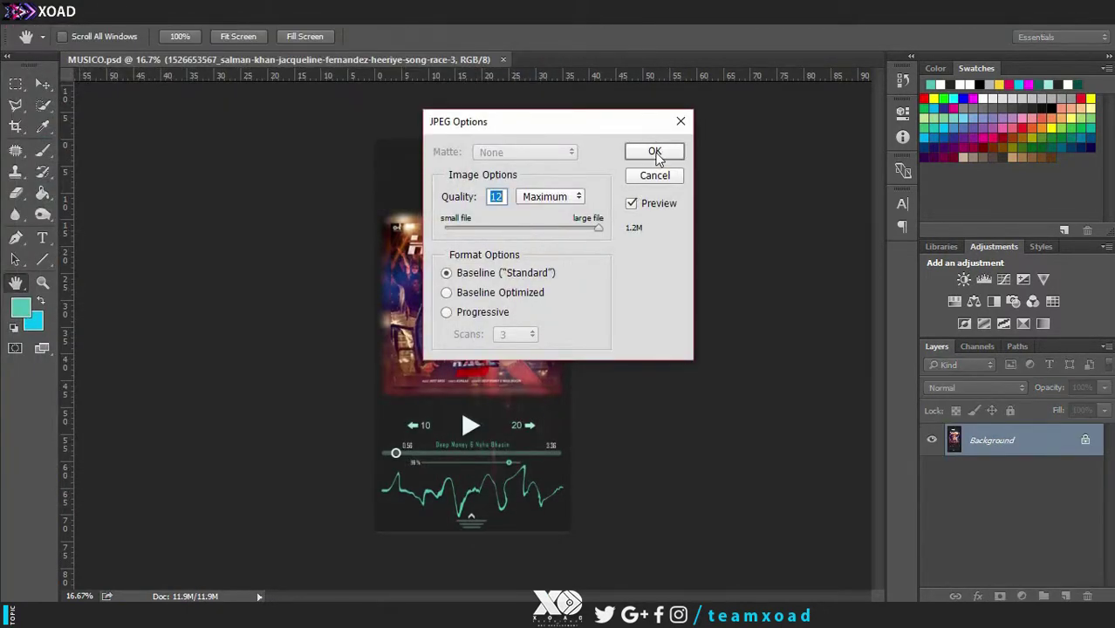
{"action": "left_click", "coordinate": [654, 152]}
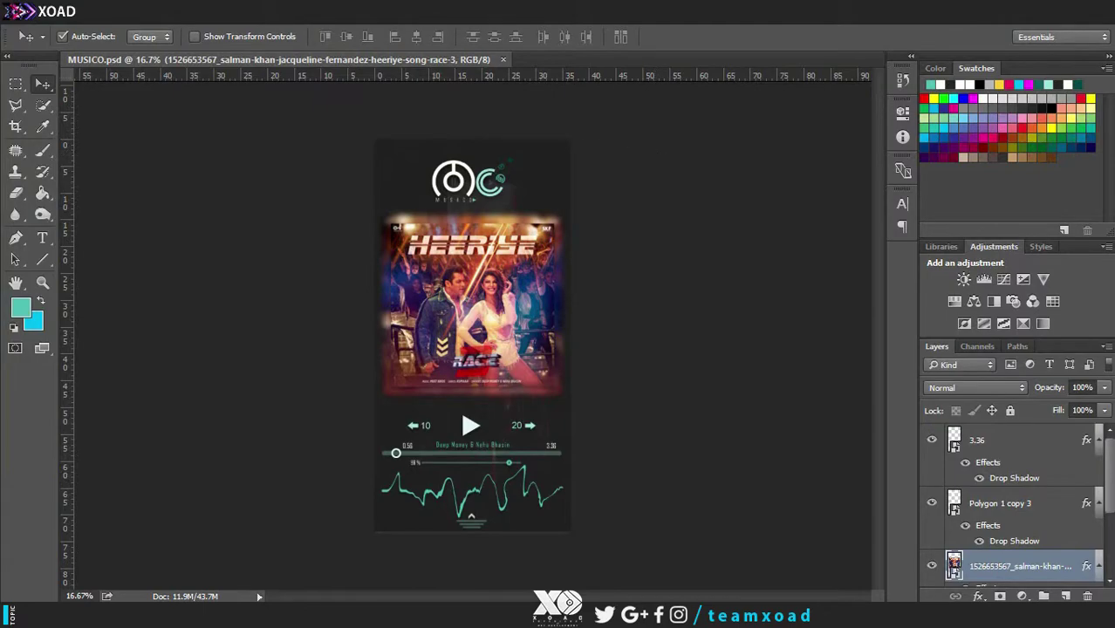
Step: Switch to File Explorer and open the exported MUSICO image from the ui folder on the D: drive
{"action": "key", "text": "alt+Tab"}
{"action": "left_click", "coordinate": [64, 404]}
{"action": "double_click", "coordinate": [184, 333]}
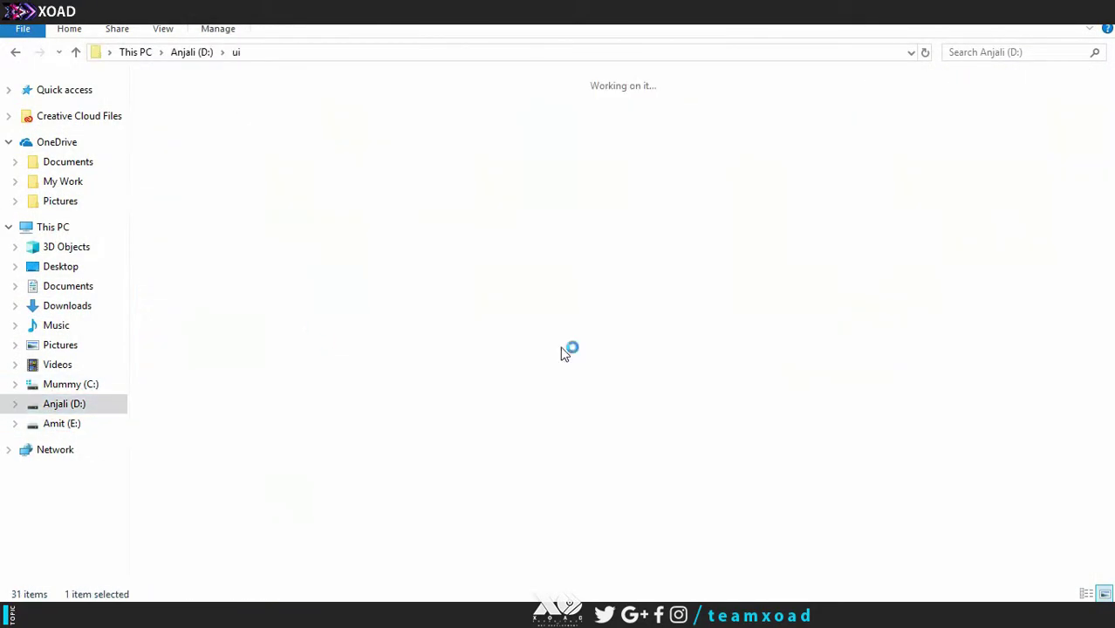
{"action": "double_click", "coordinate": [185, 253]}
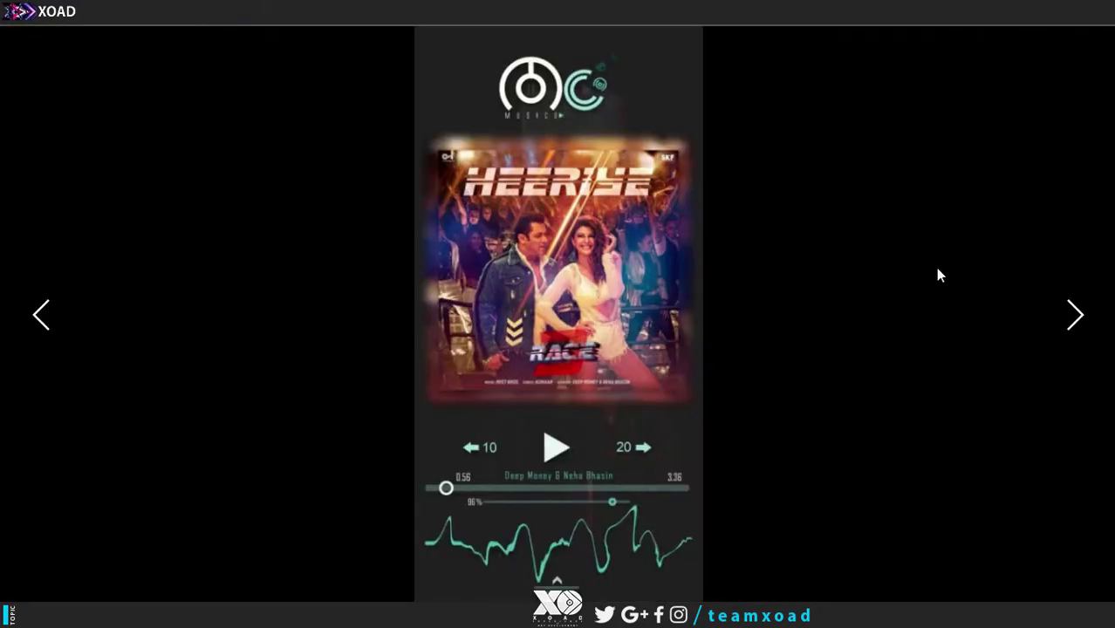